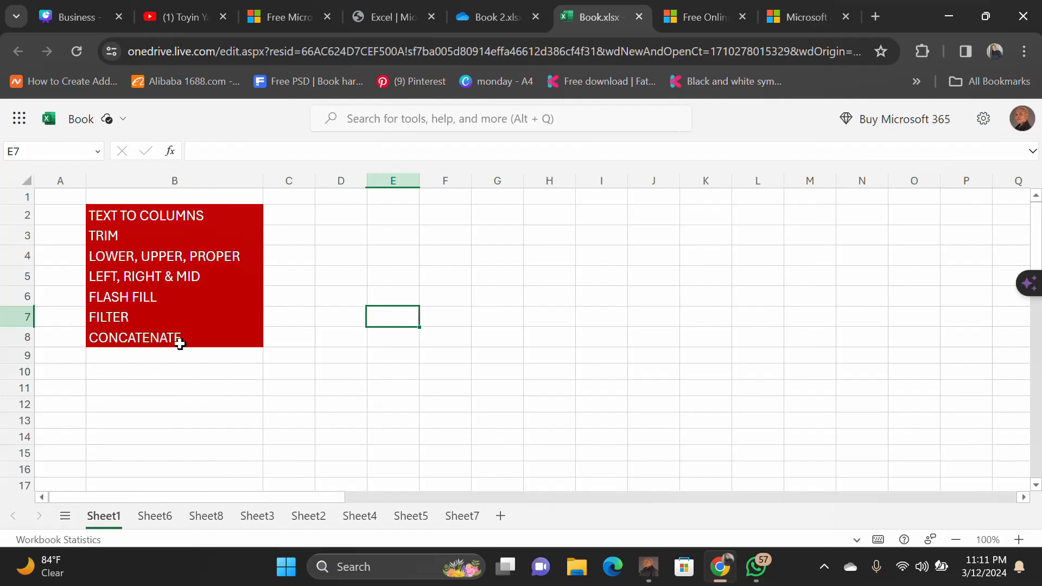
- Load the Google homepage in the browser tab showing the Microsoft Excel page
{"action": "left_click", "coordinate": [700, 12]}
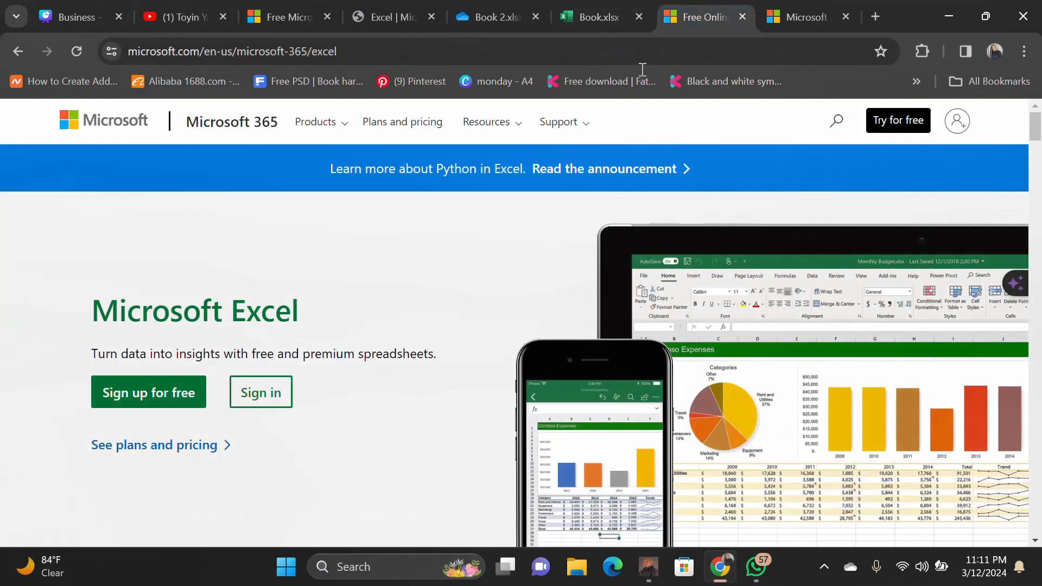
{"action": "left_click", "coordinate": [560, 45]}
{"action": "type", "text": "gpo"}
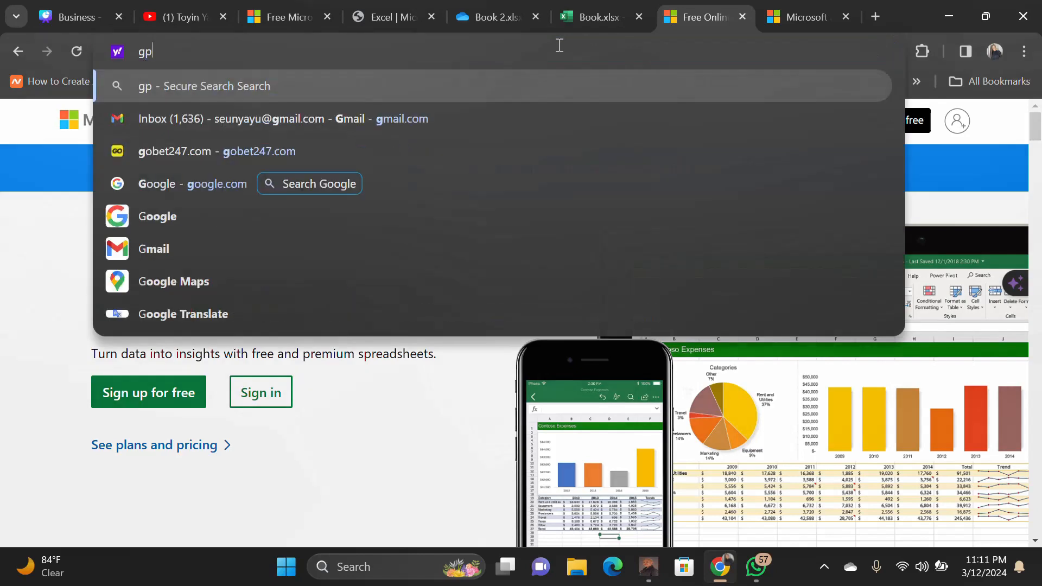
{"action": "key", "text": "BackSpace"}
{"action": "key", "text": "BackSpace"}
{"action": "type", "text": "o"}
{"action": "key", "text": "Return"}
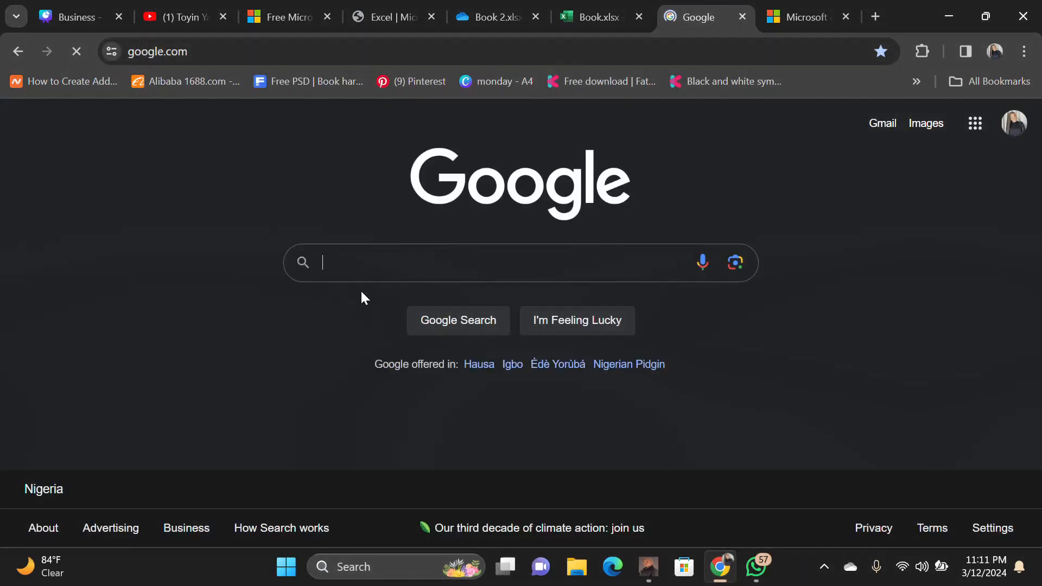
- Search Google for "excel online" and start the free sign-up from Microsoft's Excel page
{"action": "type", "text": "excel"}
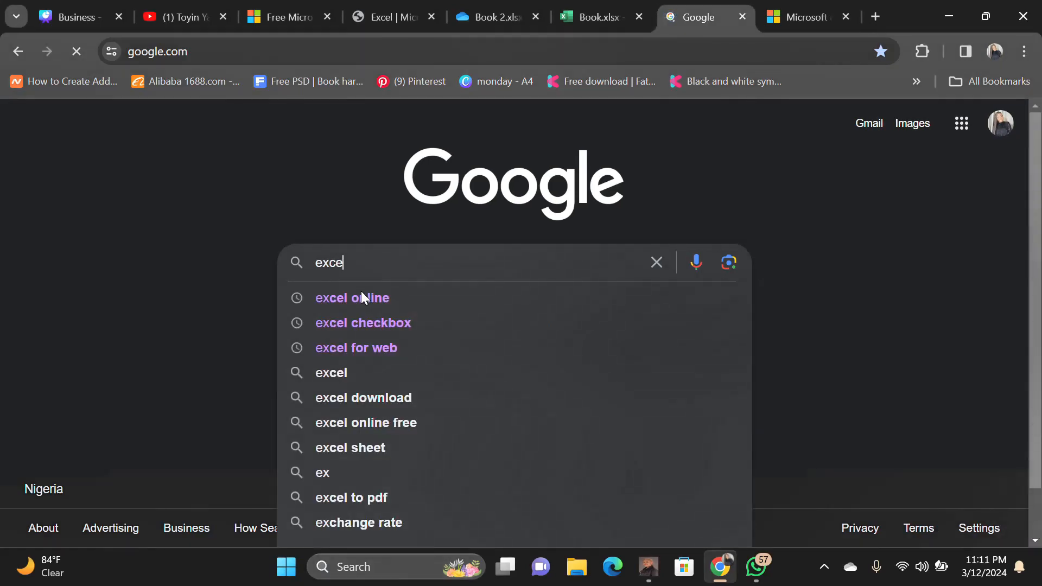
{"action": "left_click", "coordinate": [364, 297]}
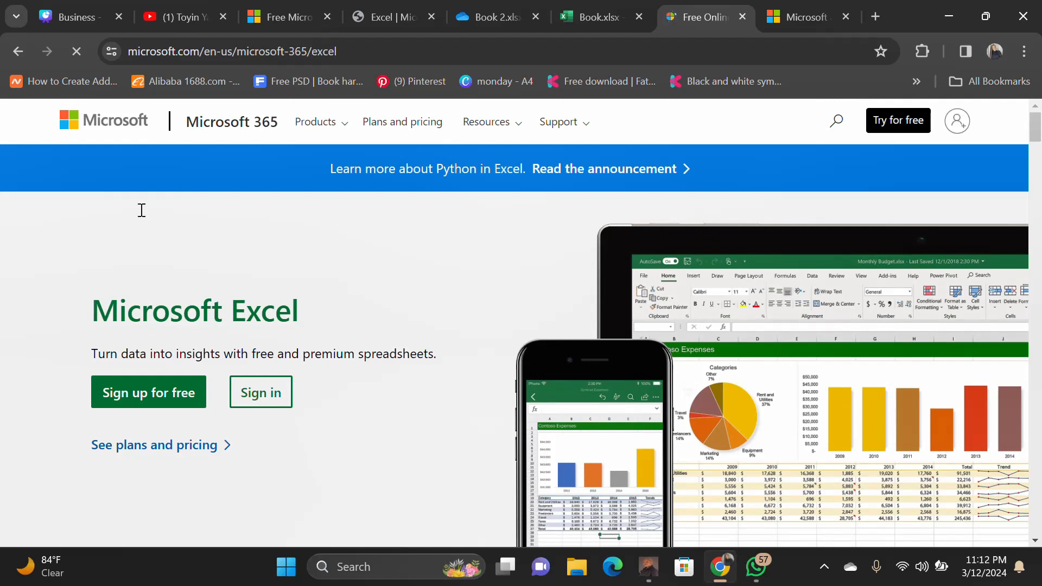
{"action": "left_click", "coordinate": [161, 411]}
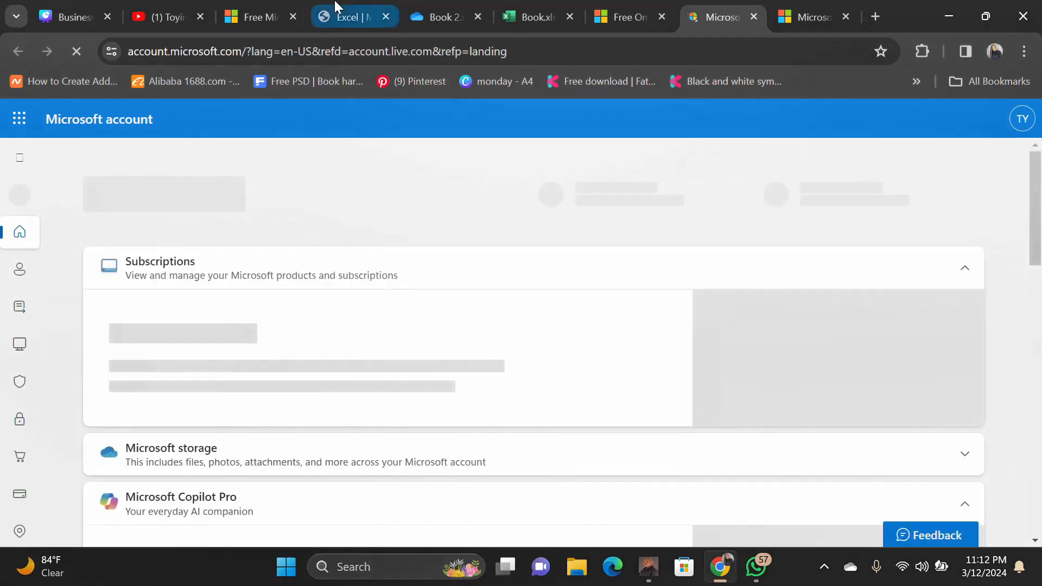
- Create a blank workbook from the Microsoft 365 Excel start page
{"action": "left_click", "coordinate": [329, 10]}
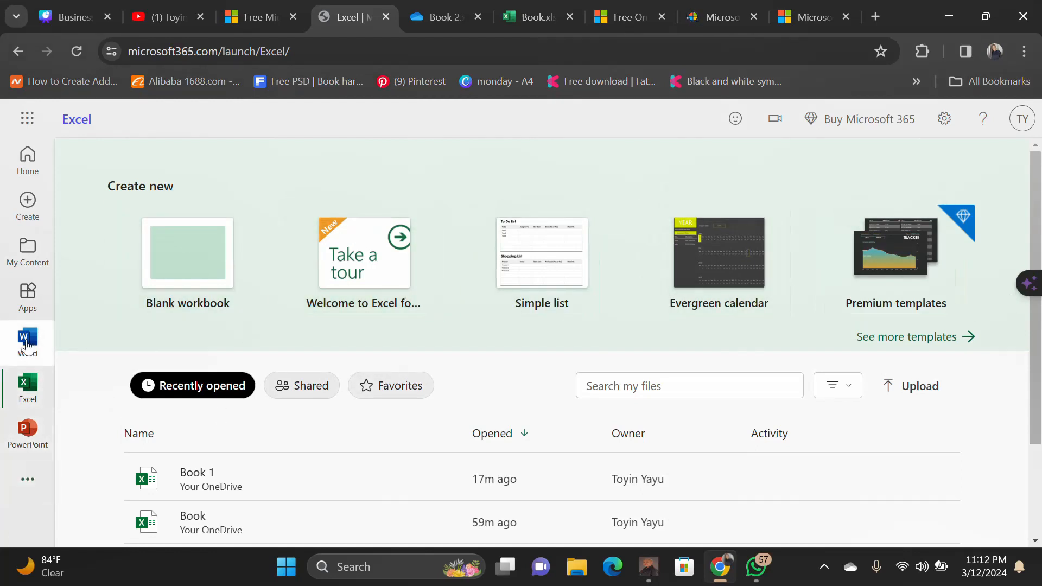
{"action": "left_click", "coordinate": [27, 481]}
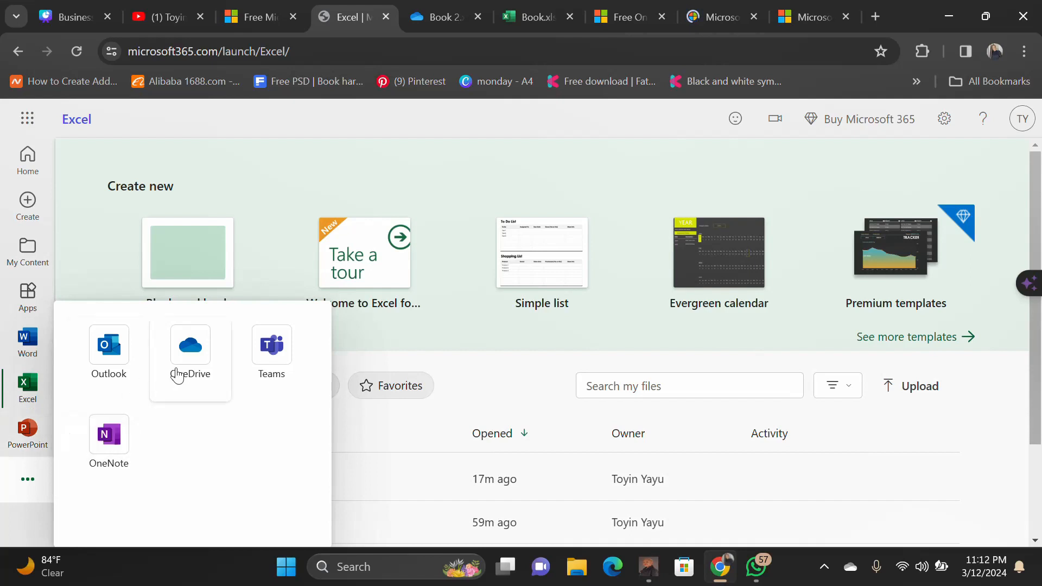
{"action": "left_click", "coordinate": [28, 385]}
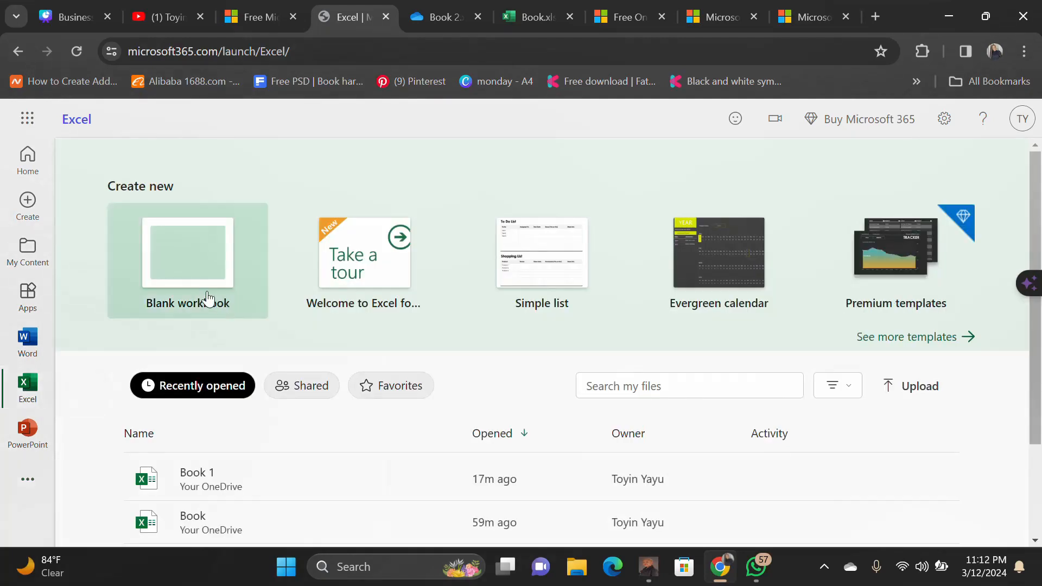
{"action": "left_click", "coordinate": [192, 292]}
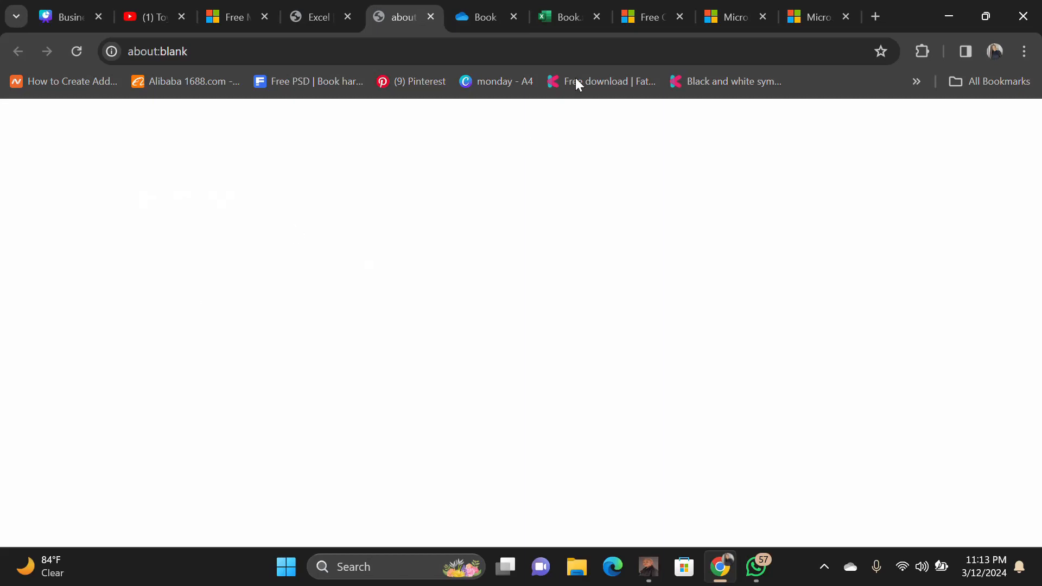
- Return to the Book workbook and select the e-mail address in cell B3 of Sheet6
{"action": "left_click", "coordinate": [560, 2]}
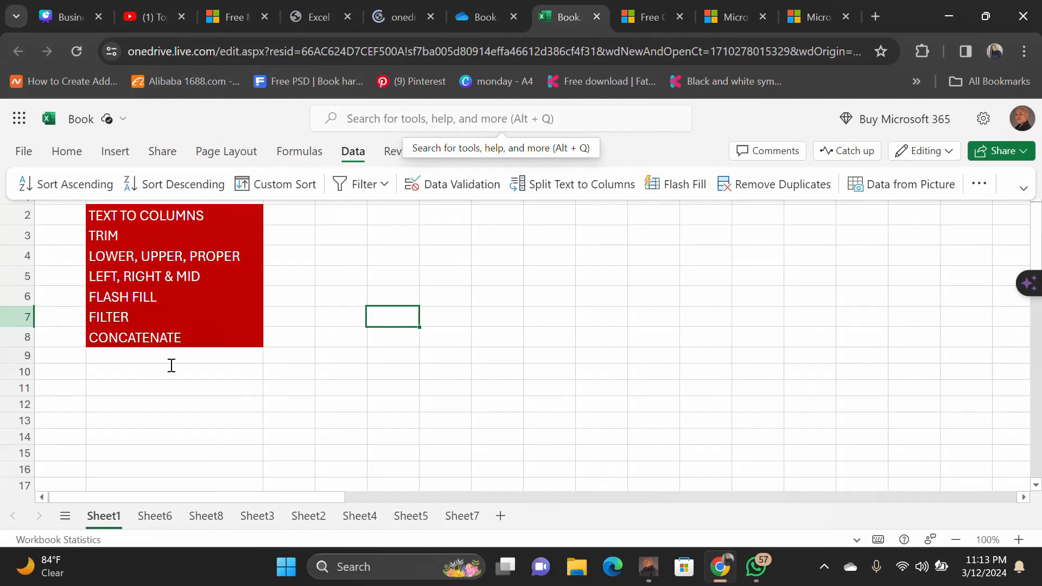
{"action": "left_click", "coordinate": [153, 516]}
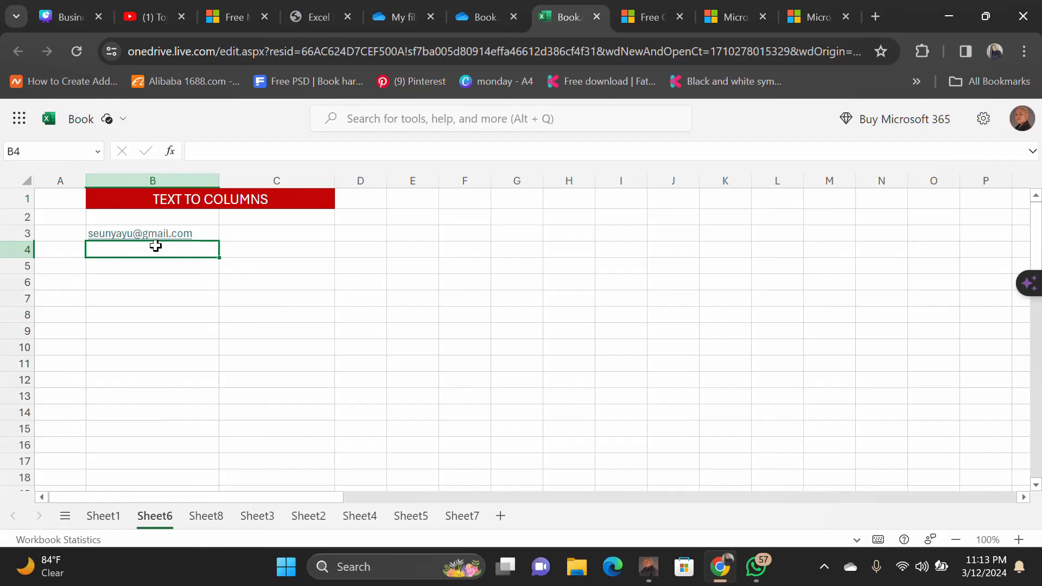
{"action": "left_click", "coordinate": [258, 231]}
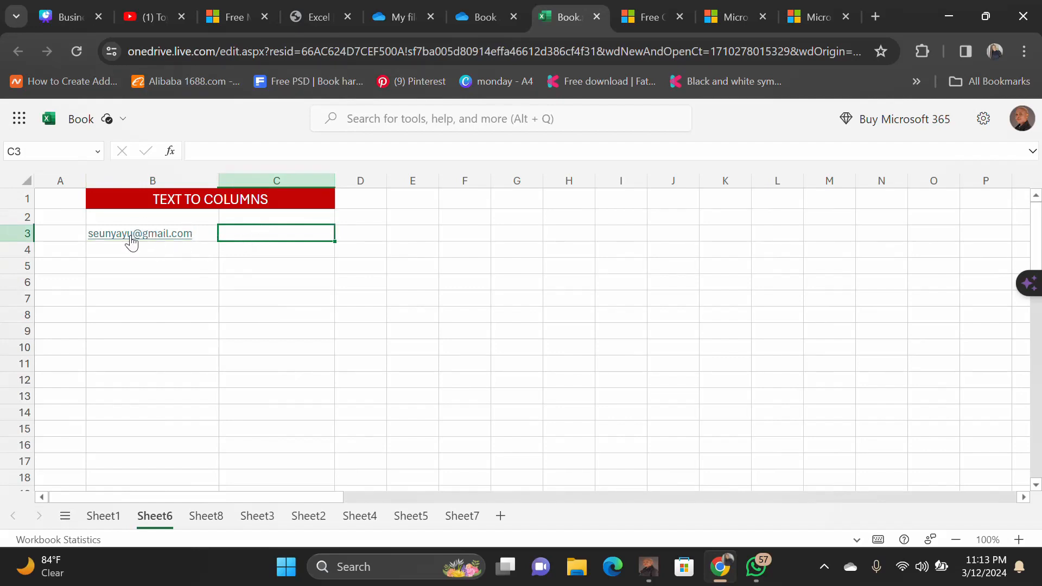
{"action": "left_click", "coordinate": [204, 235]}
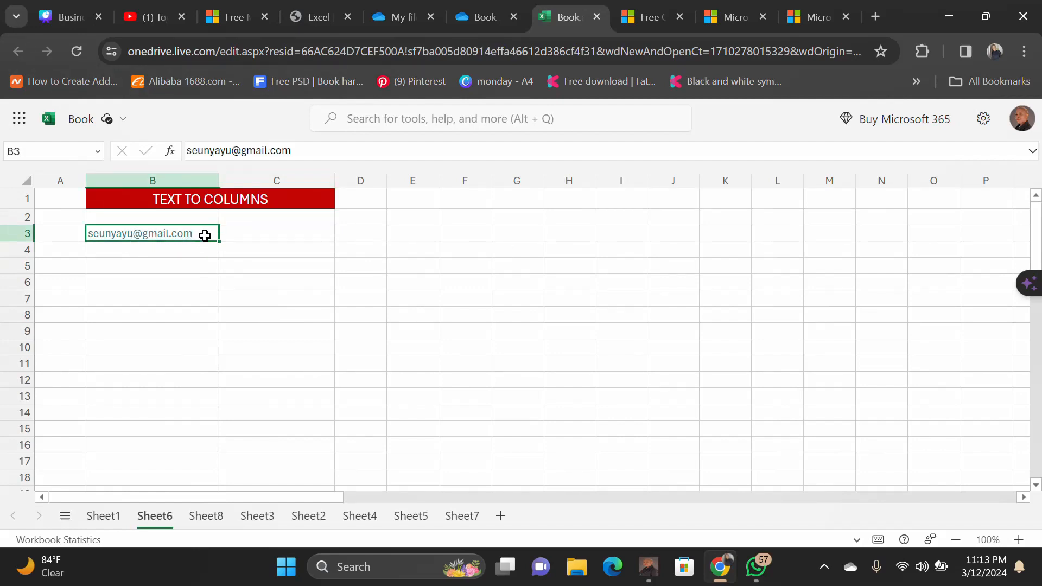
- Split the e-mail address in B3 into two columns, using @ as the custom delimiter
{"action": "mouse_move", "coordinate": [130, 129]}
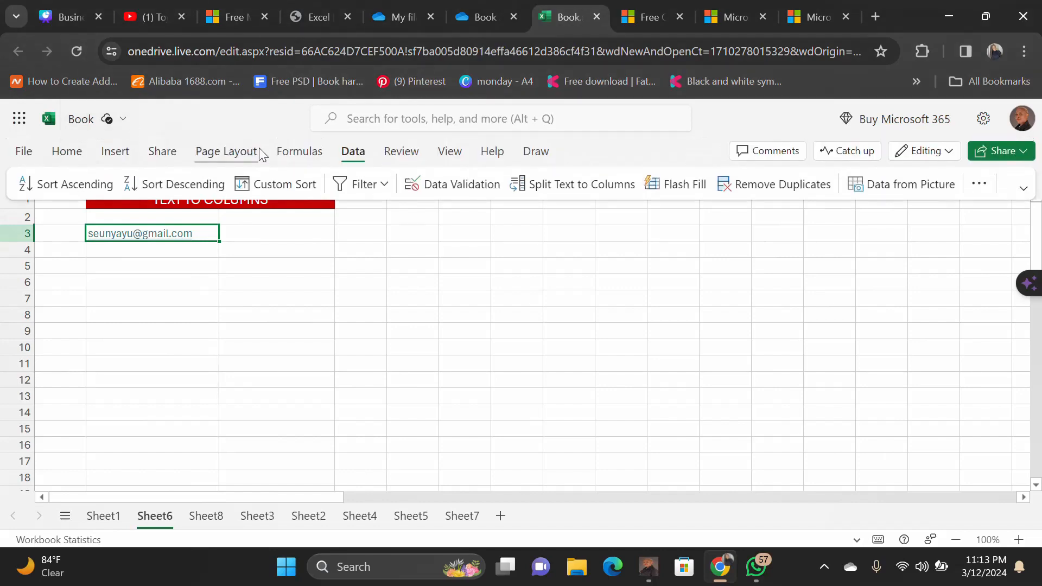
{"action": "left_click", "coordinate": [76, 152]}
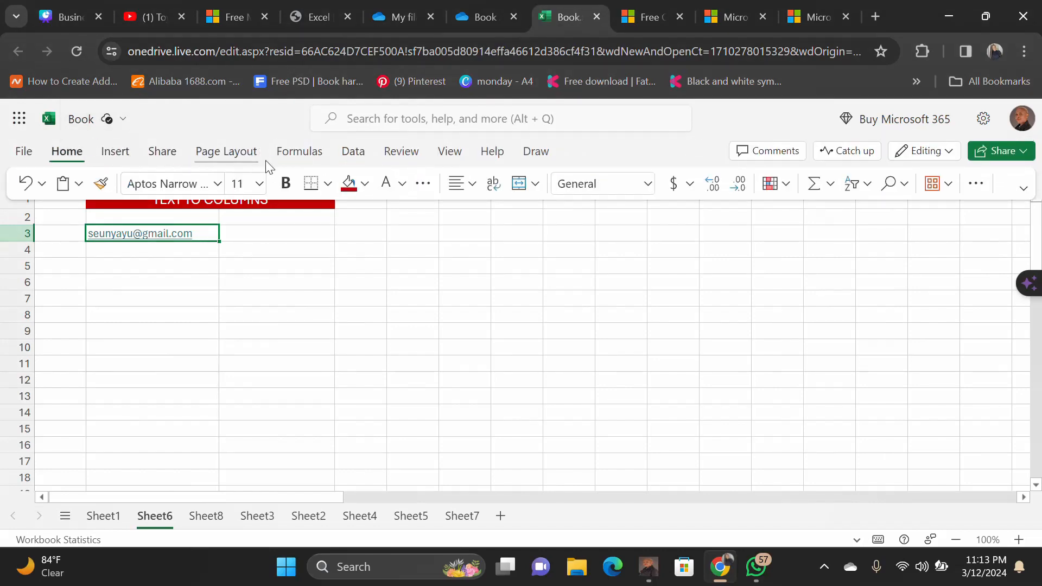
{"action": "left_click", "coordinate": [350, 156]}
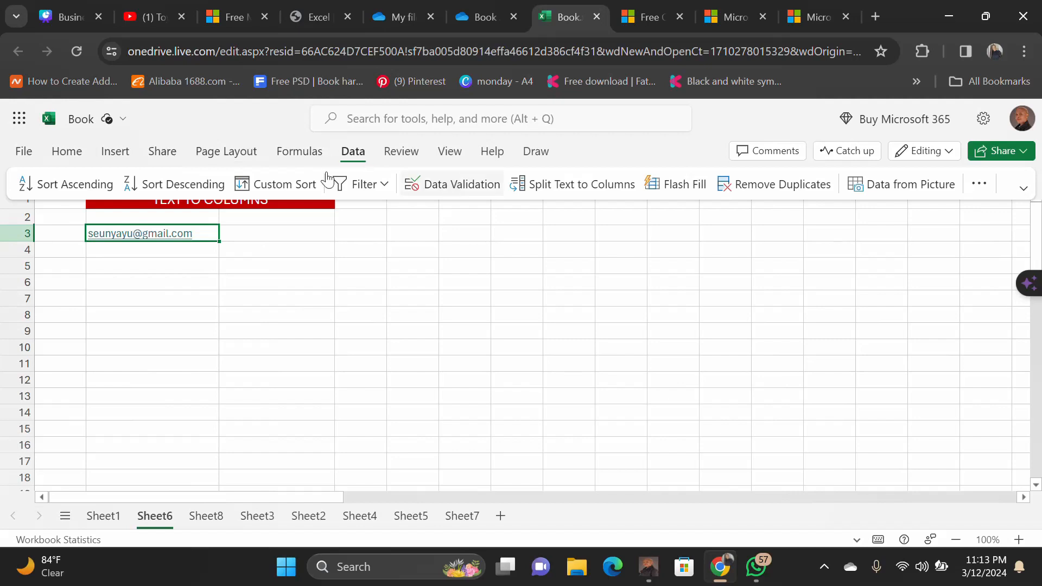
{"action": "left_click", "coordinate": [579, 187]}
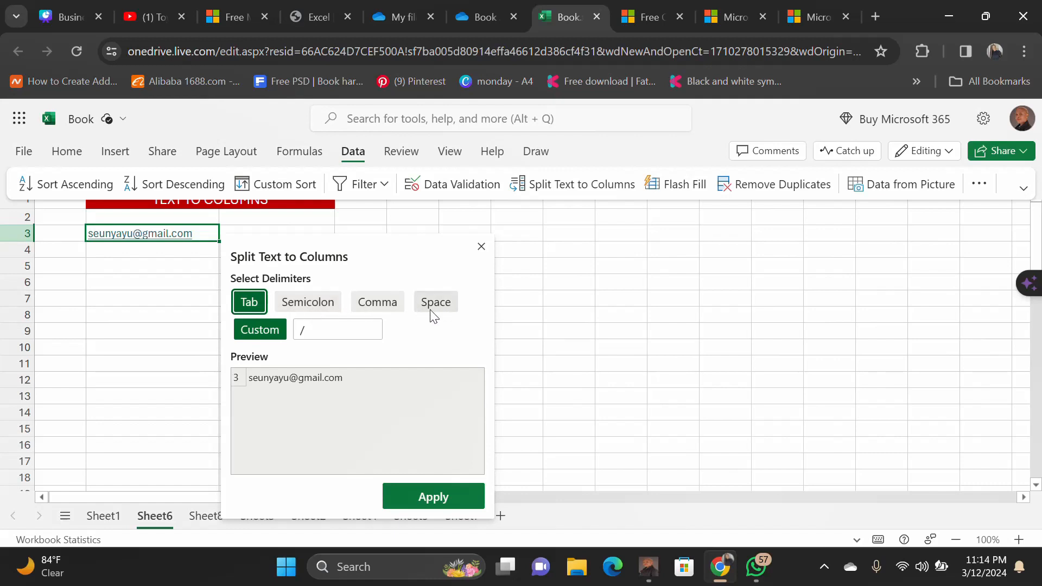
{"action": "left_click", "coordinate": [340, 333]}
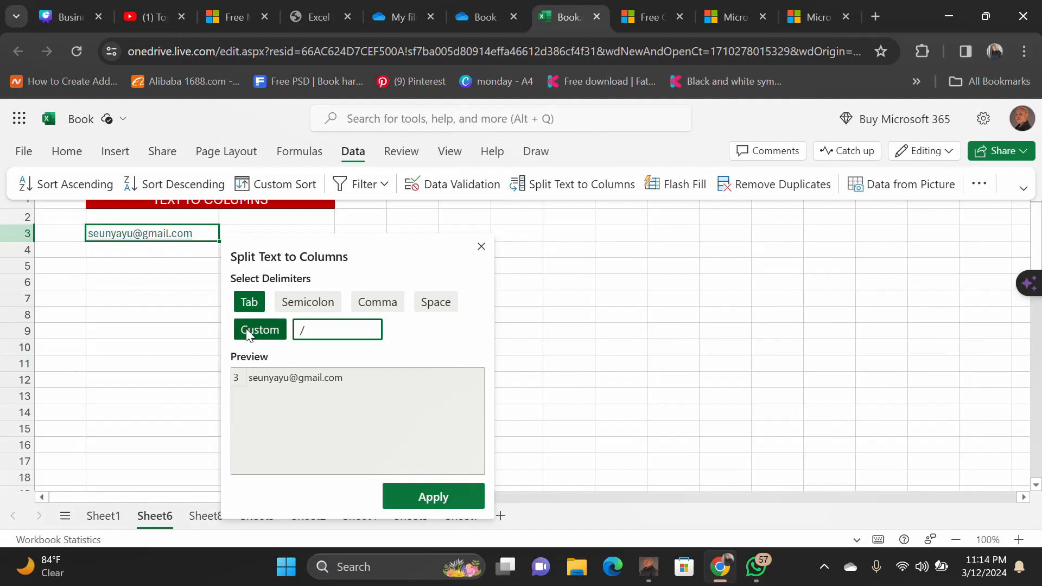
{"action": "key", "text": "BackSpace"}
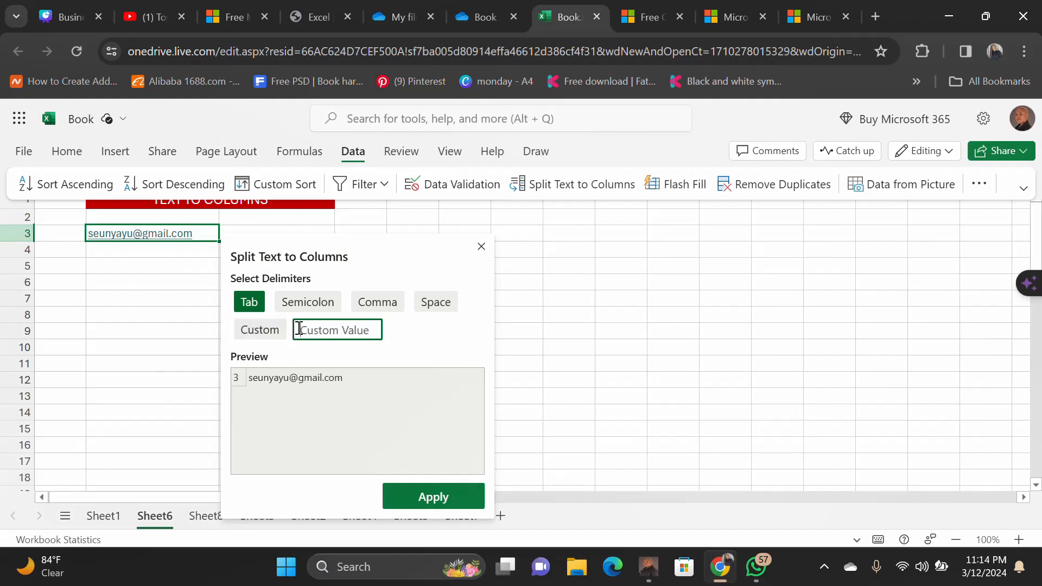
{"action": "type", "text": "@"}
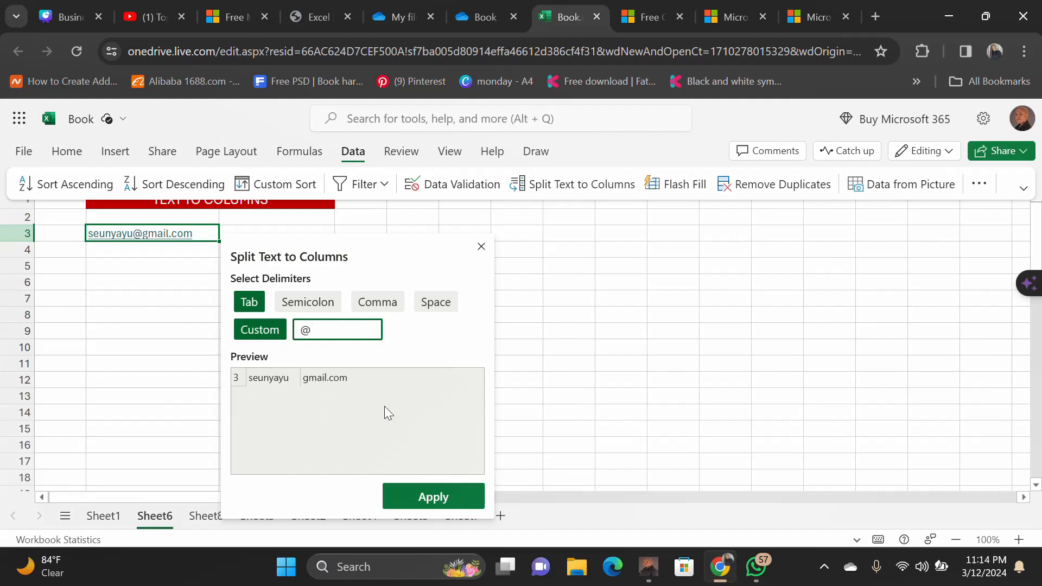
{"action": "left_click", "coordinate": [437, 496]}
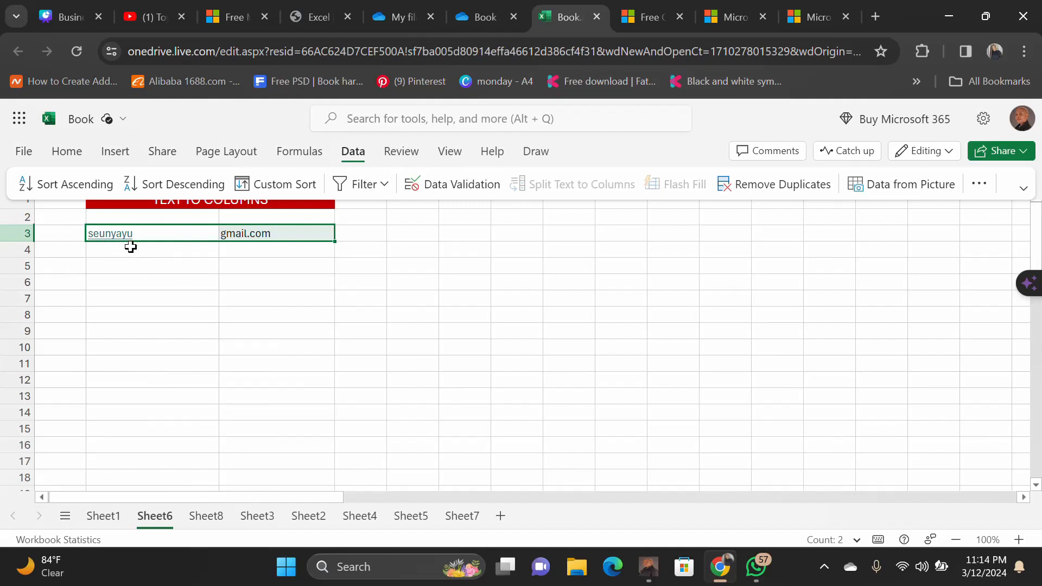
- Clear the e-mail domain from cell C3
{"action": "left_click", "coordinate": [303, 258]}
{"action": "left_click", "coordinate": [290, 237]}
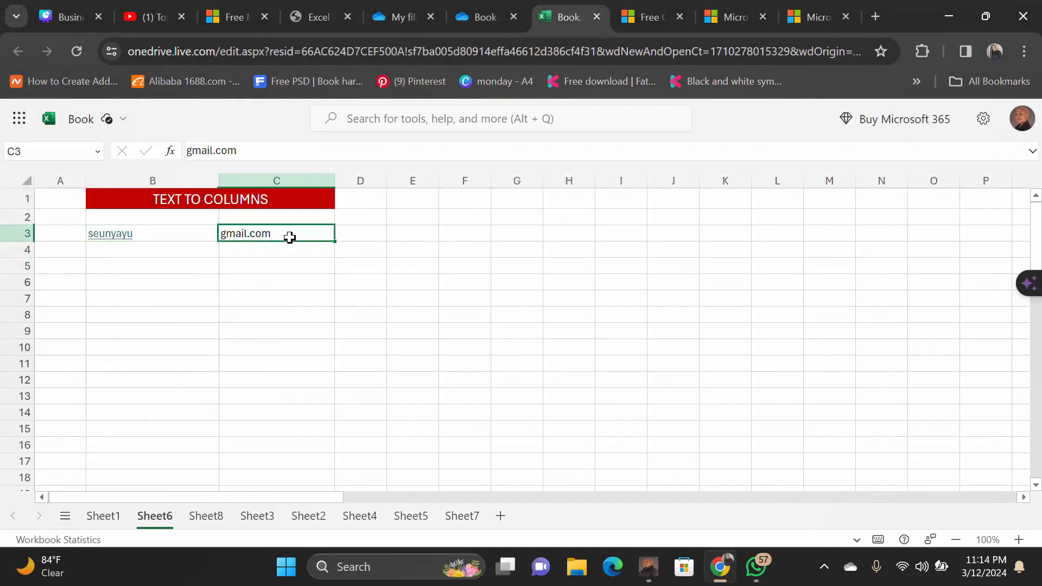
{"action": "key", "text": "Delete"}
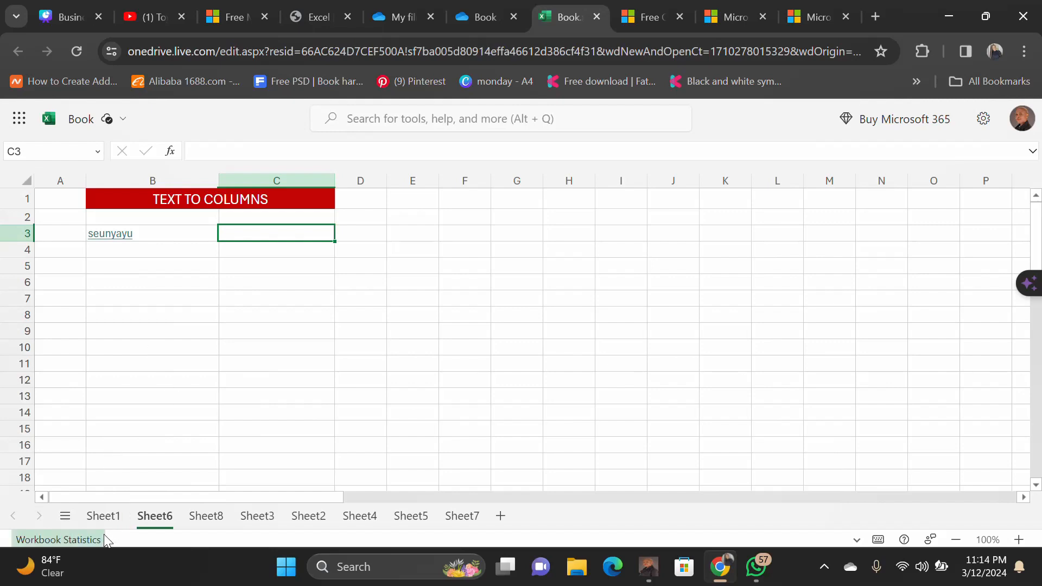
- On Sheet8, enter =TRIM(C4) in D4 and fill the formula down the Output column to D10
{"action": "left_click", "coordinate": [100, 516]}
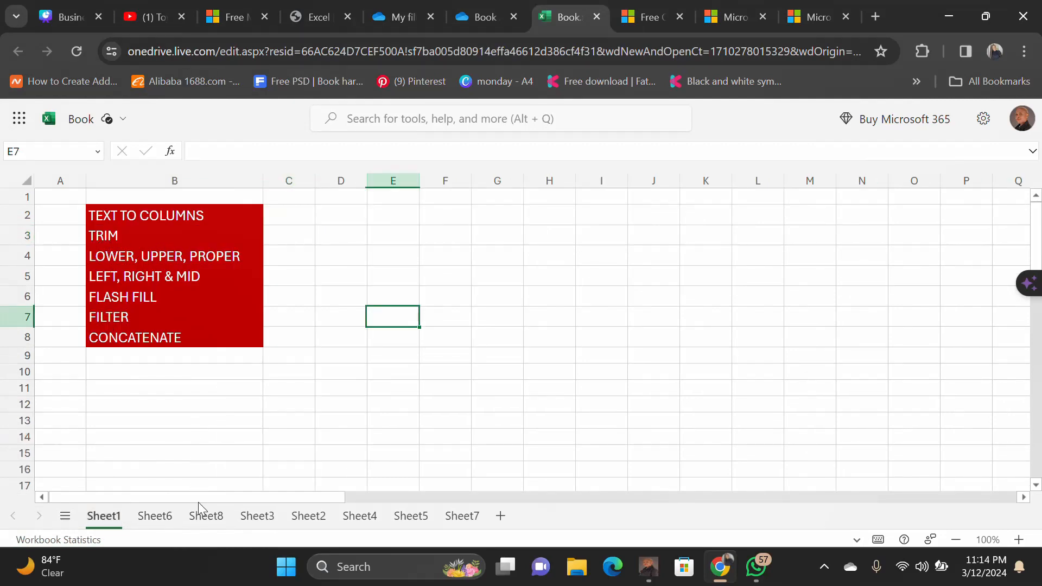
{"action": "left_click", "coordinate": [200, 515]}
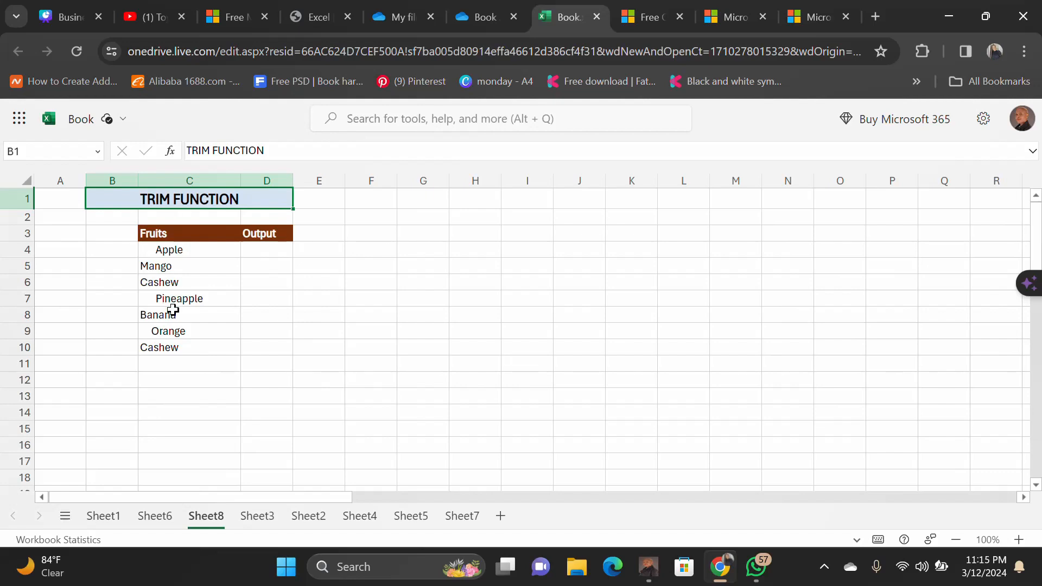
{"action": "double_click", "coordinate": [261, 253]}
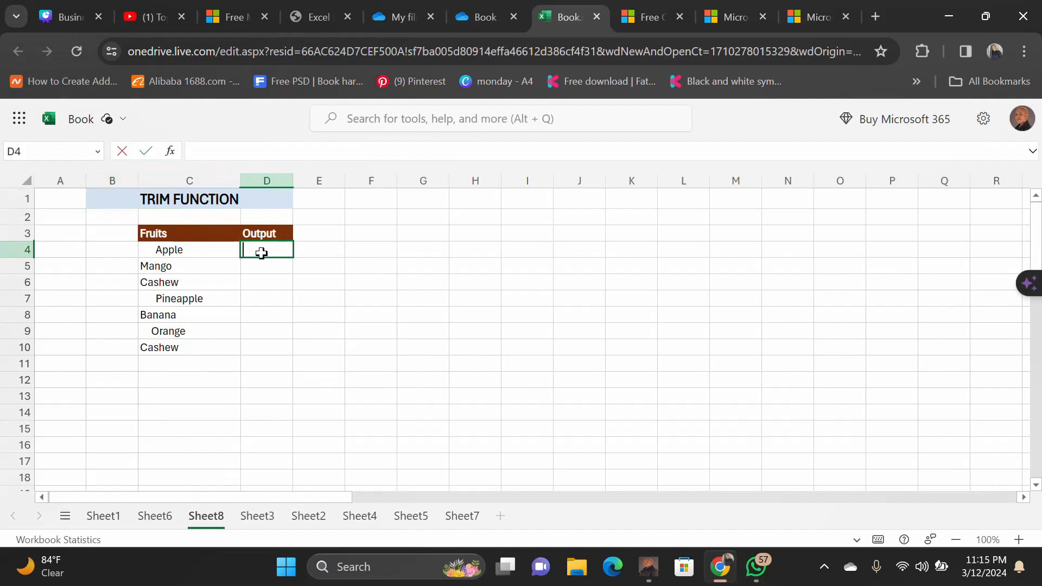
{"action": "type", "text": "=T"}
{"action": "key", "text": "BackSpace"}
{"action": "type", "text": "TR"}
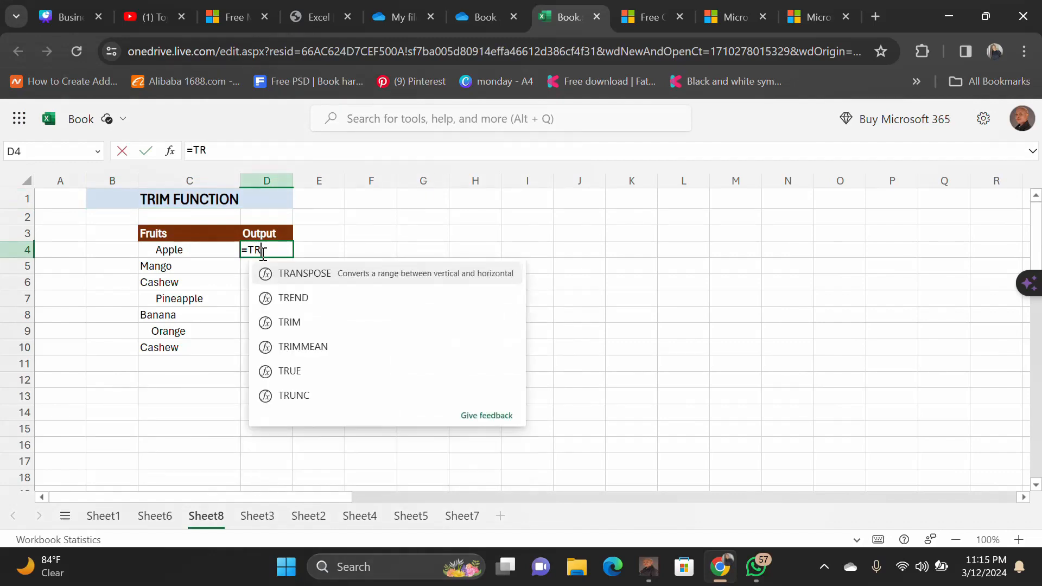
{"action": "type", "text": "IM"}
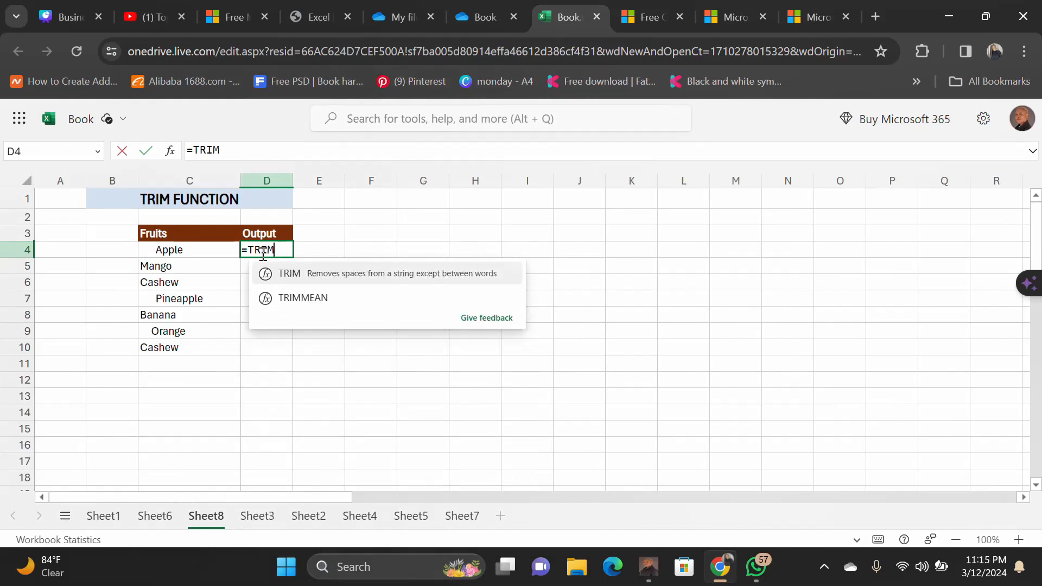
{"action": "type", "text": "("}
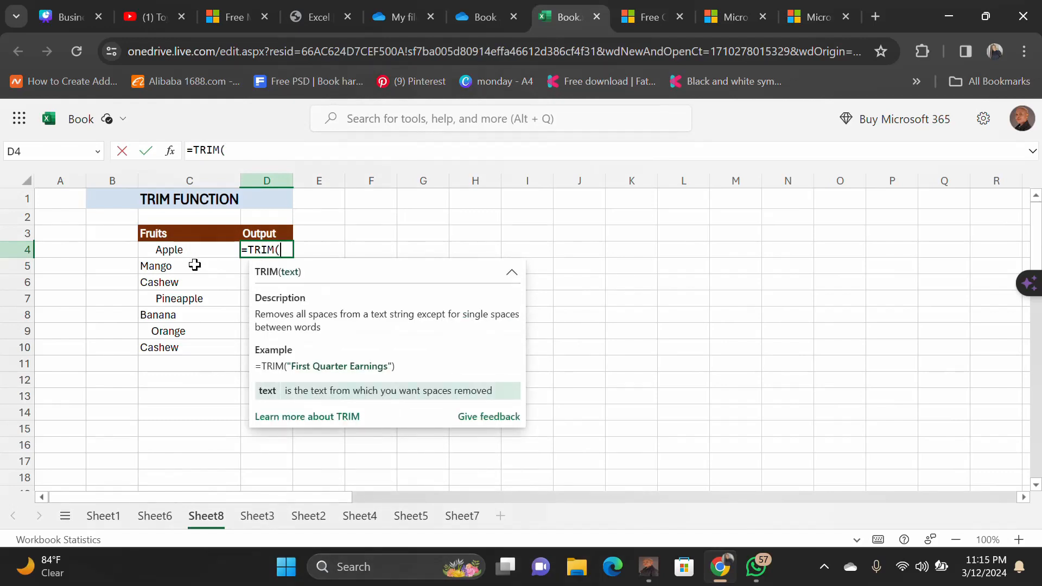
{"action": "left_click", "coordinate": [174, 251]}
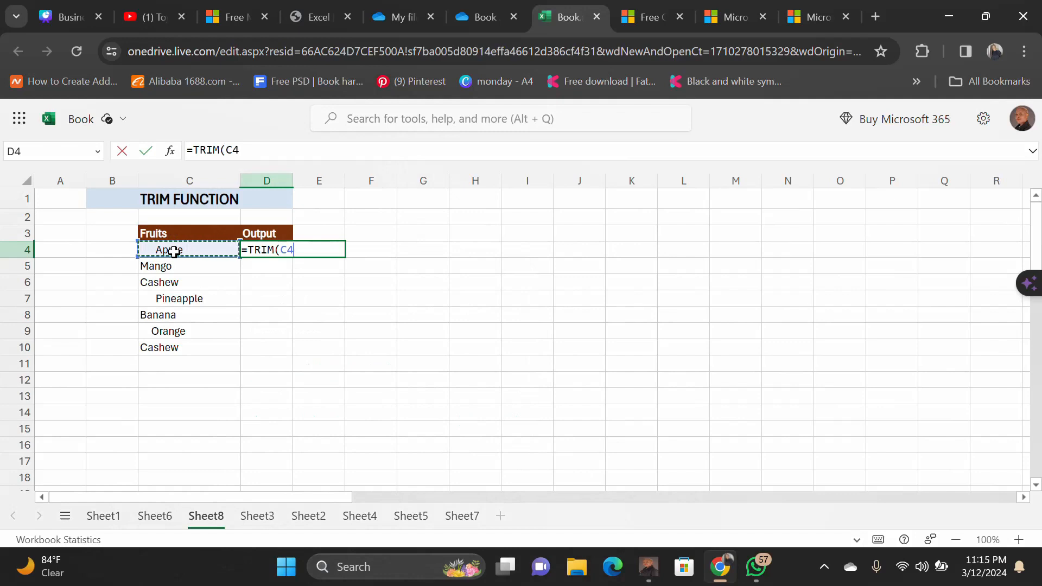
{"action": "type", "text": ")"}
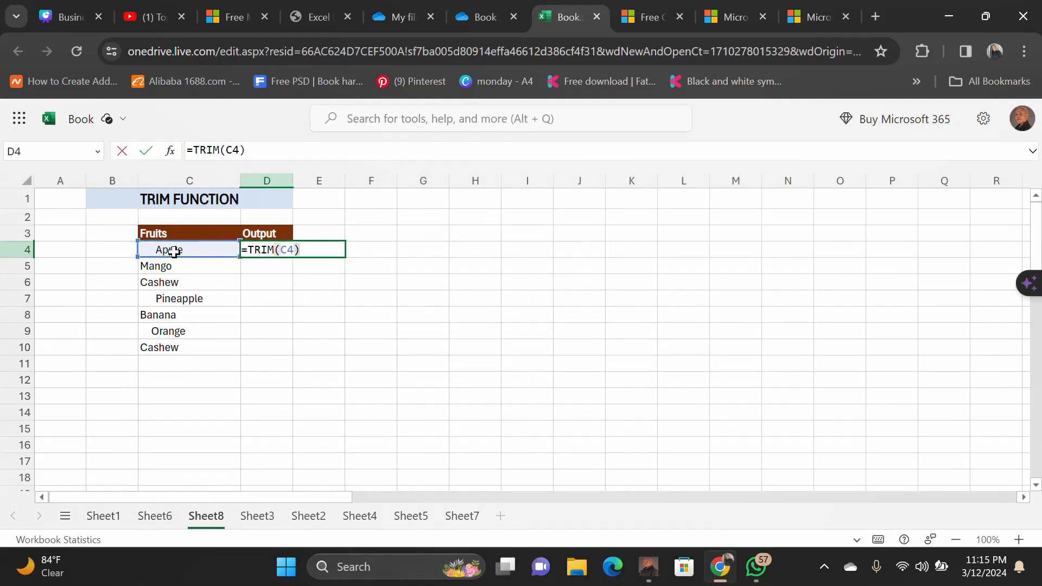
{"action": "key", "text": "Return"}
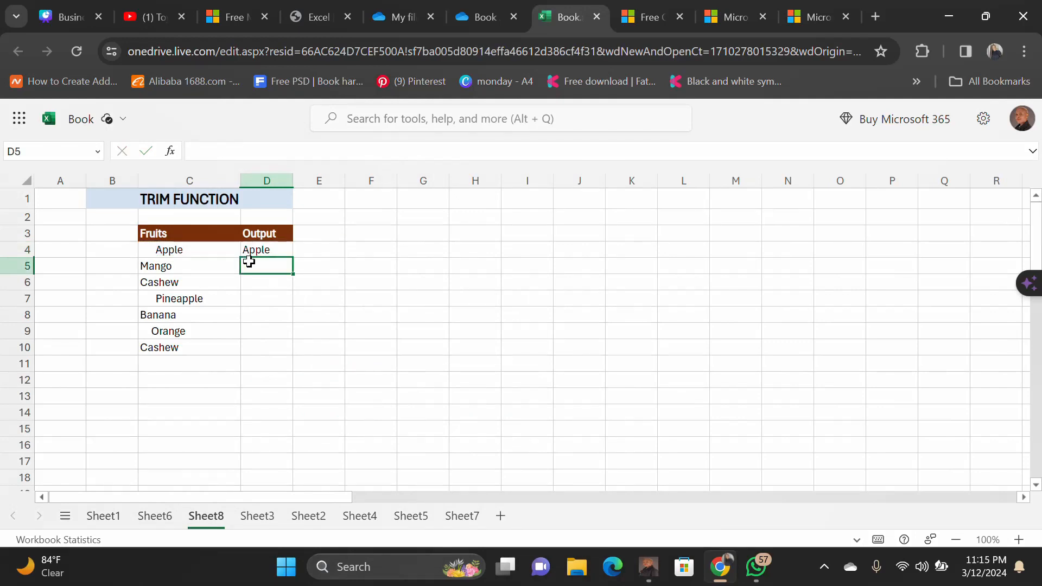
{"action": "left_click", "coordinate": [278, 249]}
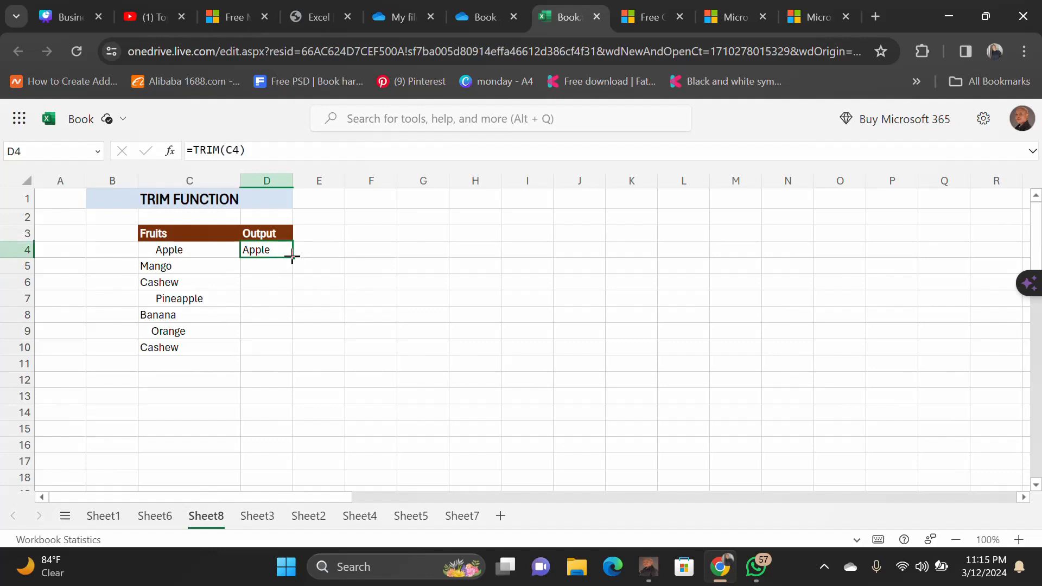
{"action": "left_click_drag", "start_coordinate": [292, 257], "coordinate": [283, 347]}
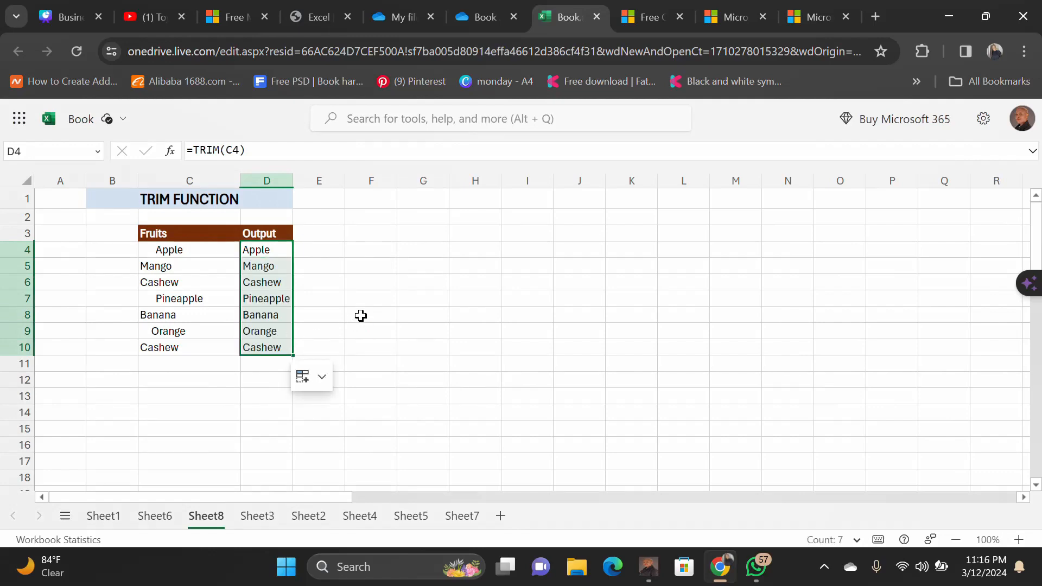
- Widen the Output column D on Sheet8 and return to the list of functions on Sheet1
{"action": "left_click", "coordinate": [360, 315]}
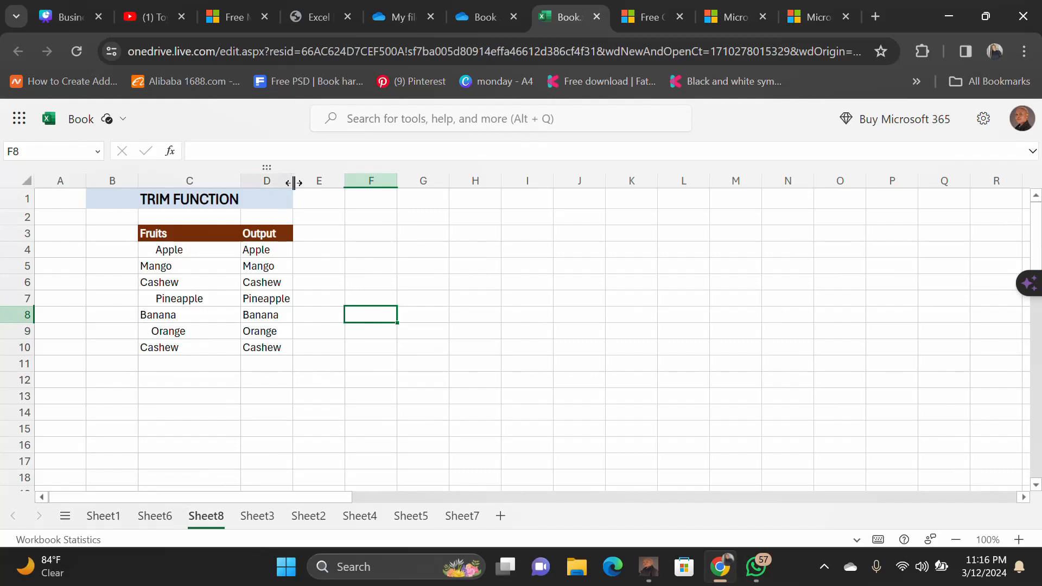
{"action": "left_click_drag", "start_coordinate": [294, 183], "coordinate": [324, 194]}
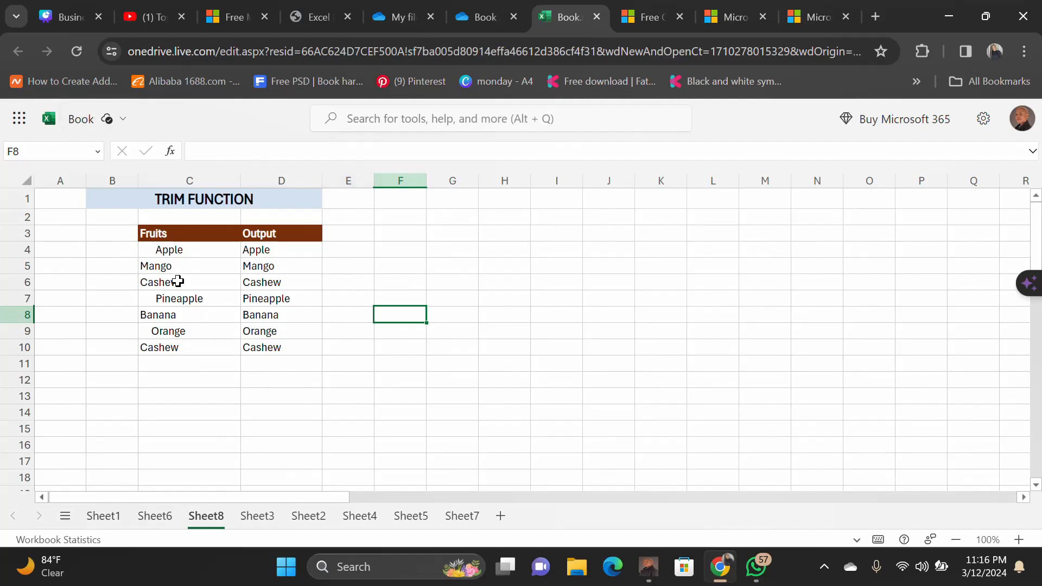
{"action": "left_click", "coordinate": [104, 523]}
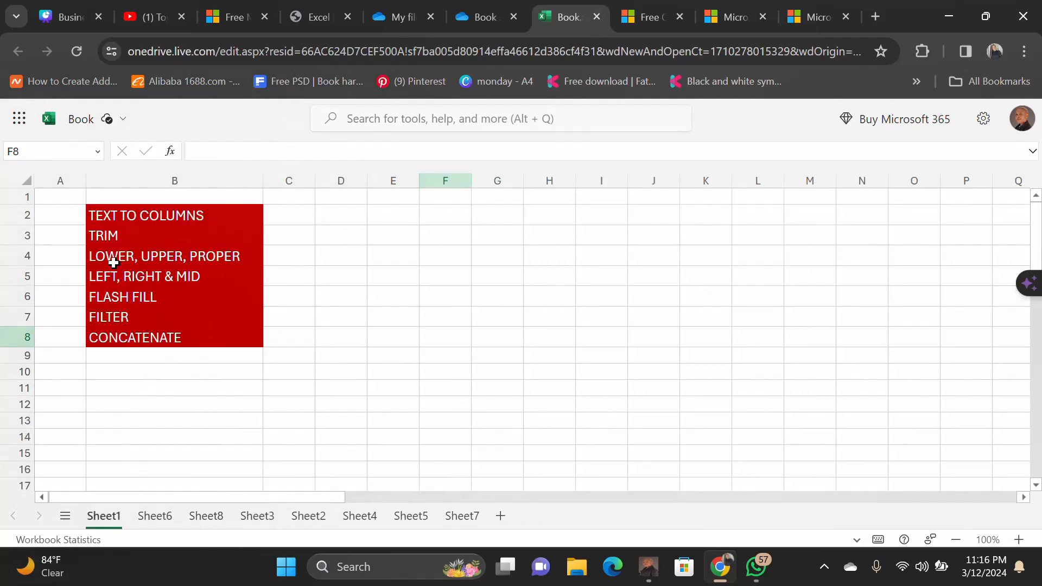
{"action": "key", "text": "Left"}
{"action": "key", "text": "Up"}
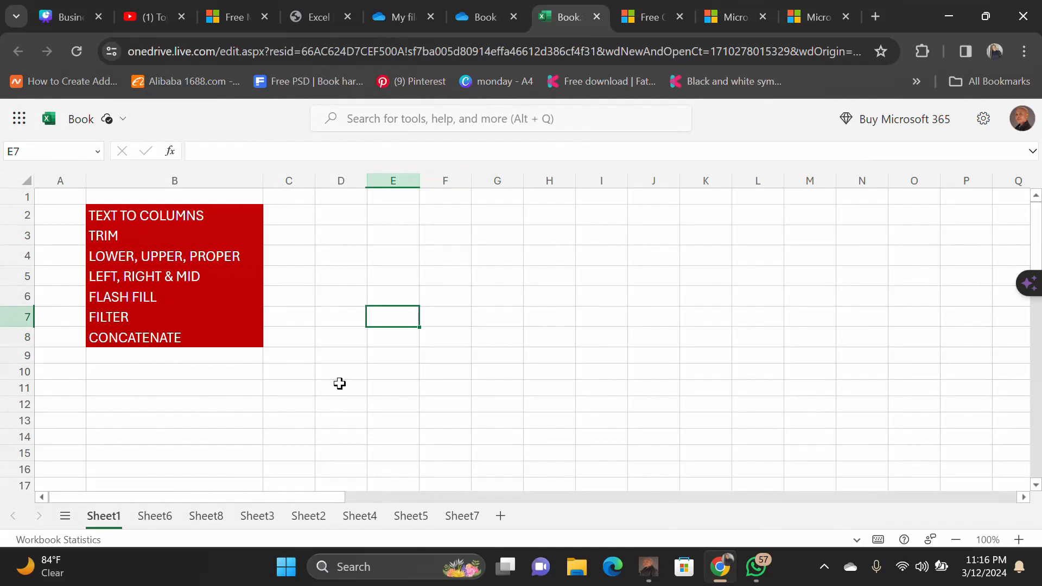
- On Sheet3, enter =UPPER(B4) in the output cell C4 of the UPPER row
{"action": "left_click", "coordinate": [263, 519]}
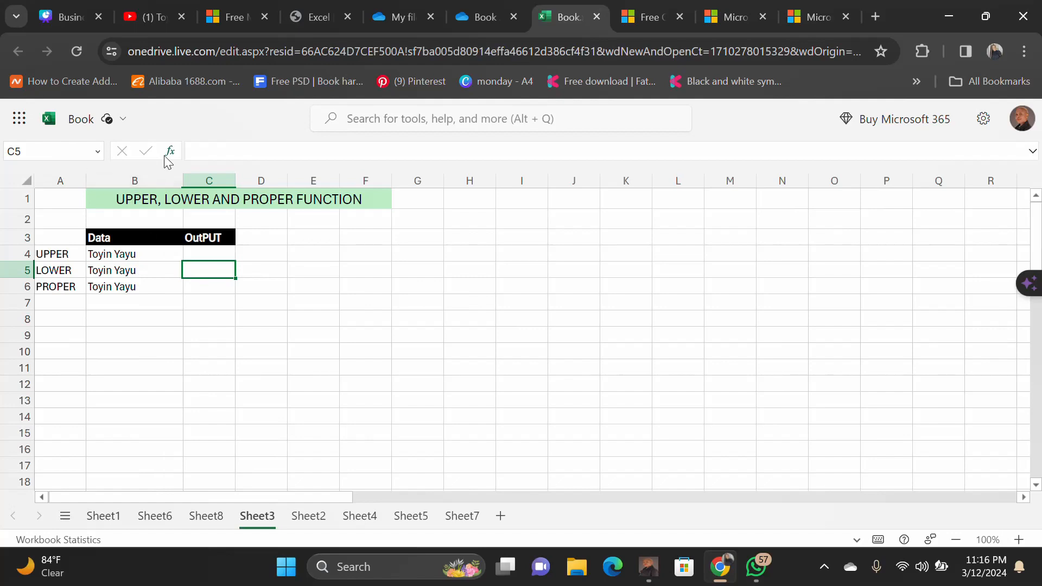
{"action": "left_click", "coordinate": [158, 124]}
{"action": "double_click", "coordinate": [211, 255]}
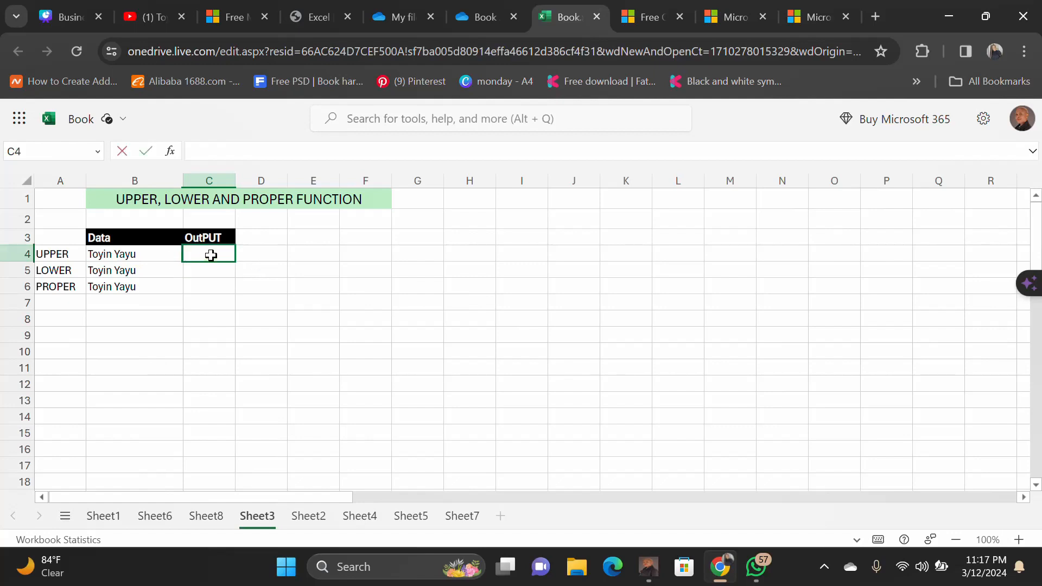
{"action": "type", "text": "=UP"}
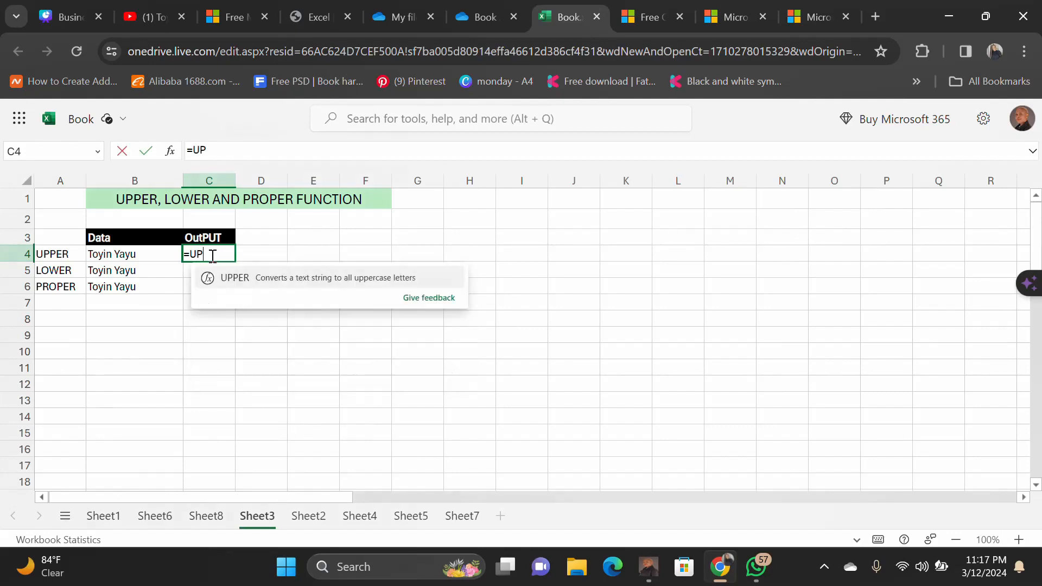
{"action": "type", "text": "PER("}
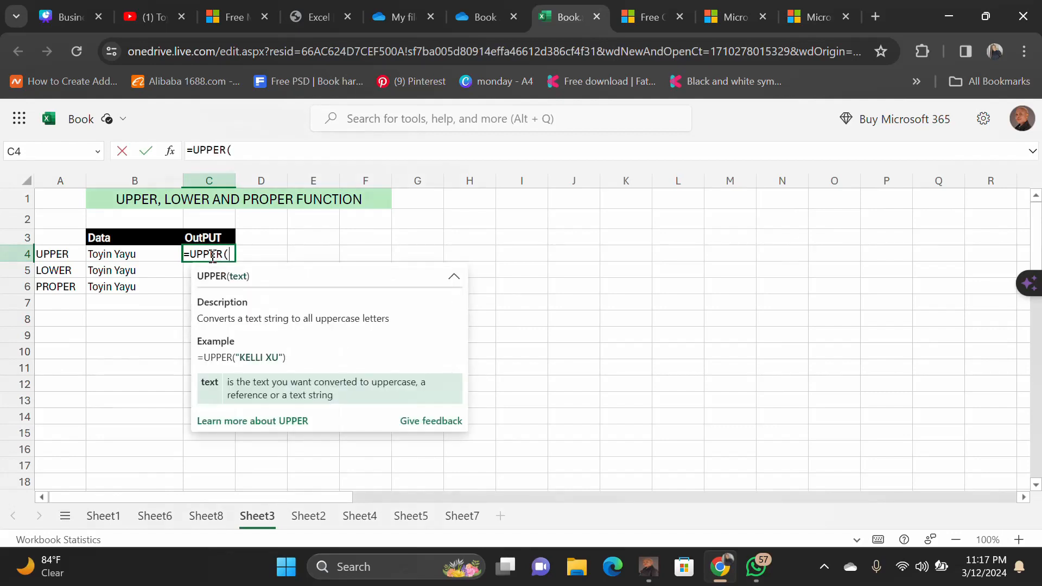
{"action": "left_click", "coordinate": [131, 254]}
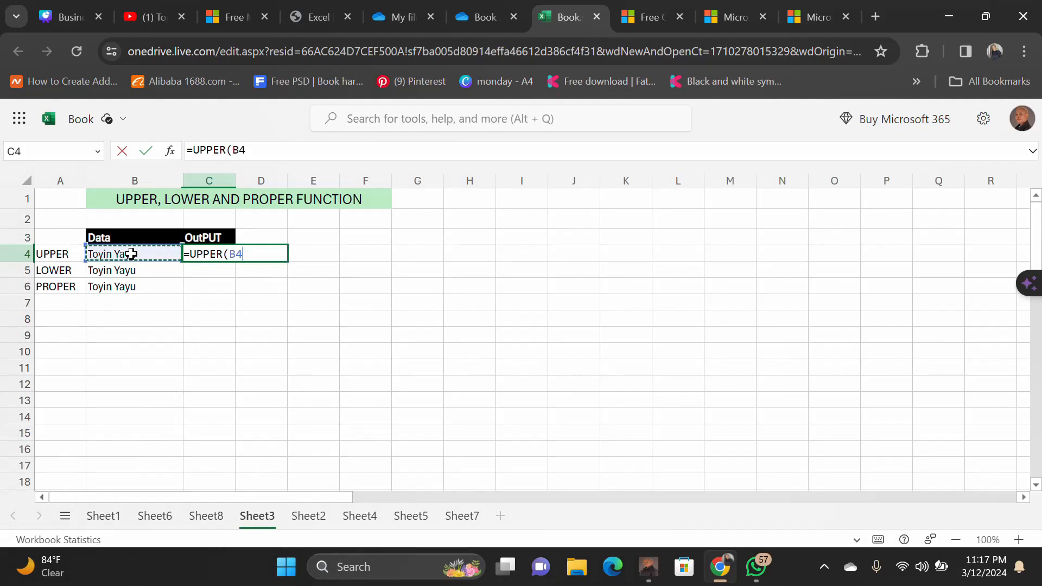
{"action": "type", "text": ")"}
{"action": "key", "text": "Return"}
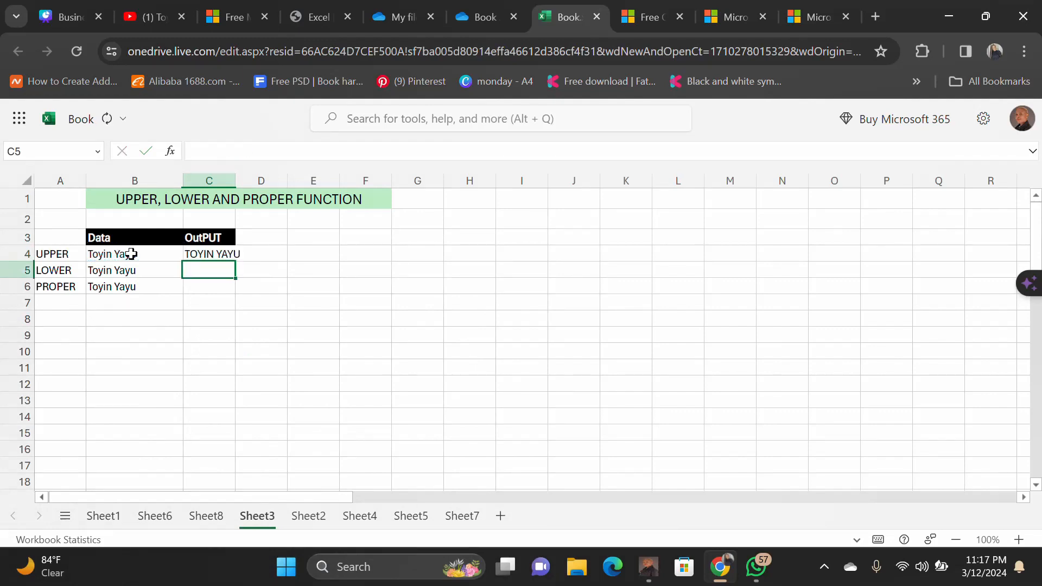
- Widen output column C and enter =LOWER(B5) in C5 of the LOWER row
{"action": "left_click_drag", "start_coordinate": [234, 182], "coordinate": [282, 181]}
{"action": "double_click", "coordinate": [202, 269]}
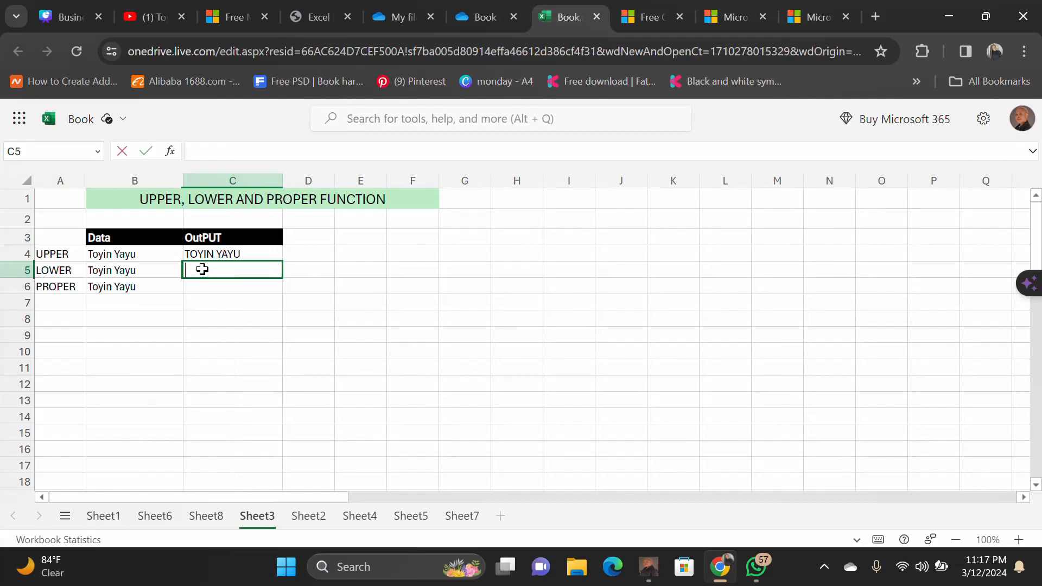
{"action": "type", "text": "=LOWE"}
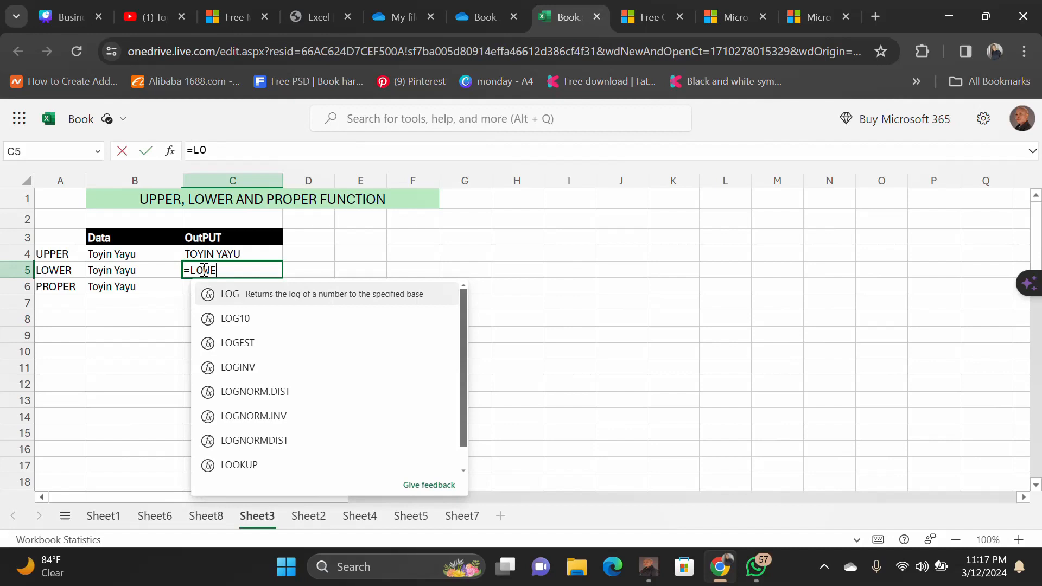
{"action": "type", "text": "R("}
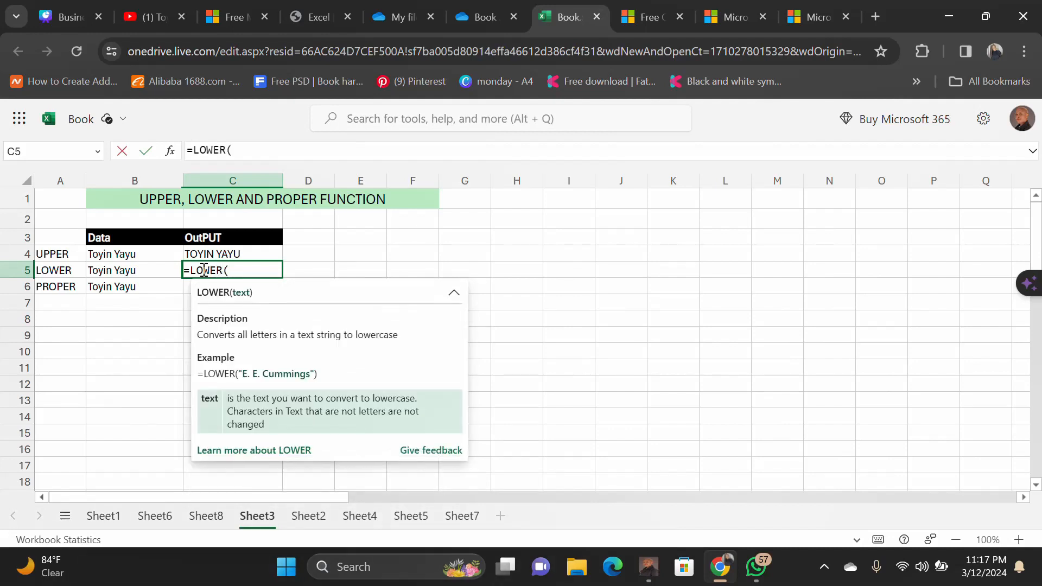
{"action": "left_click", "coordinate": [129, 271]}
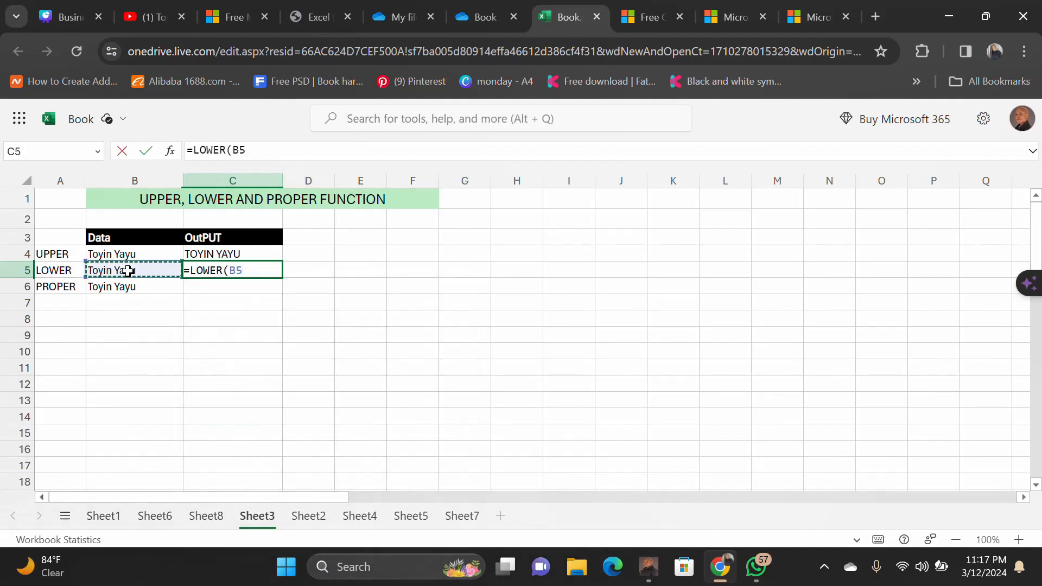
{"action": "type", "text": ")"}
{"action": "key", "text": "Return"}
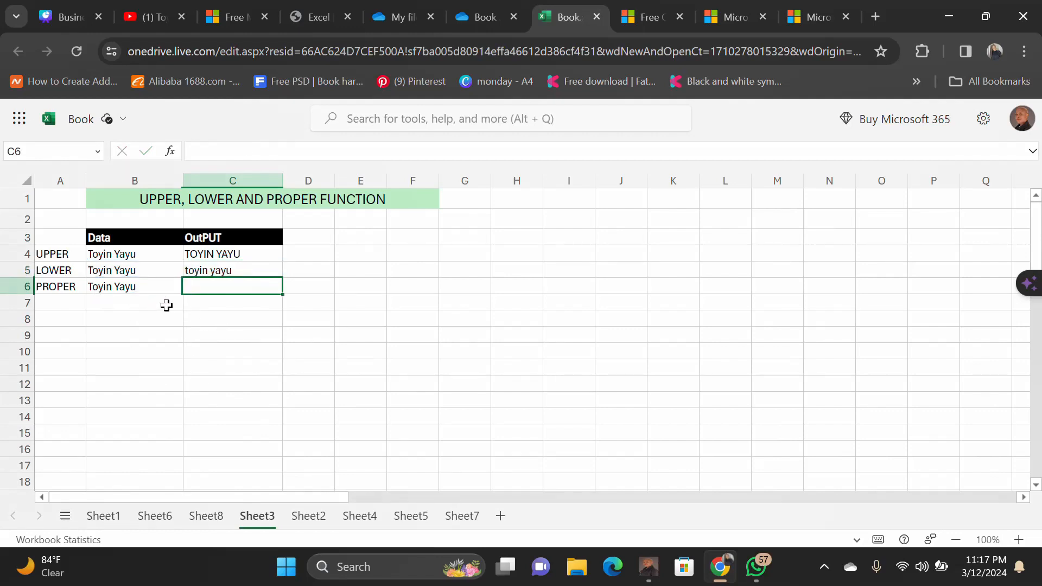
- Rewrite the name in B6 in irregular case, capitalising only the first word's third letter and the second word's second letter
{"action": "double_click", "coordinate": [97, 286]}
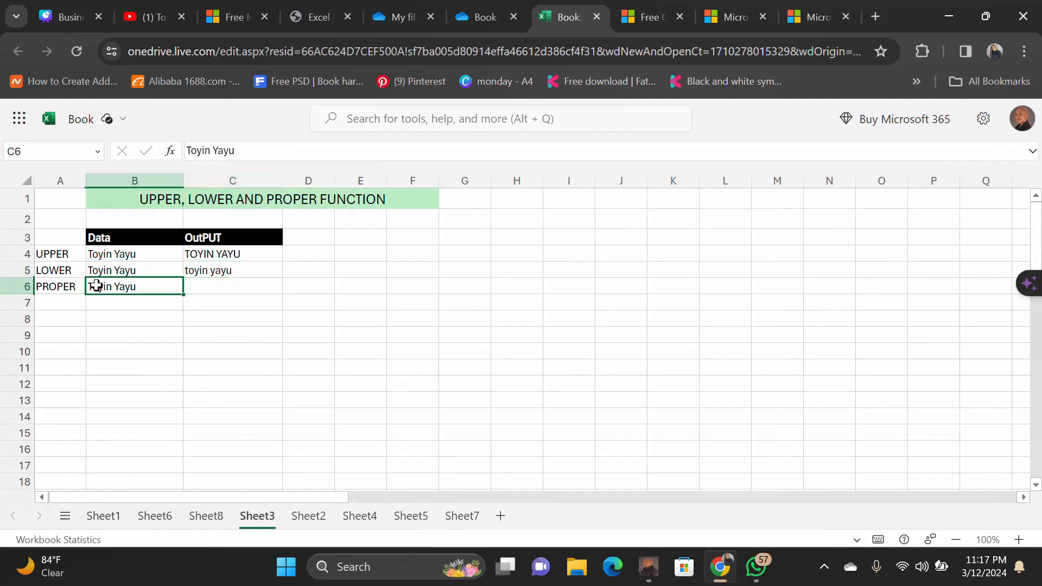
{"action": "key", "text": "BackSpace"}
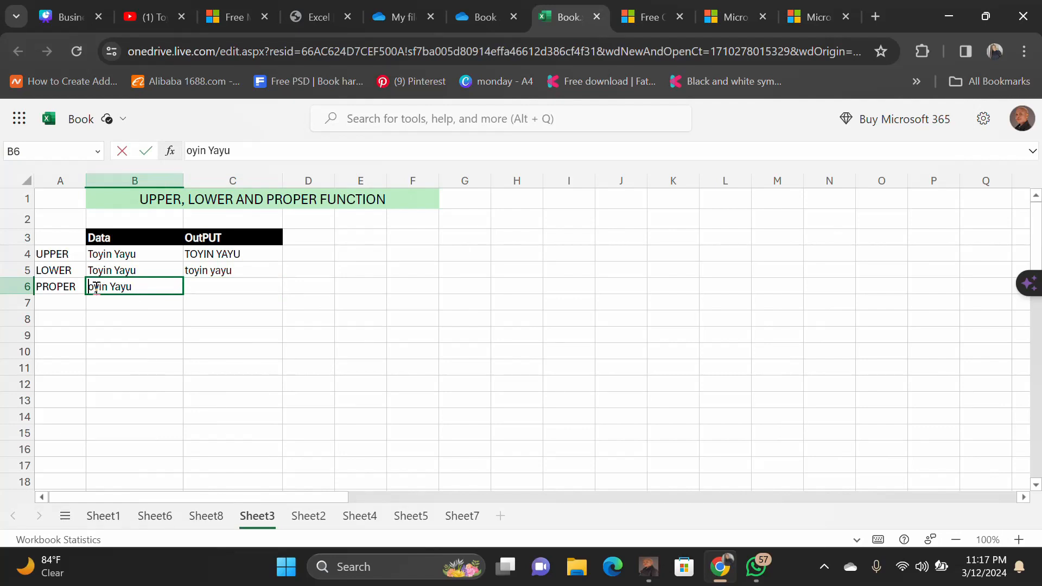
{"action": "type", "text": "T"}
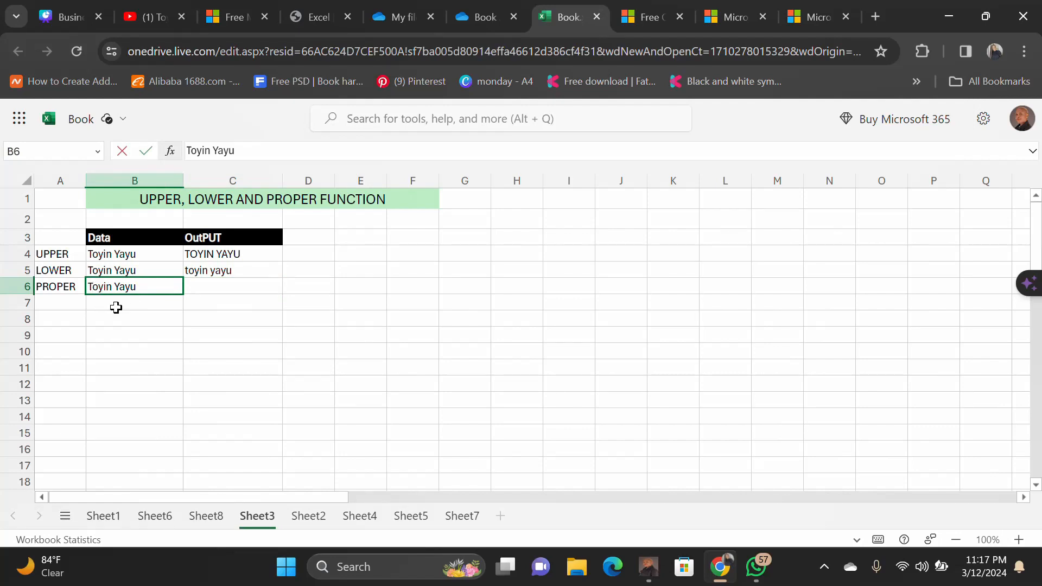
{"action": "key", "text": "BackSpace"}
{"action": "type", "text": "t"}
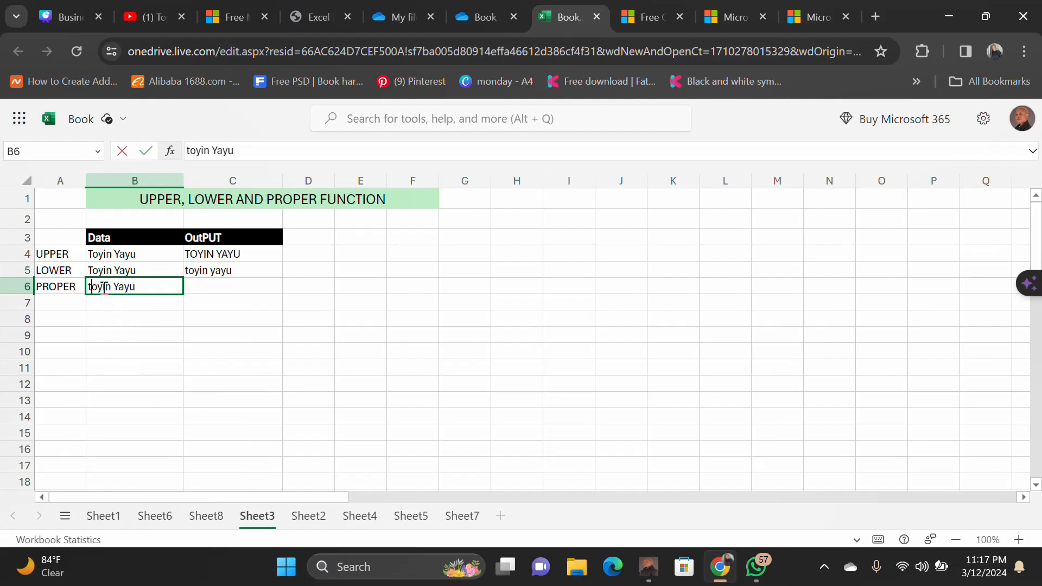
{"action": "left_click", "coordinate": [102, 287]}
{"action": "key", "text": "BackSpace"}
{"action": "type", "text": "Y"}
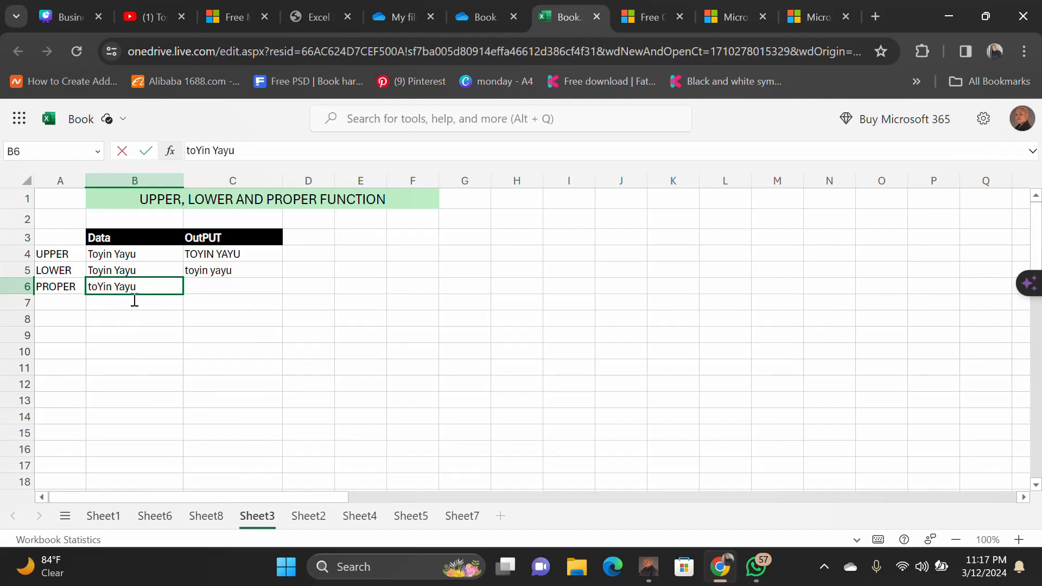
{"action": "left_click", "coordinate": [120, 287]}
{"action": "key", "text": "BackSpace"}
{"action": "type", "text": "y"}
{"action": "key", "text": "Delete"}
{"action": "type", "text": "A"}
{"action": "left_click", "coordinate": [111, 356]}
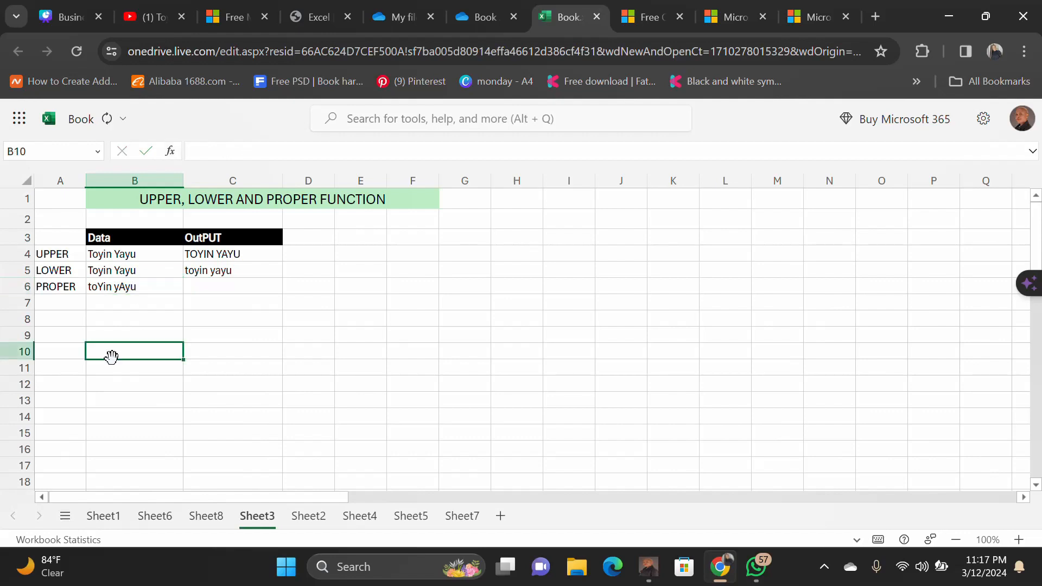
- Enter =PROPER(B6) in the output cell C6 of the PROPER row
{"action": "left_click", "coordinate": [191, 285]}
{"action": "double_click", "coordinate": [200, 286]}
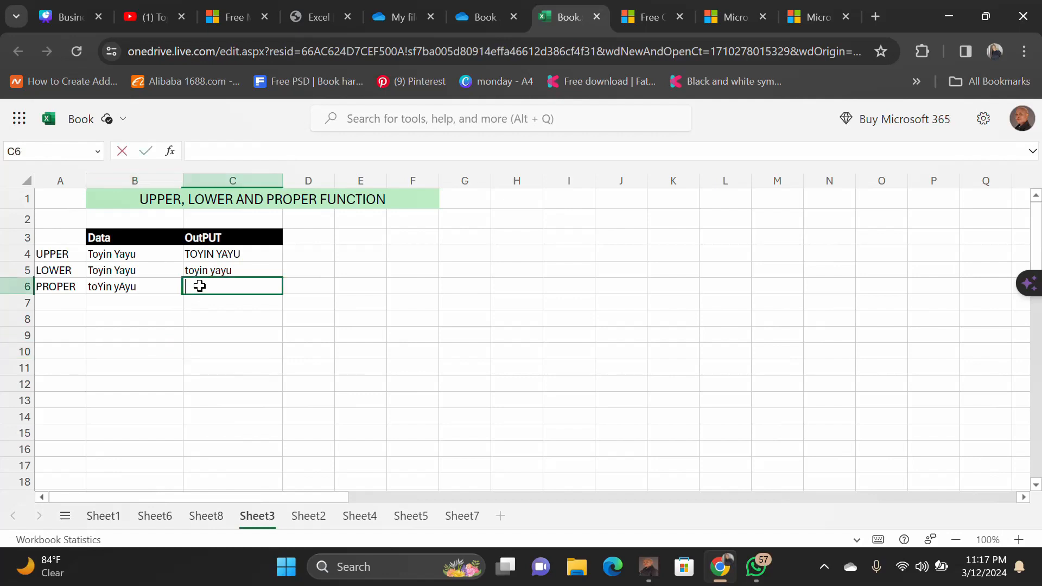
{"action": "type", "text": "=PROP"}
{"action": "type", "text": "ER"}
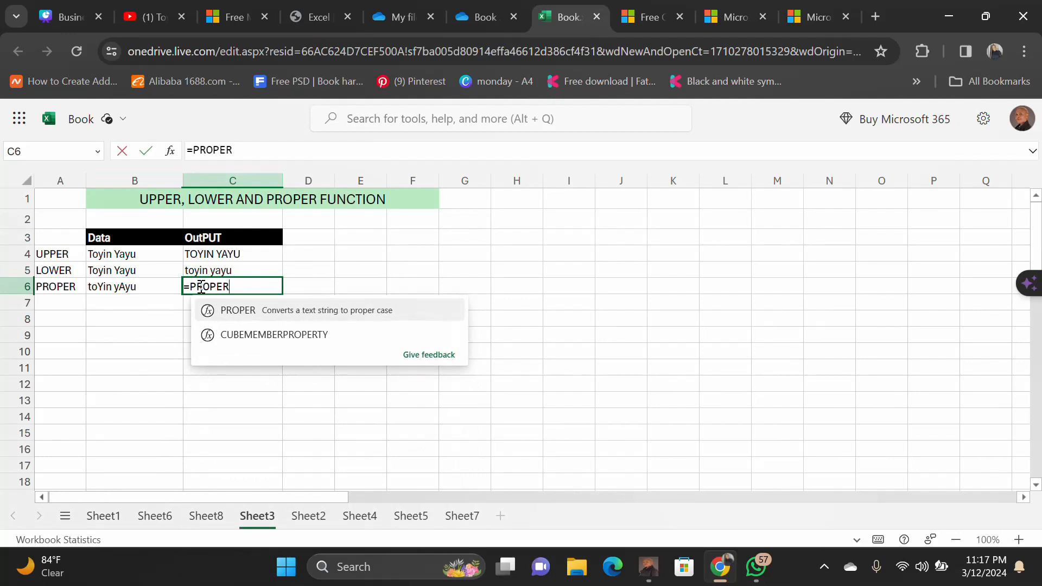
{"action": "type", "text": "("}
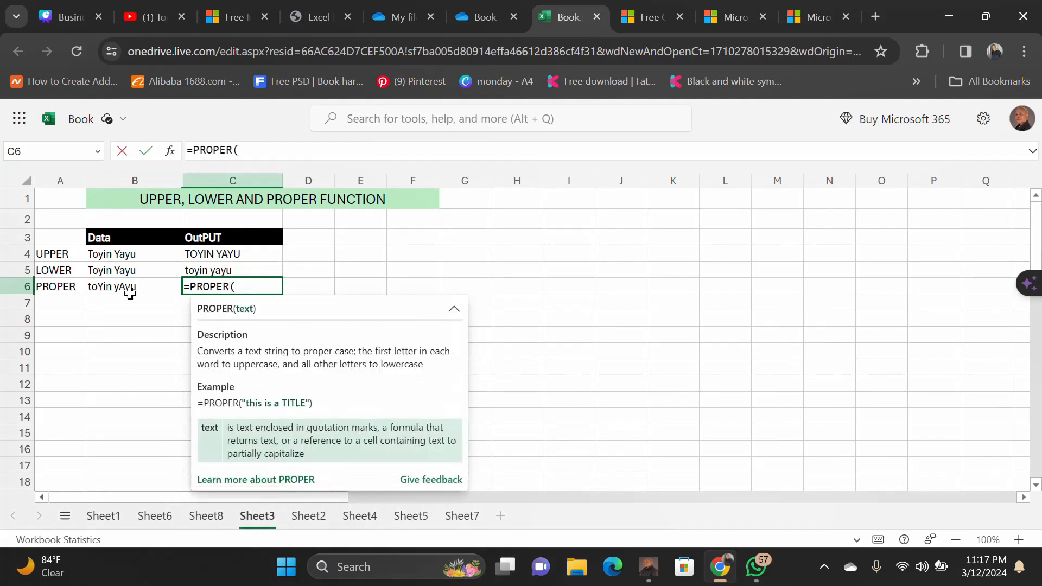
{"action": "left_click", "coordinate": [121, 286]}
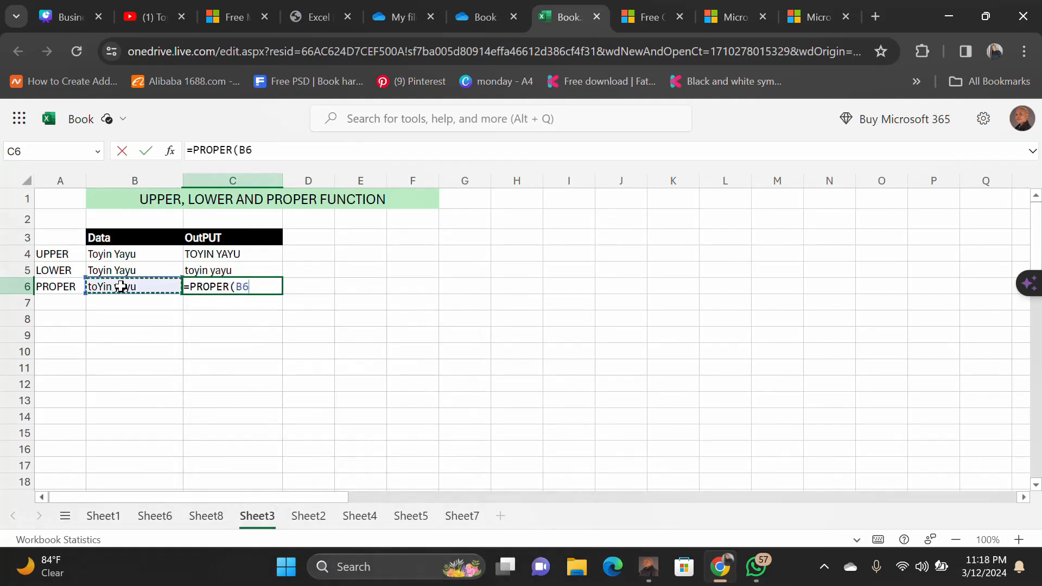
{"action": "type", "text": ")"}
{"action": "key", "text": "Return"}
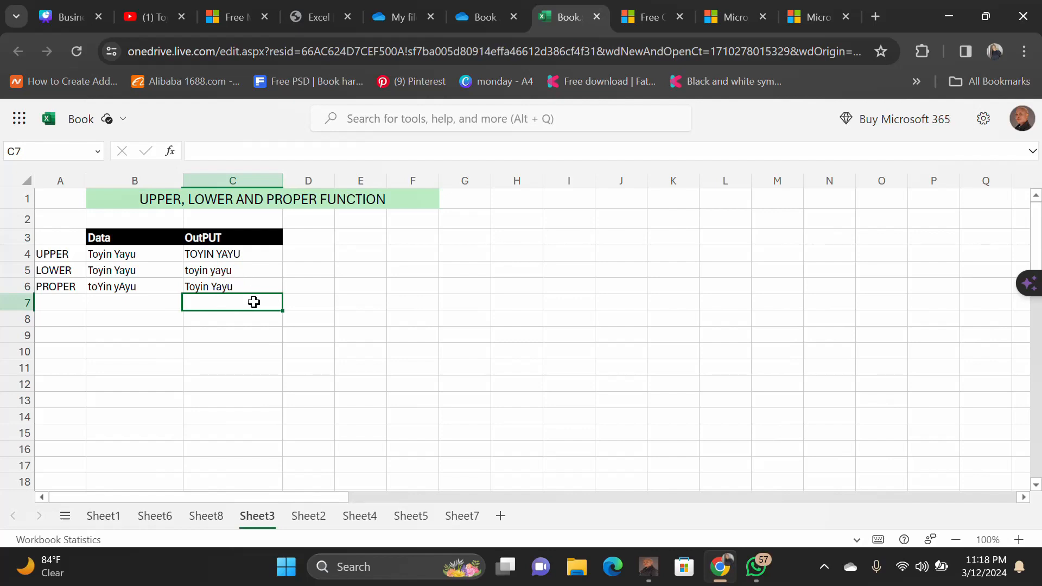
- Check the function list on Sheet1 and find the sheet holding the RIGHT, LEFT and MID table, Sheet4
{"action": "left_click", "coordinate": [104, 516]}
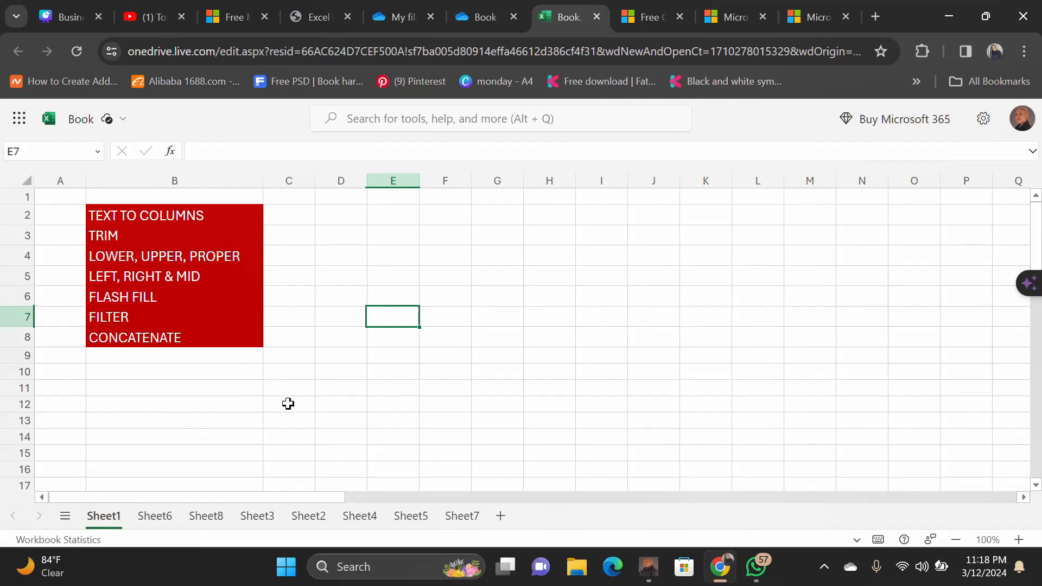
{"action": "left_click", "coordinate": [319, 516]}
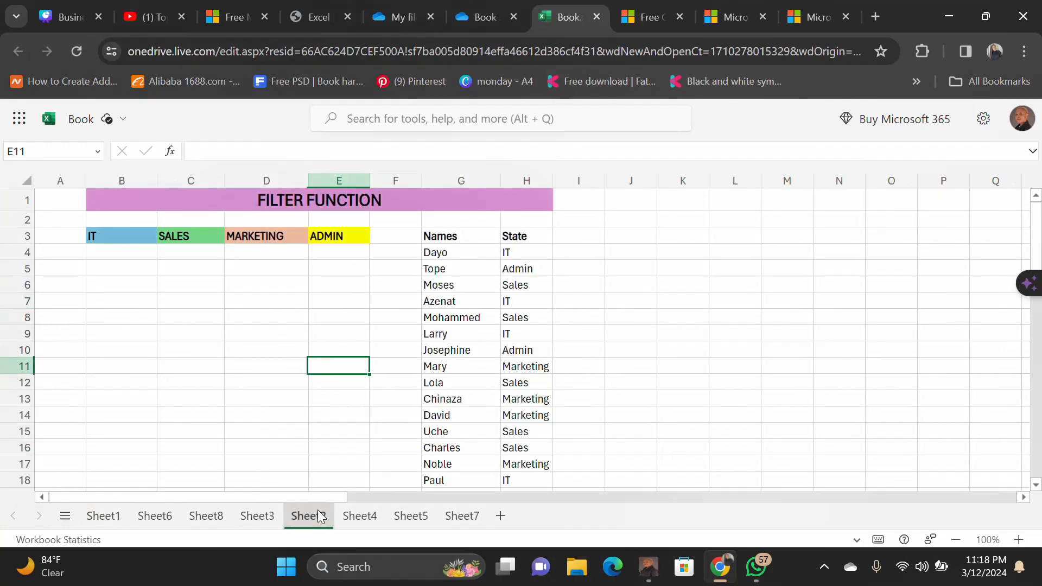
{"action": "left_click", "coordinate": [258, 516]}
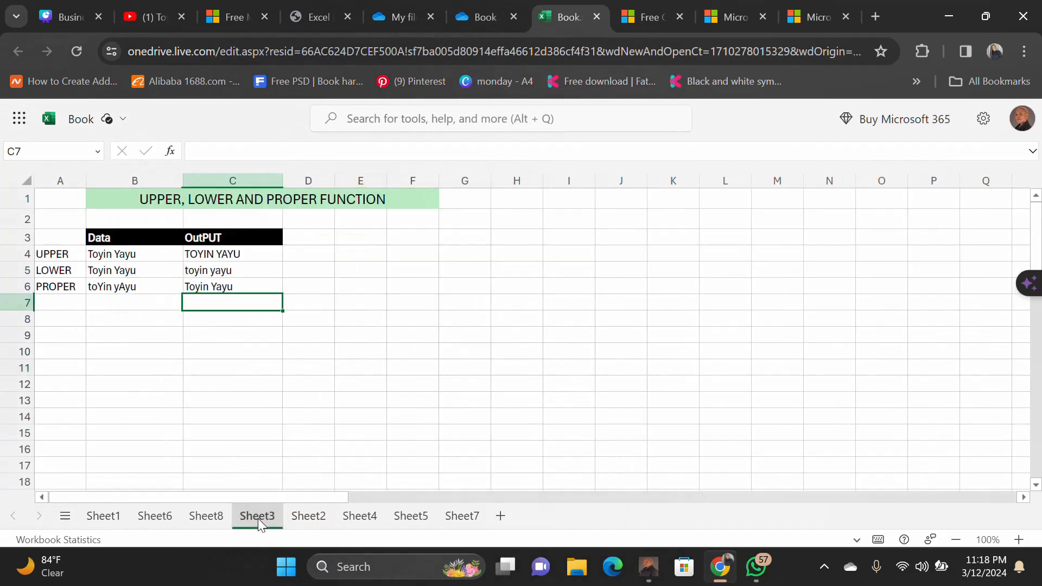
{"action": "left_click", "coordinate": [410, 512]}
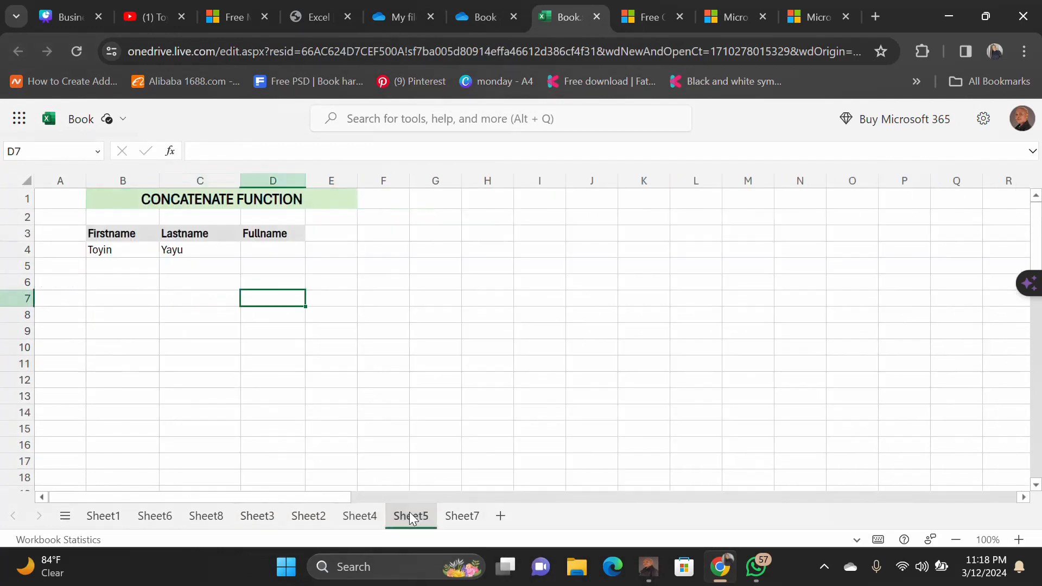
{"action": "left_click", "coordinate": [453, 518]}
{"action": "left_click", "coordinate": [314, 513]}
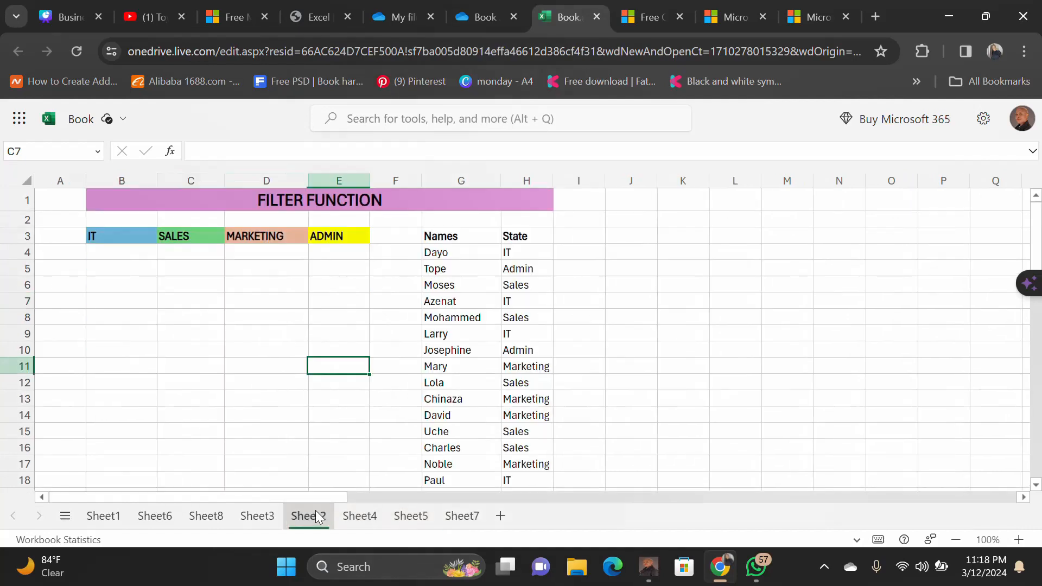
{"action": "left_click", "coordinate": [376, 519]}
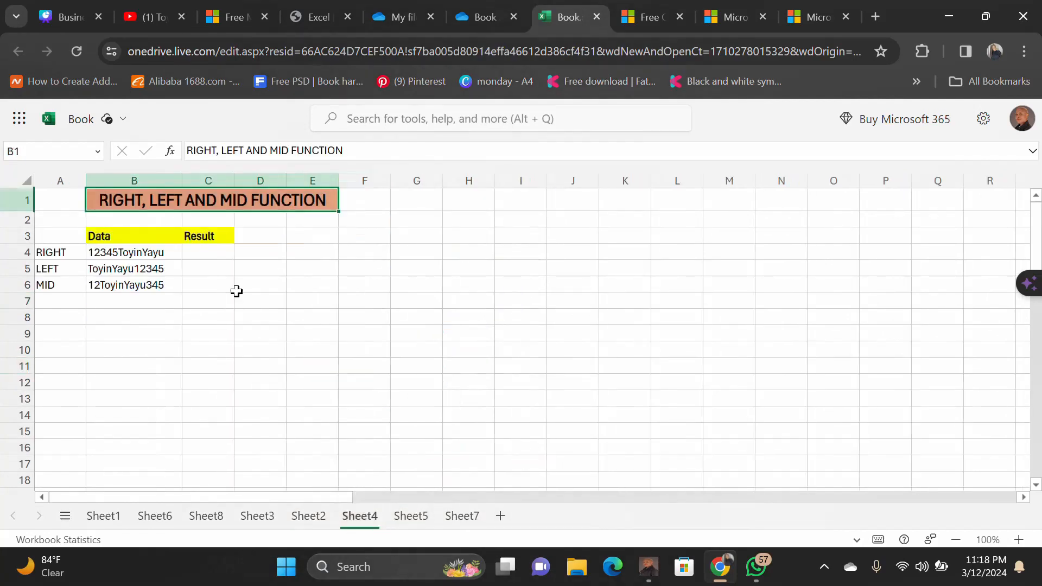
- Widen Result column C and enter =RIGHT(B4,9) in C4 of the RIGHT row
{"action": "left_click", "coordinate": [196, 254]}
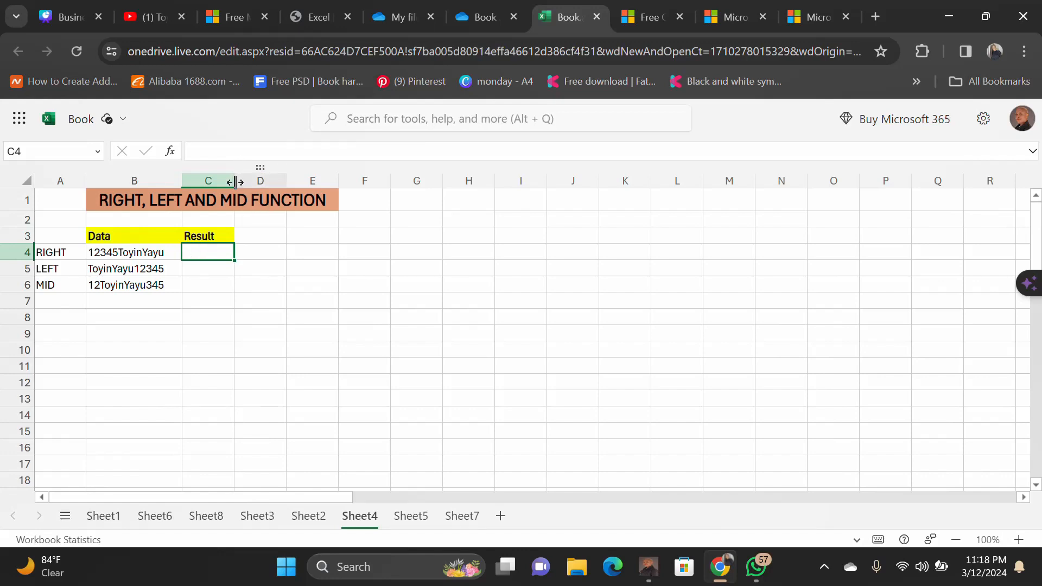
{"action": "left_click_drag", "start_coordinate": [234, 180], "coordinate": [257, 190]}
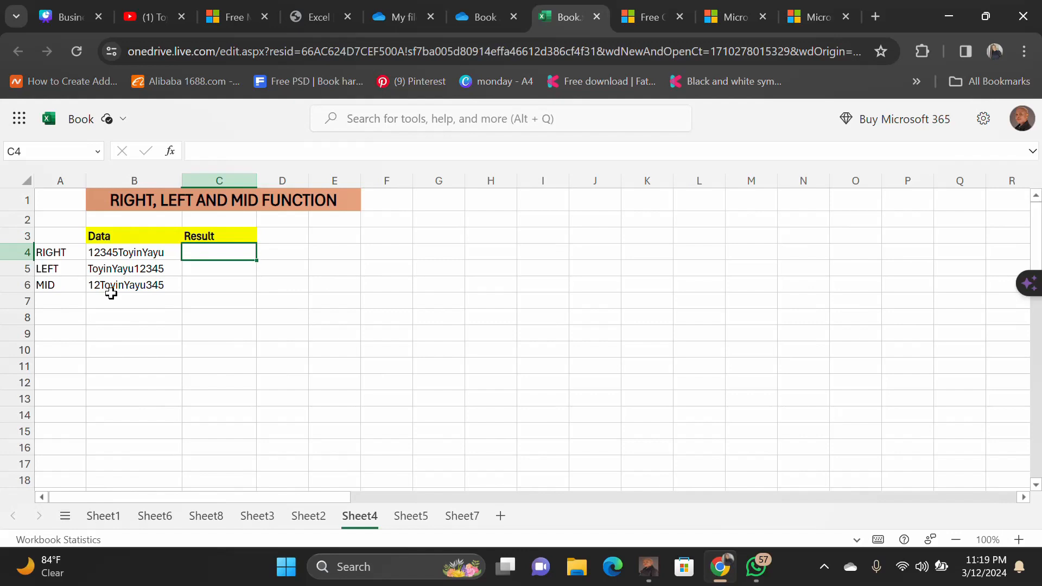
{"action": "double_click", "coordinate": [210, 252]}
{"action": "type", "text": "=RIGHT"}
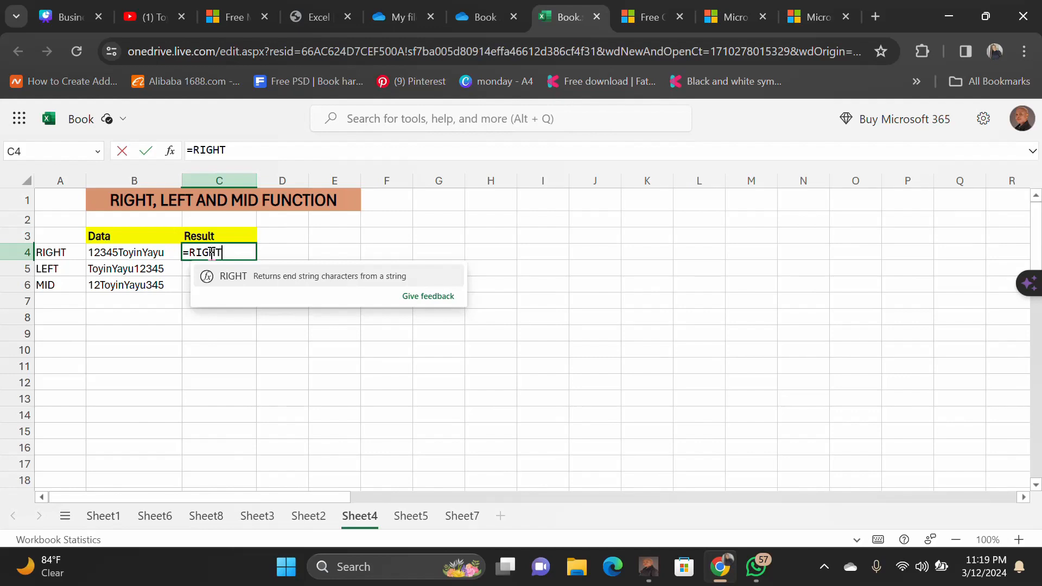
{"action": "type", "text": "("}
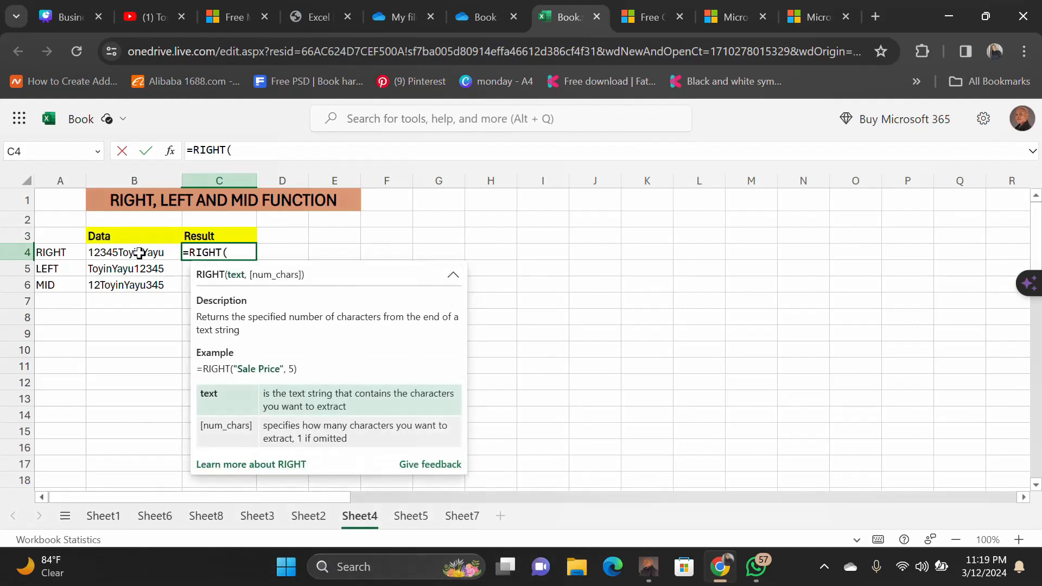
{"action": "left_click", "coordinate": [136, 253]}
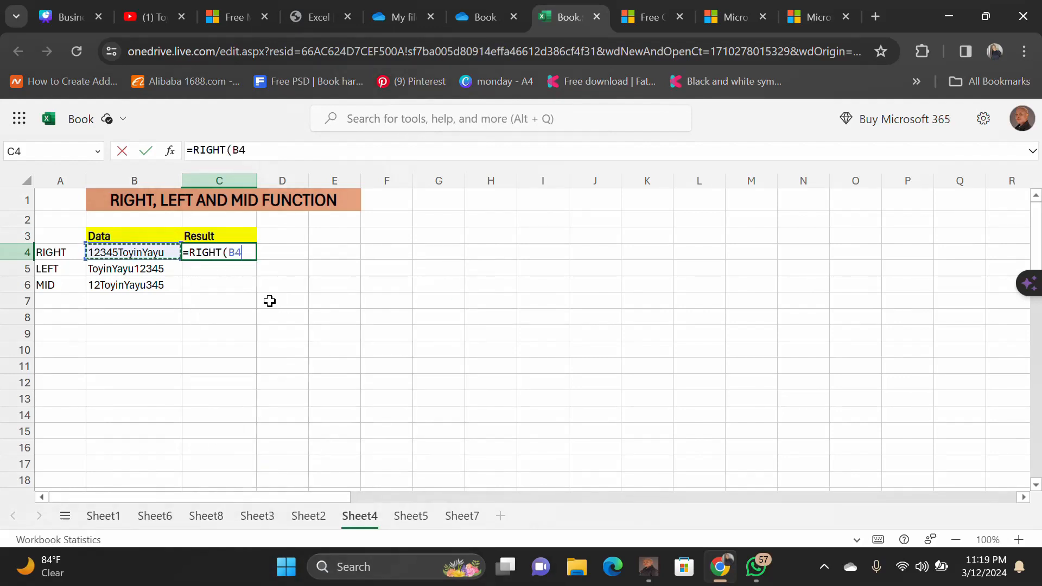
{"action": "type", "text": ","}
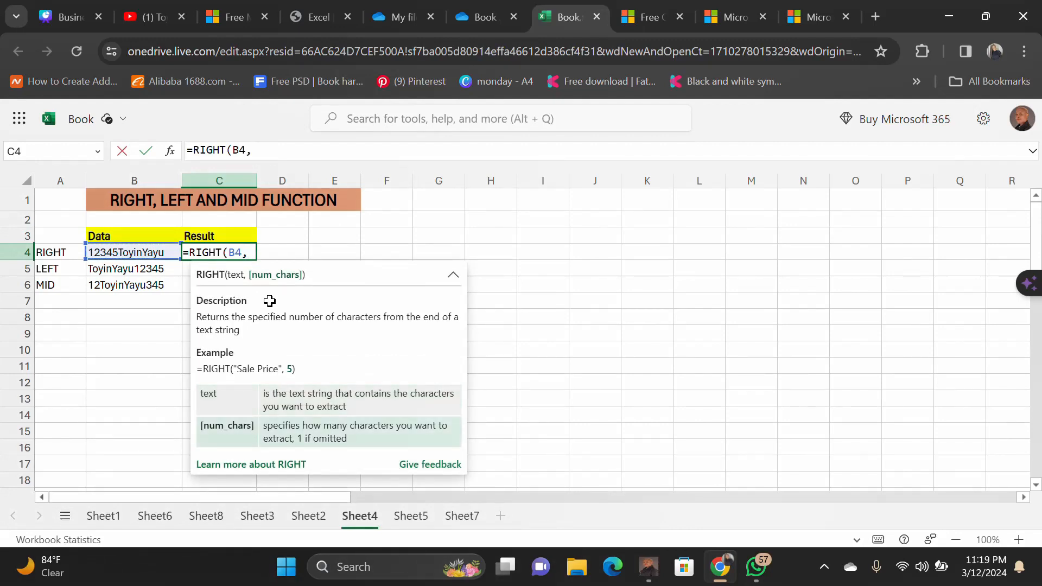
{"action": "type", "text": "9)"}
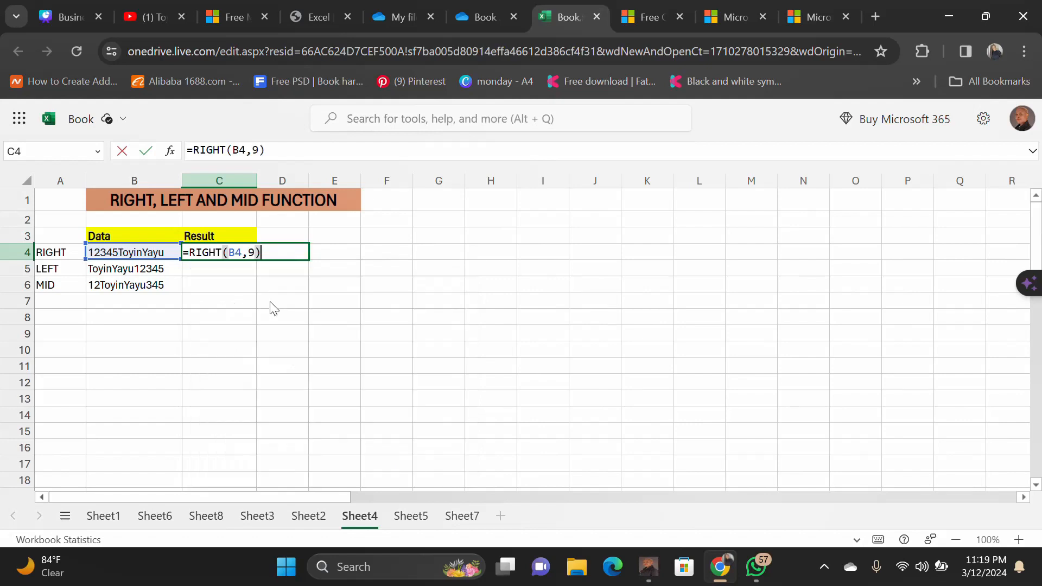
{"action": "key", "text": "Return"}
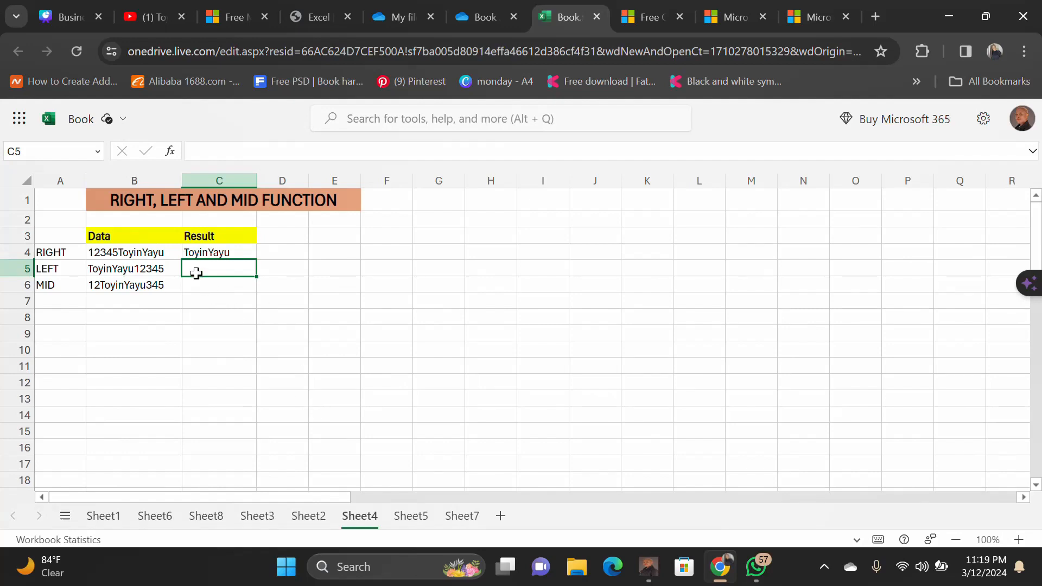
- Enter =LEFT(B5,9) in result cell C5 of the LEFT row
{"action": "type", "text": "="}
{"action": "type", "text": "LEFT"}
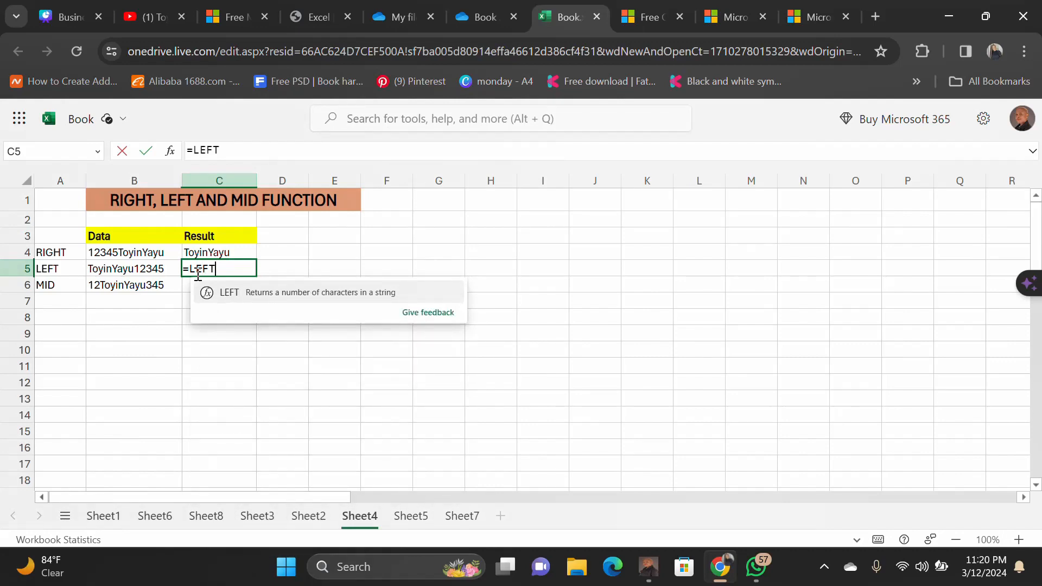
{"action": "type", "text": "("}
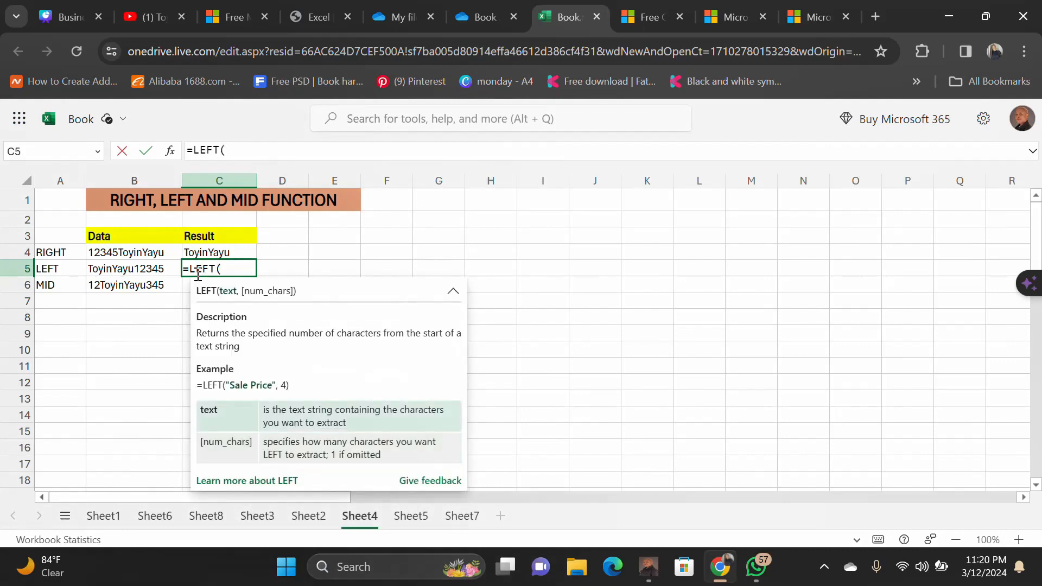
{"action": "left_click", "coordinate": [135, 271]}
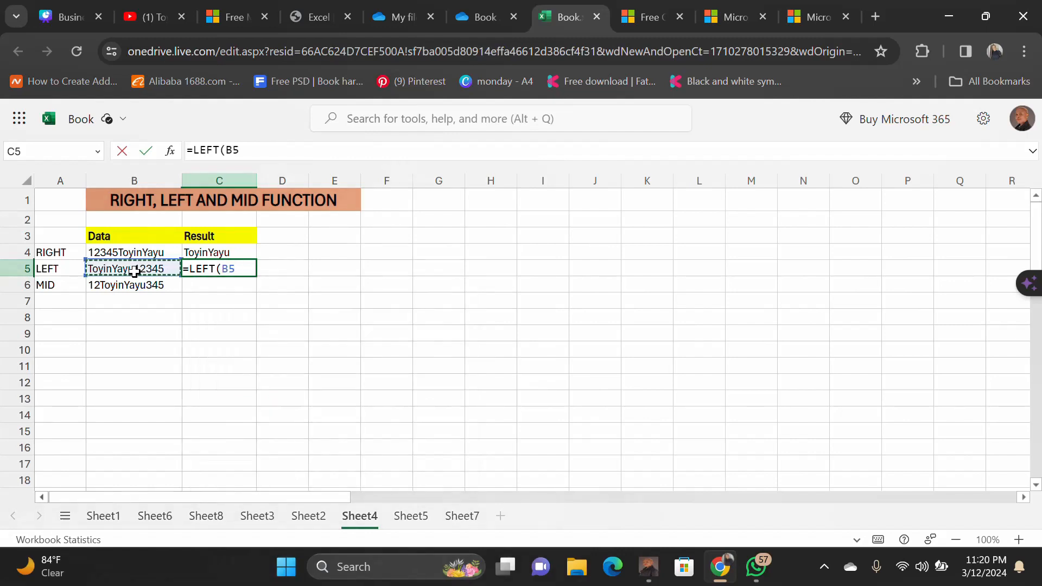
{"action": "type", "text": ","}
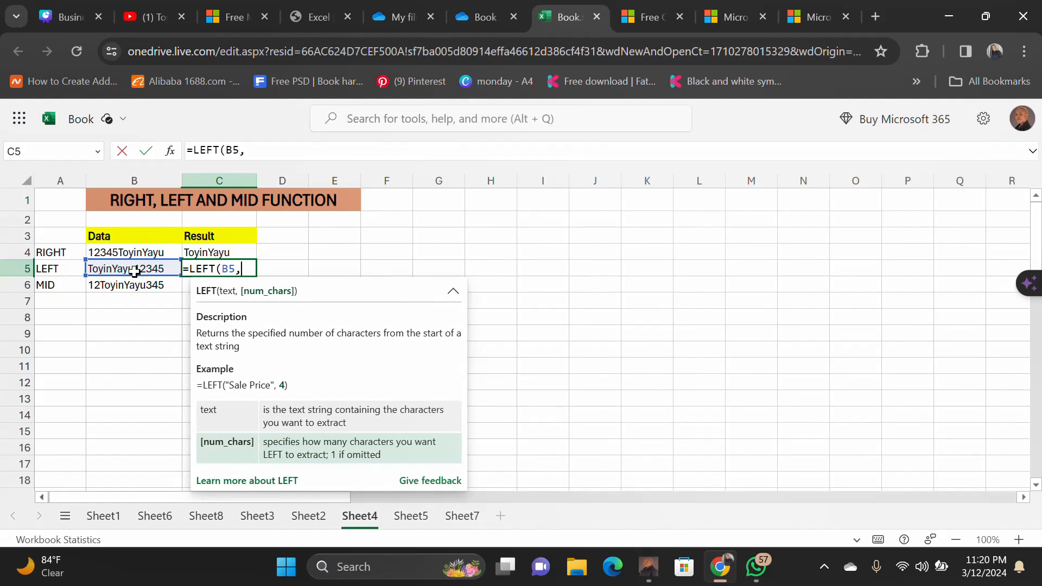
{"action": "type", "text": "9)"}
{"action": "key", "text": "Return"}
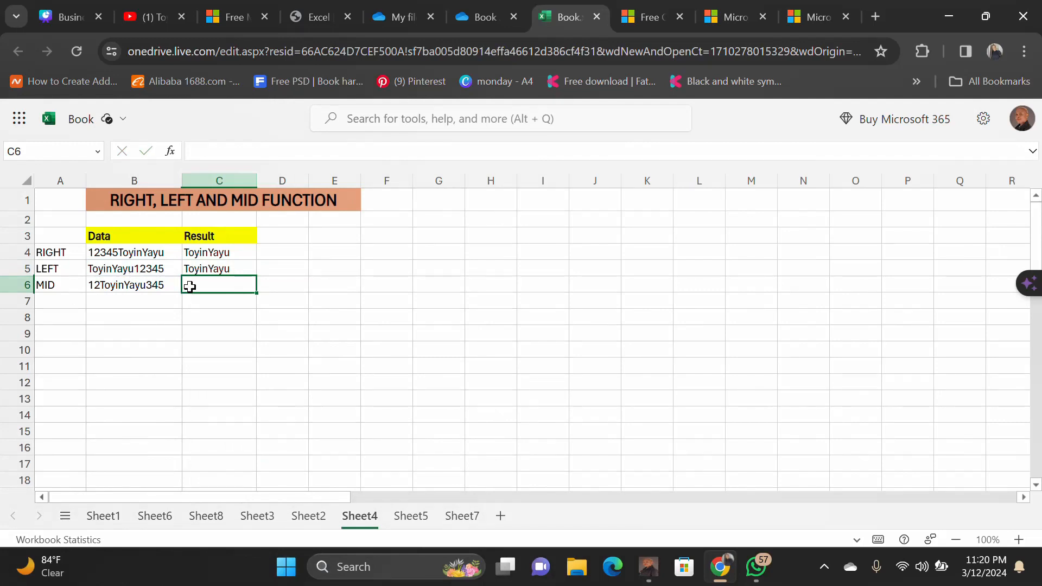
- Enter =MID(B6,3,9) in result cell C6 of the MID row
{"action": "type", "text": "=MID"}
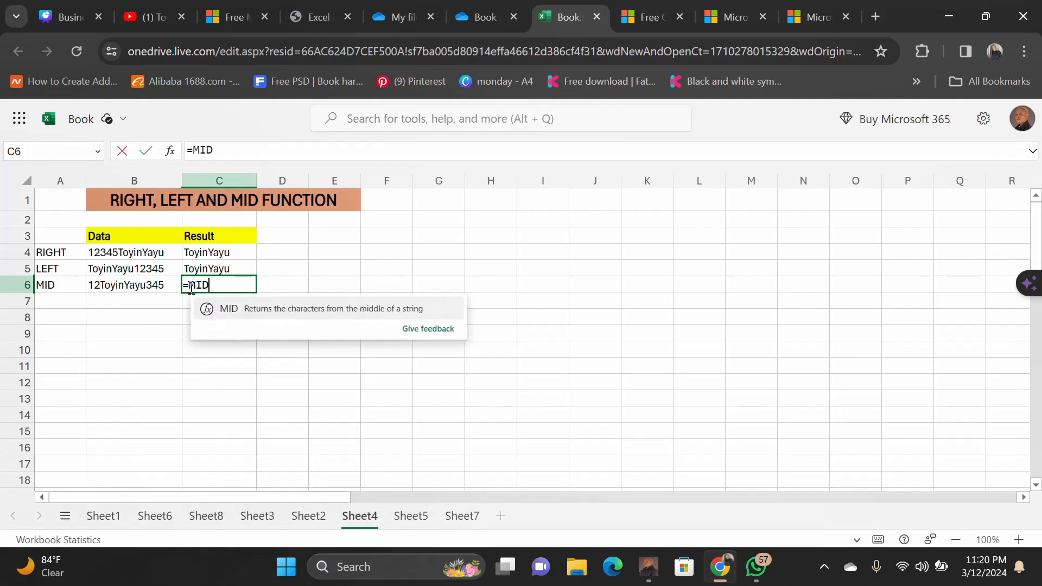
{"action": "type", "text": "("}
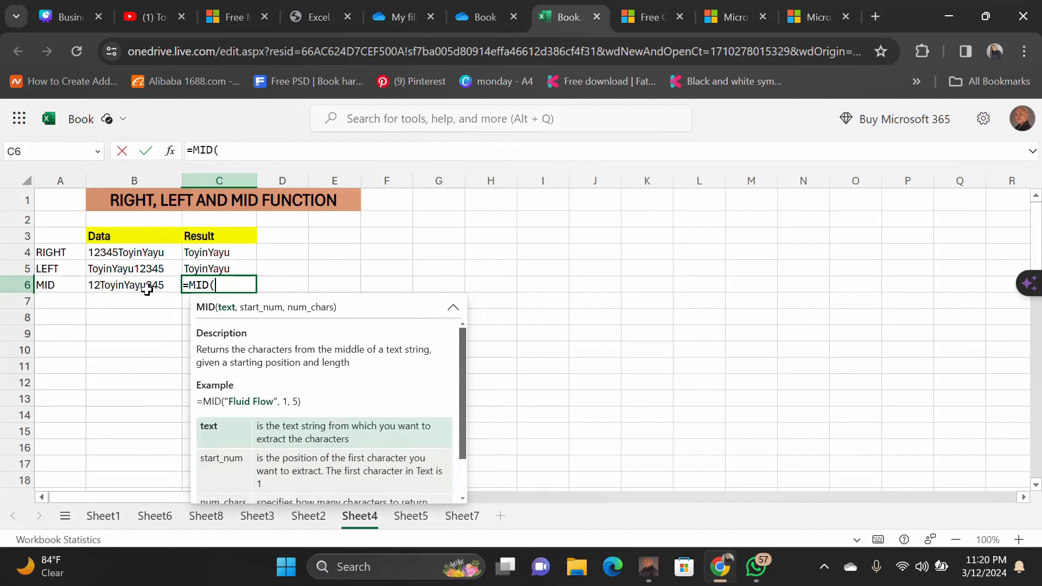
{"action": "left_click", "coordinate": [112, 288]}
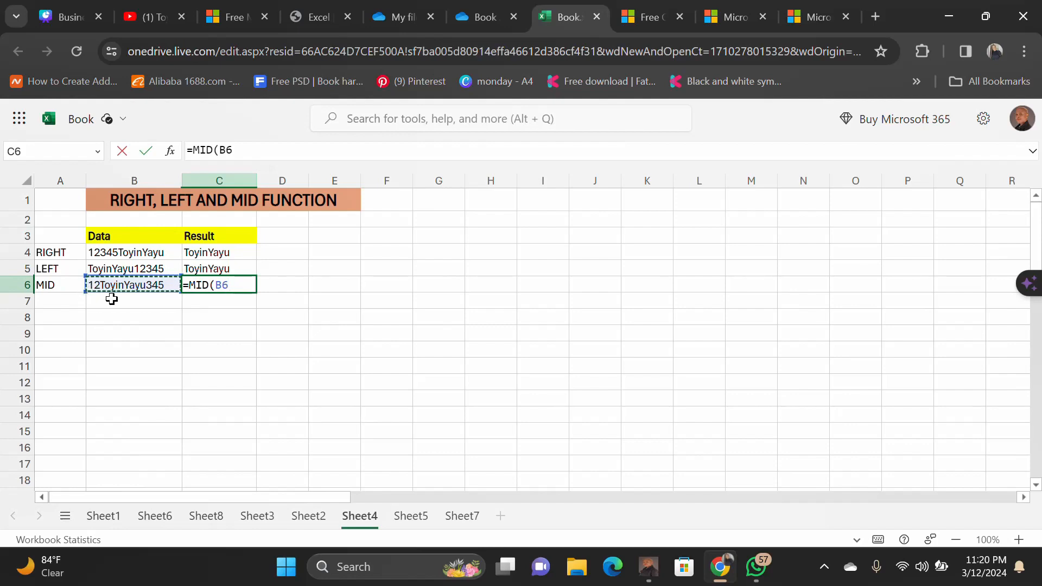
{"action": "type", "text": ",3"}
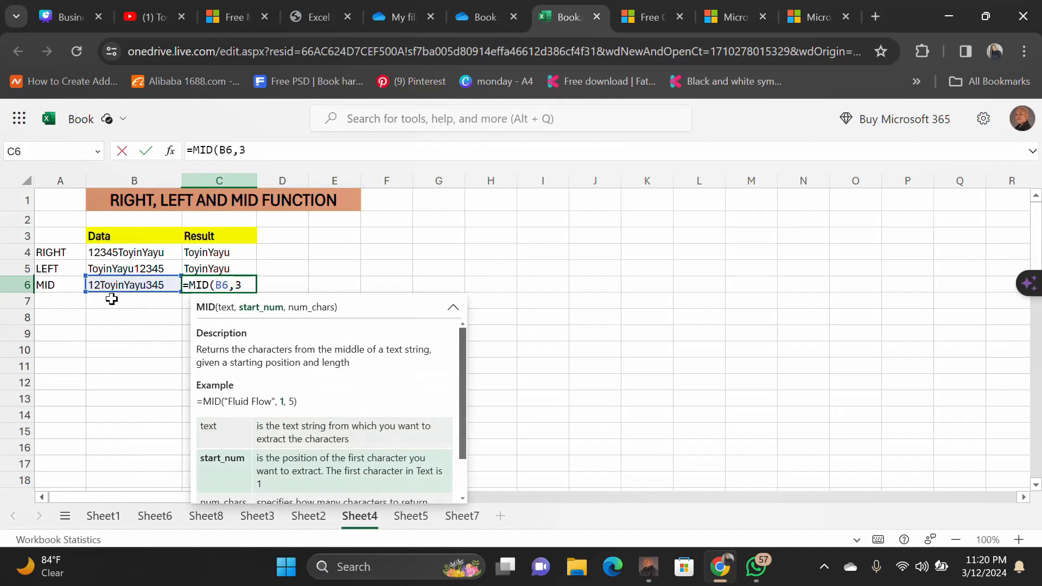
{"action": "type", "text": ","}
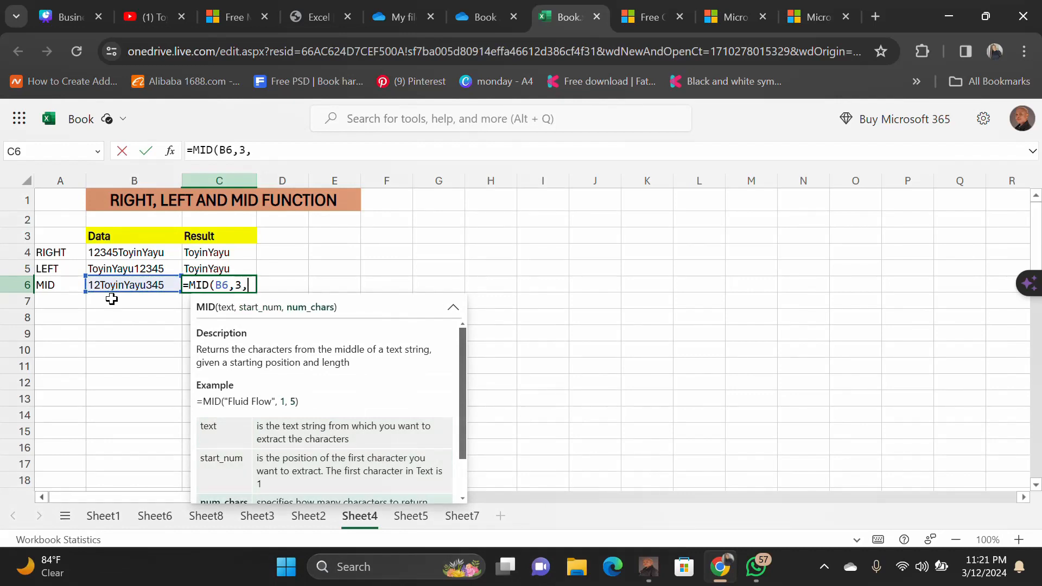
{"action": "type", "text": "9)"}
{"action": "key", "text": "Return"}
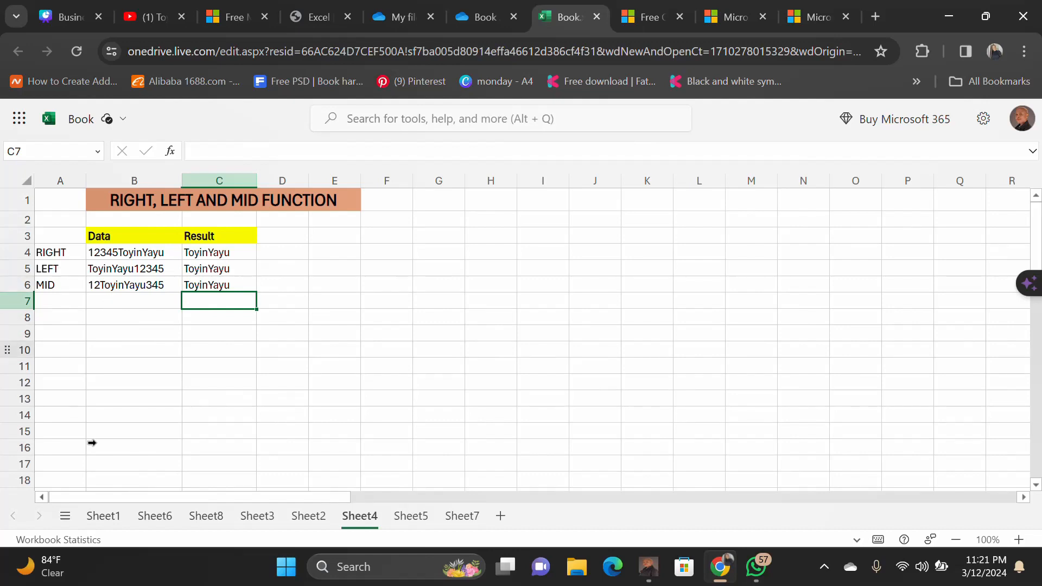
- Check the function list on Sheet1 and find the sheet holding the FLASH FILL table, Sheet7
{"action": "left_click", "coordinate": [104, 519]}
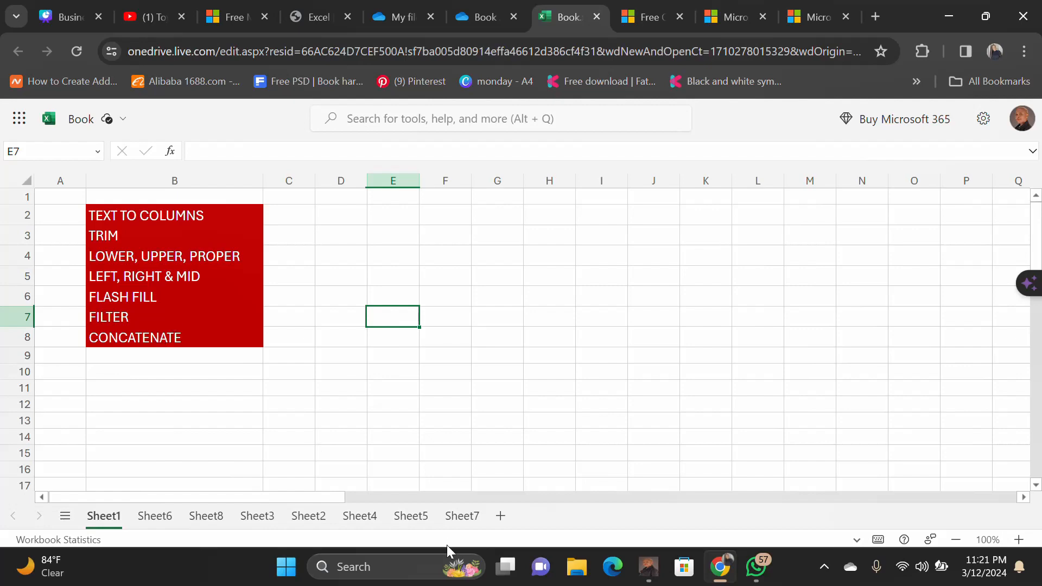
{"action": "left_click", "coordinate": [375, 515]}
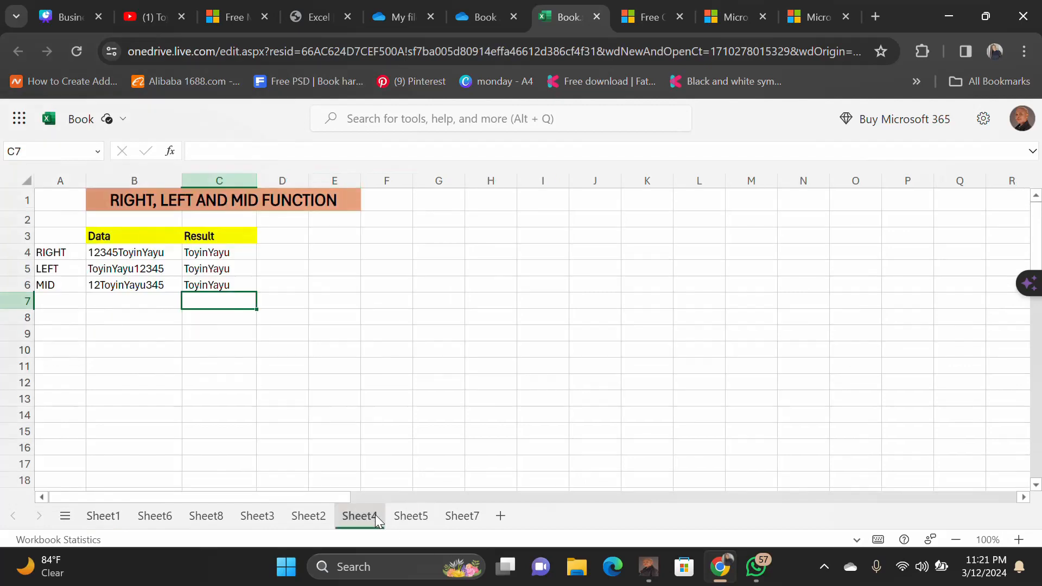
{"action": "left_click", "coordinate": [417, 516]}
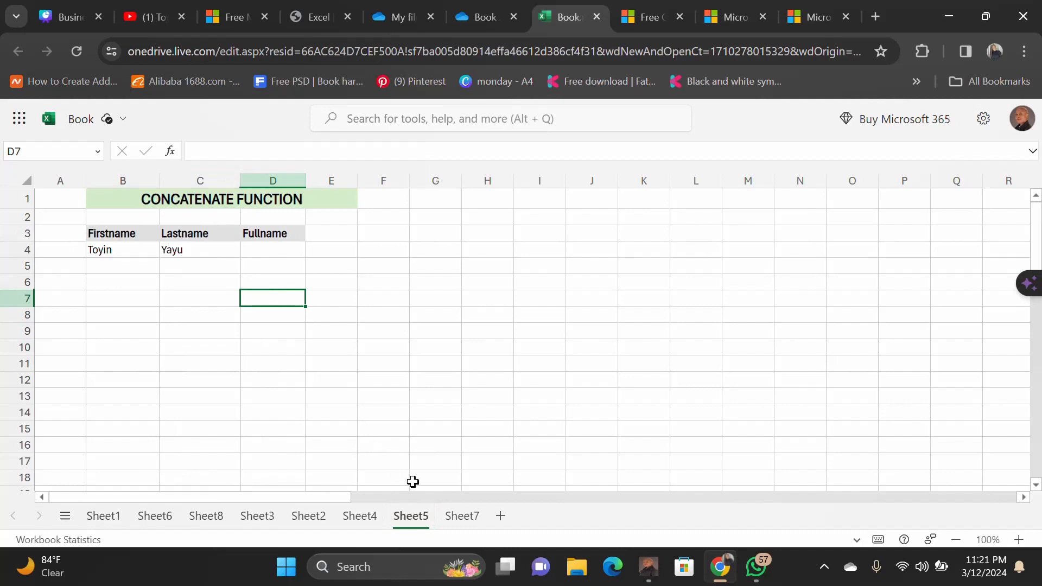
{"action": "left_click", "coordinate": [443, 517]}
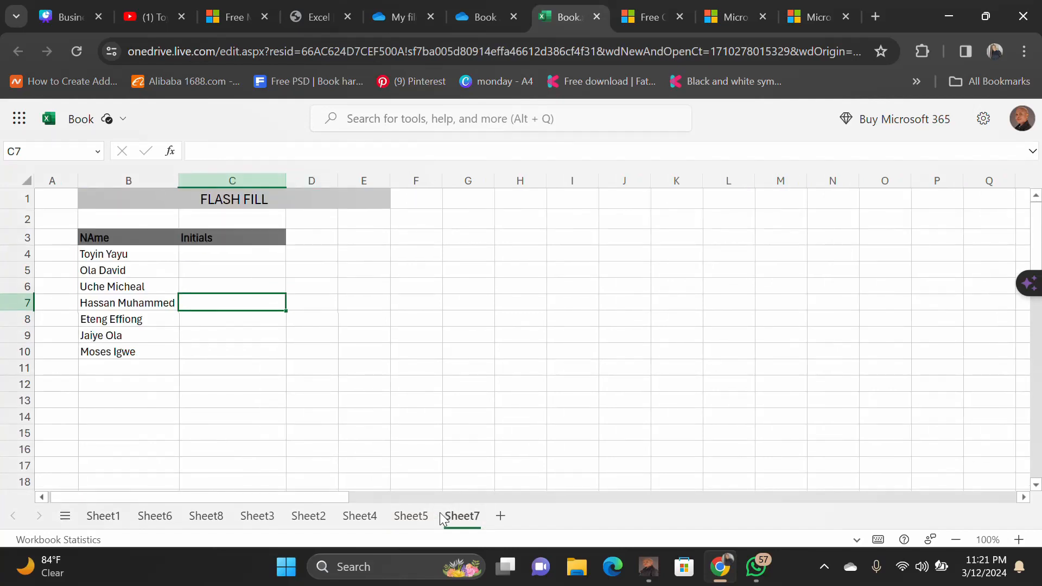
- Enter the first person's two initials separated by a space in C4, try Flash Fill from C5 down the Initials column, and undo the fill
{"action": "left_click", "coordinate": [227, 252]}
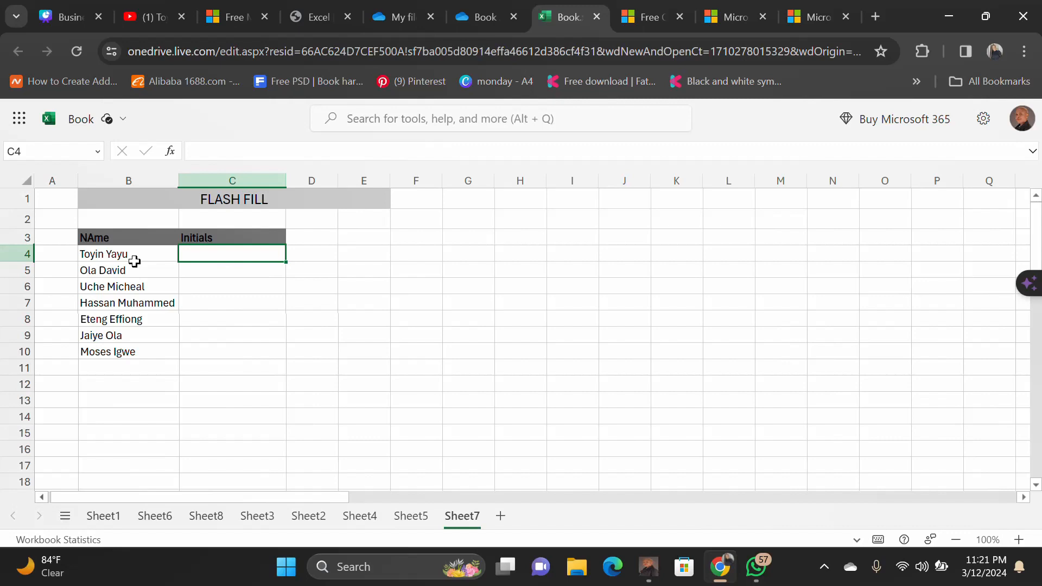
{"action": "double_click", "coordinate": [204, 255]}
{"action": "type", "text": "T"}
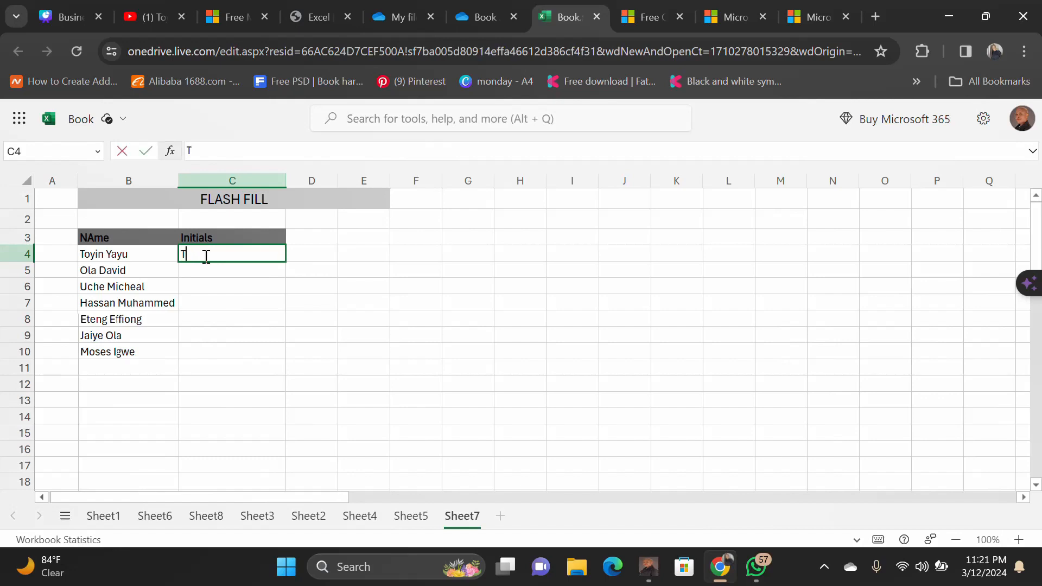
{"action": "type", "text": " Y"}
{"action": "key", "text": "Return"}
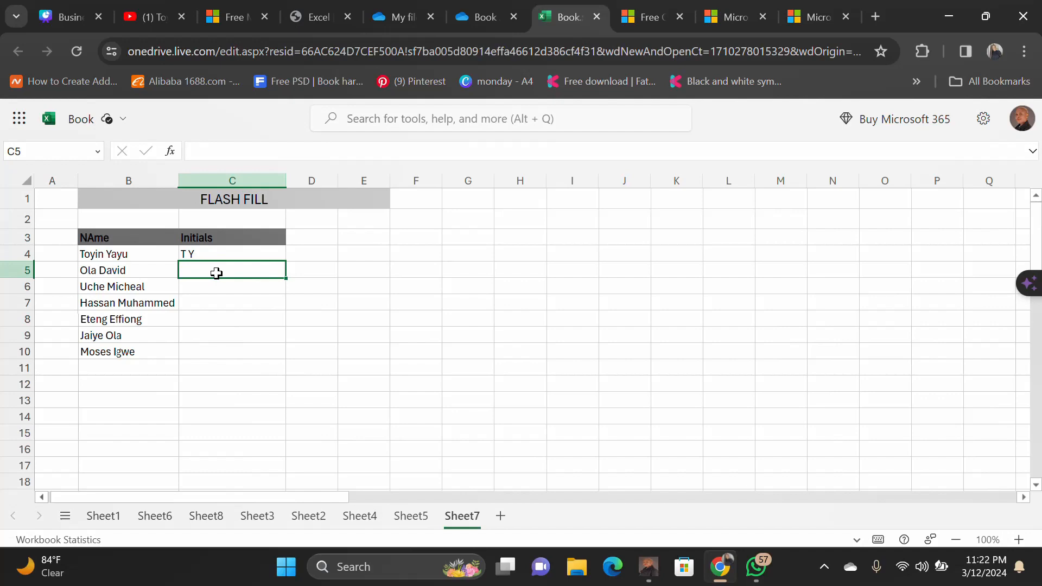
{"action": "key", "text": "ctrl+e"}
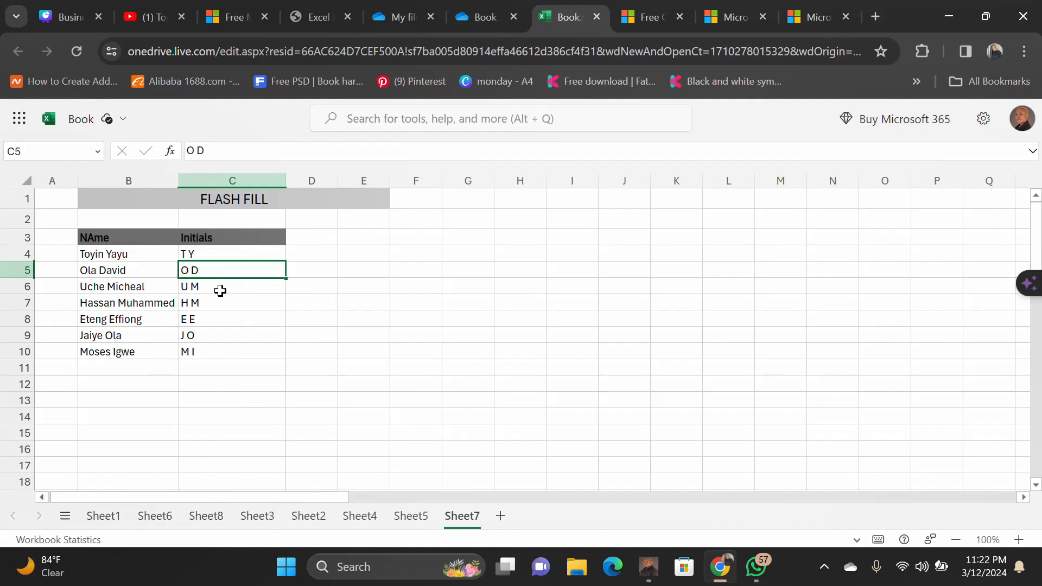
{"action": "key", "text": "ctrl+z"}
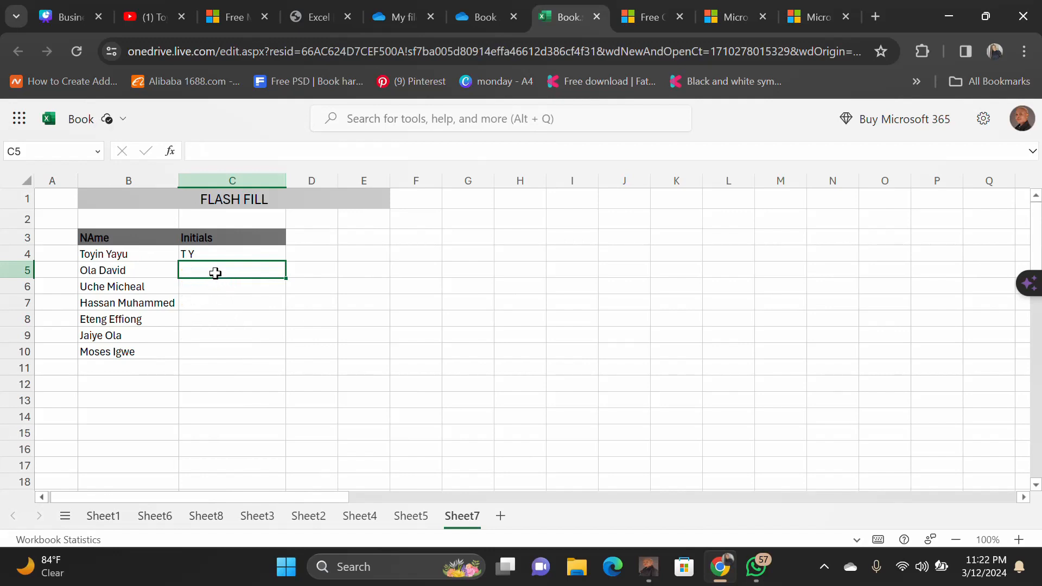
- Replace C4 with the person's first name plus last-name initial and Flash Fill the rest of the Initials column from C5
{"action": "left_click", "coordinate": [202, 249]}
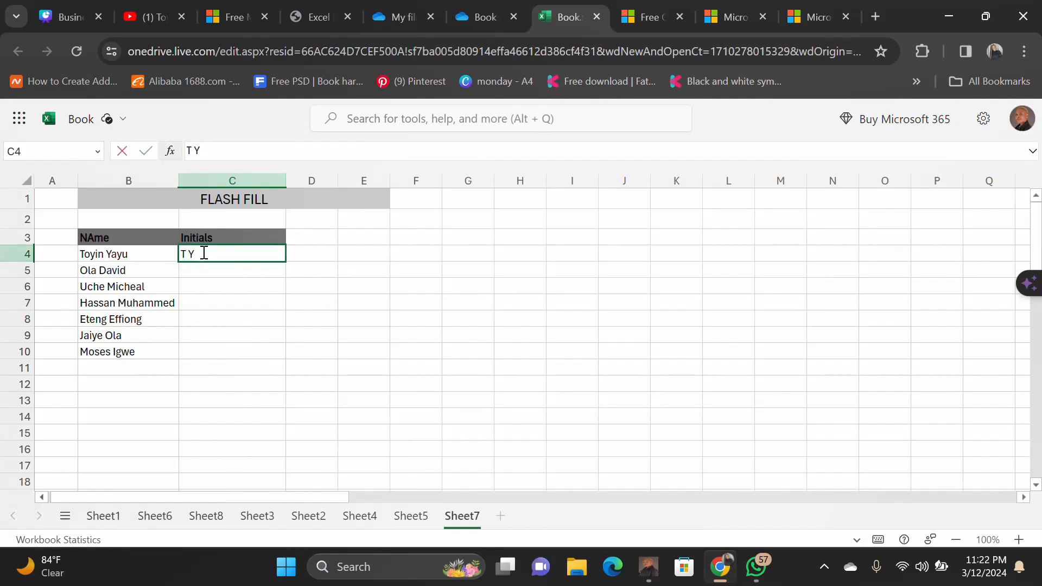
{"action": "key", "text": "BackSpace"}
{"action": "type", "text": "tOY"}
{"action": "key", "text": "BackSpace"}
{"action": "key", "text": "BackSpace"}
{"action": "key", "text": "BackSpace"}
{"action": "type", "text": "Toyin Y"}
{"action": "key", "text": "Return"}
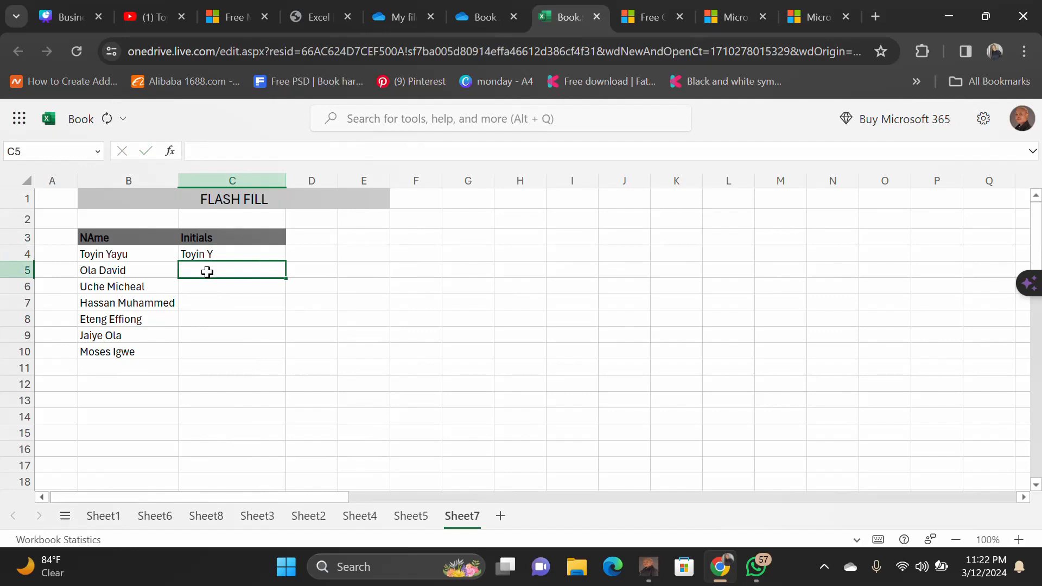
{"action": "key", "text": "ctrl+e"}
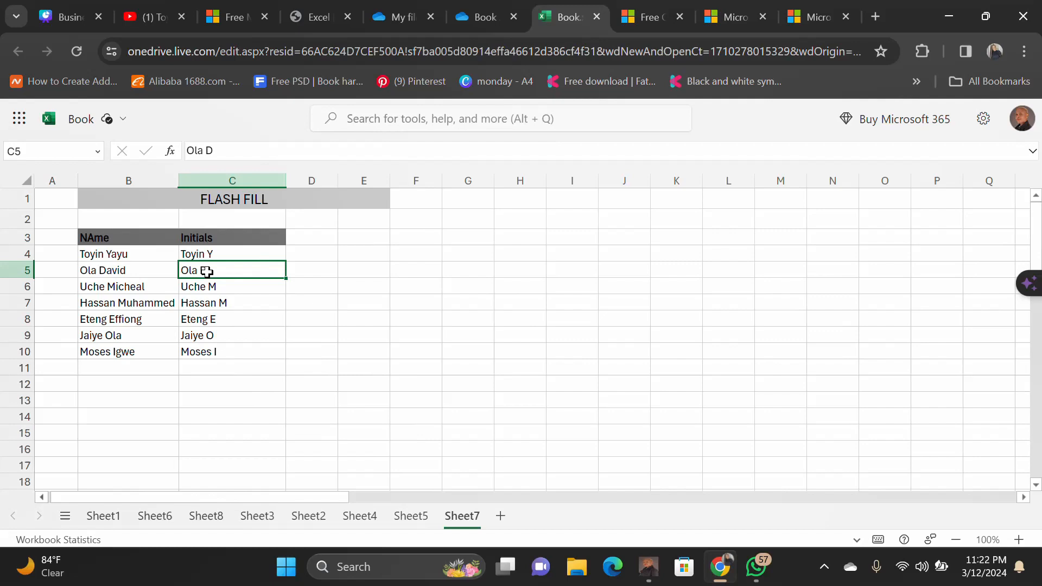
- Check the function list on Sheet1, find the sheet holding the FILTER FUNCTION table, Sheet2, and review its names and departments list
{"action": "left_click", "coordinate": [104, 516]}
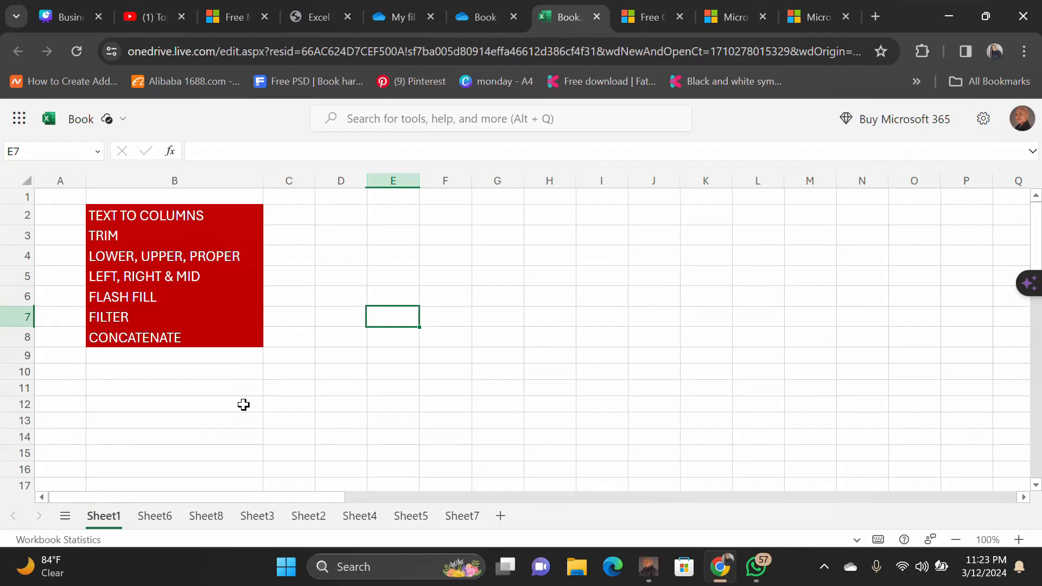
{"action": "left_click", "coordinate": [406, 513]}
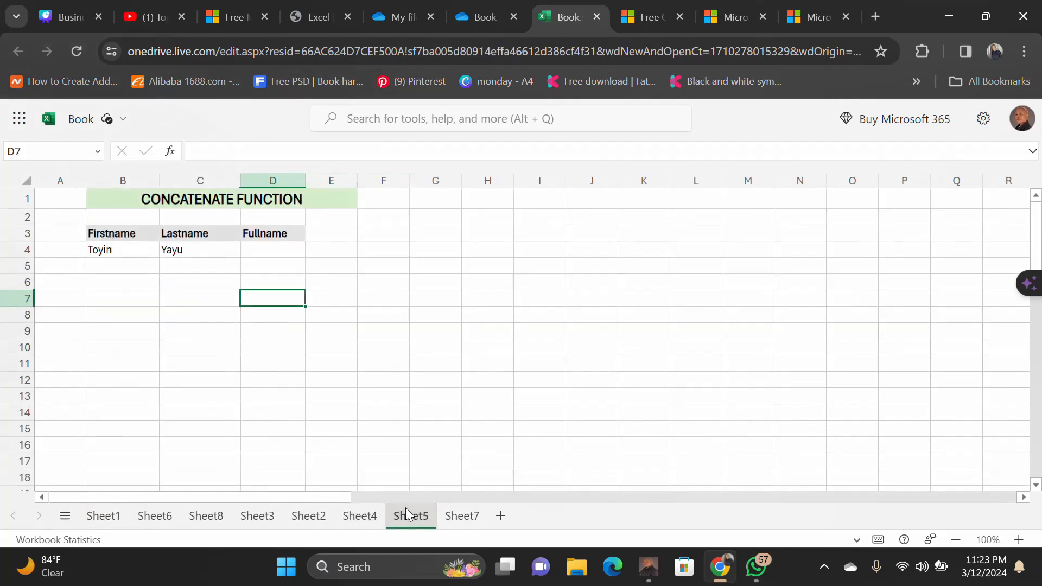
{"action": "left_click", "coordinate": [369, 513]}
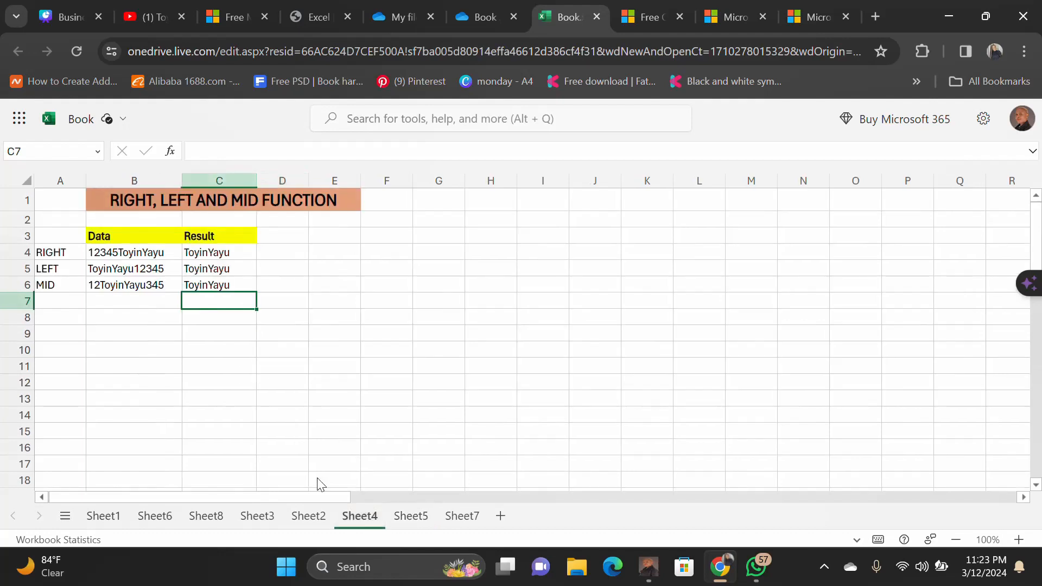
{"action": "left_click", "coordinate": [463, 526]}
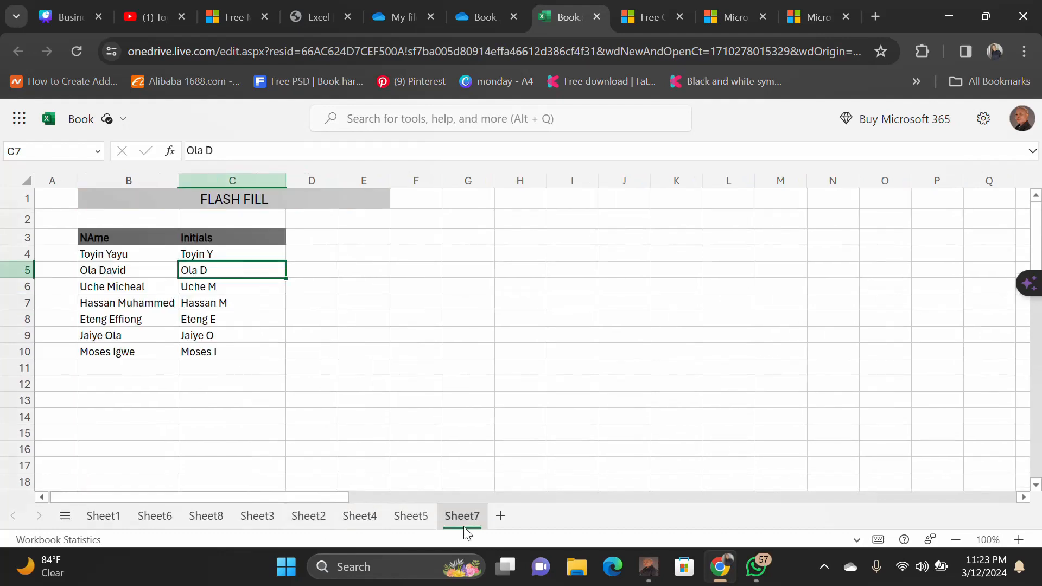
{"action": "left_click", "coordinate": [307, 515]}
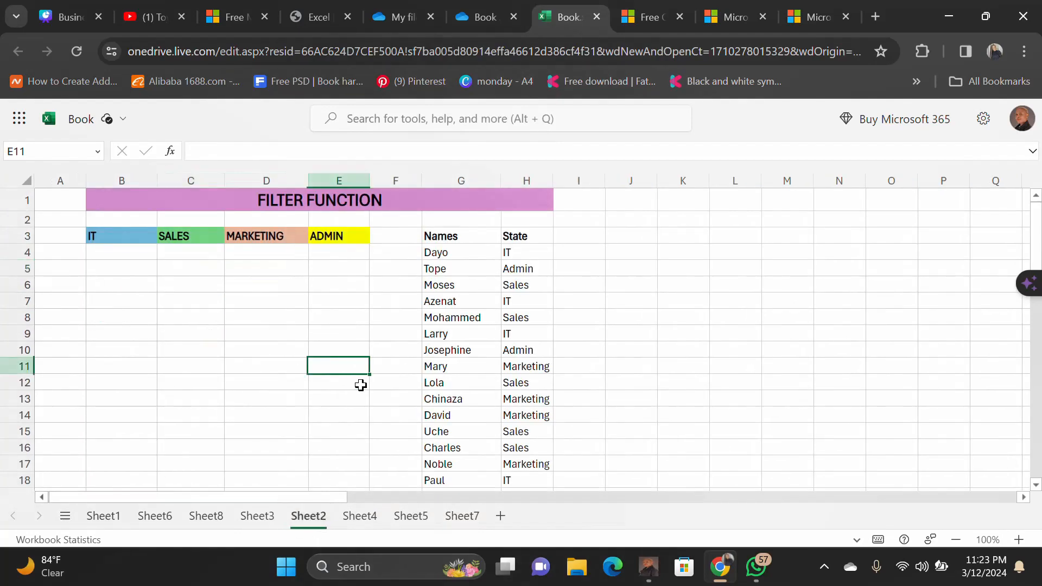
{"action": "scroll", "coordinate": [537, 349], "scroll_direction": "down", "scroll_amount": 1}
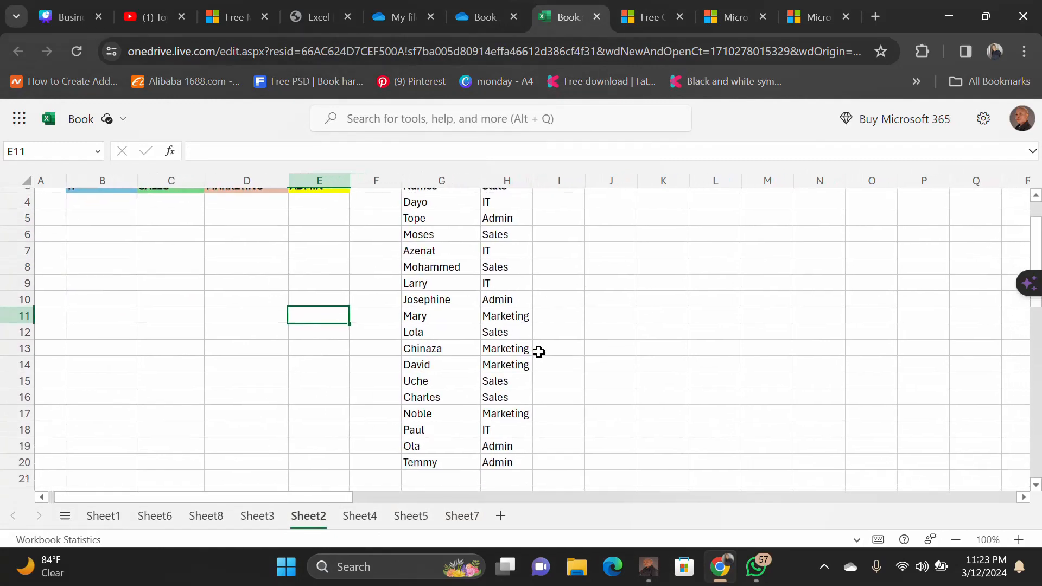
{"action": "scroll", "coordinate": [450, 302], "scroll_direction": "up", "scroll_amount": 1}
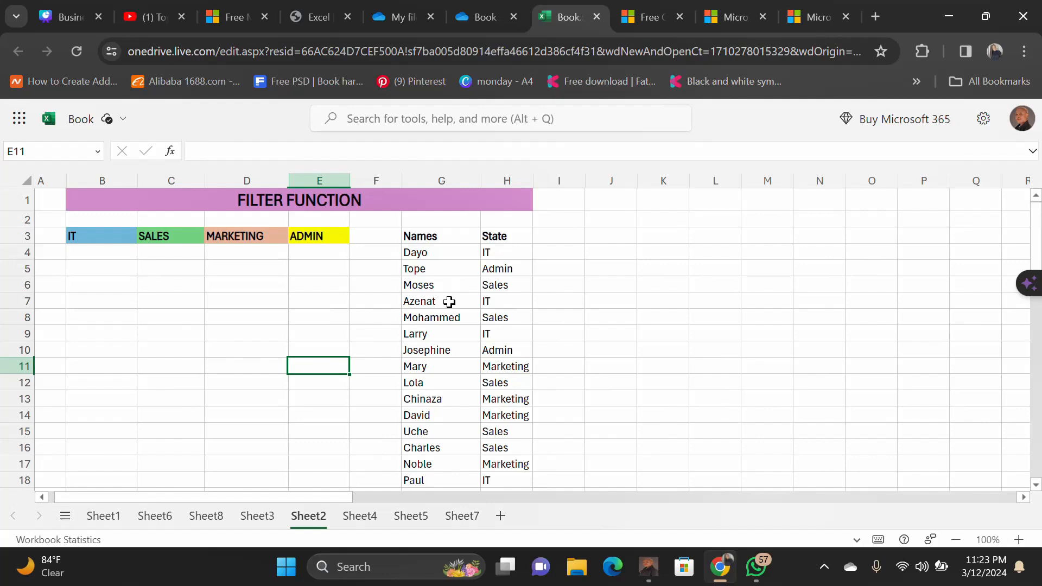
- Rename the State header in H3 to Department and widen column H to fit it
{"action": "double_click", "coordinate": [493, 237]}
{"action": "double_click", "coordinate": [498, 237]}
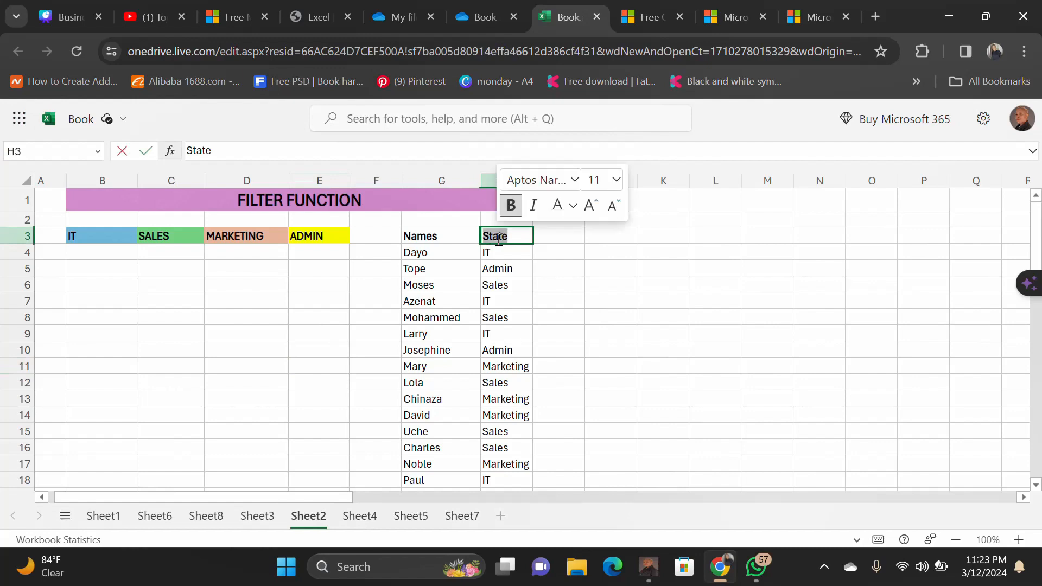
{"action": "type", "text": "Department"}
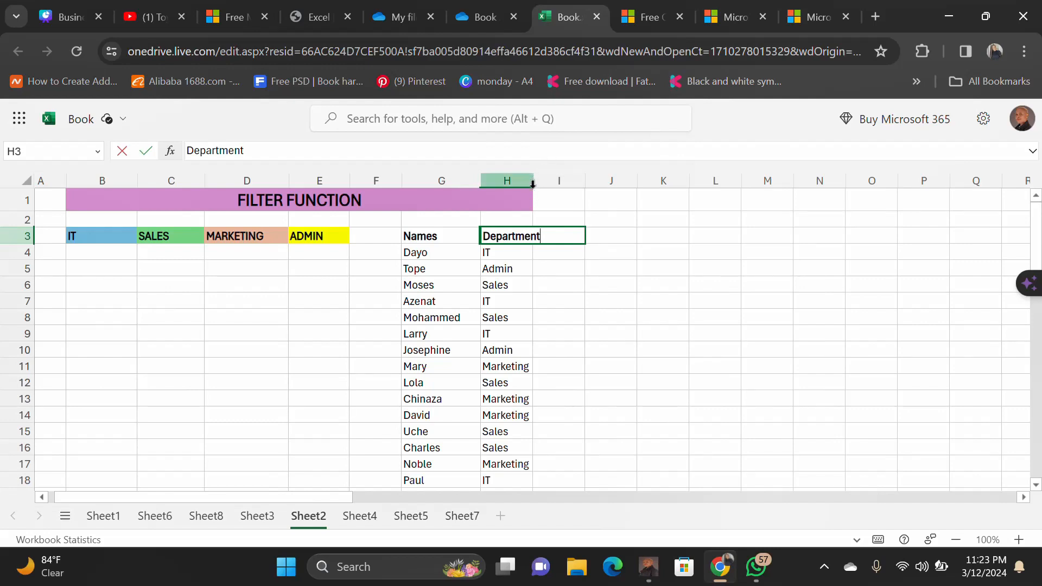
{"action": "left_click", "coordinate": [533, 200]}
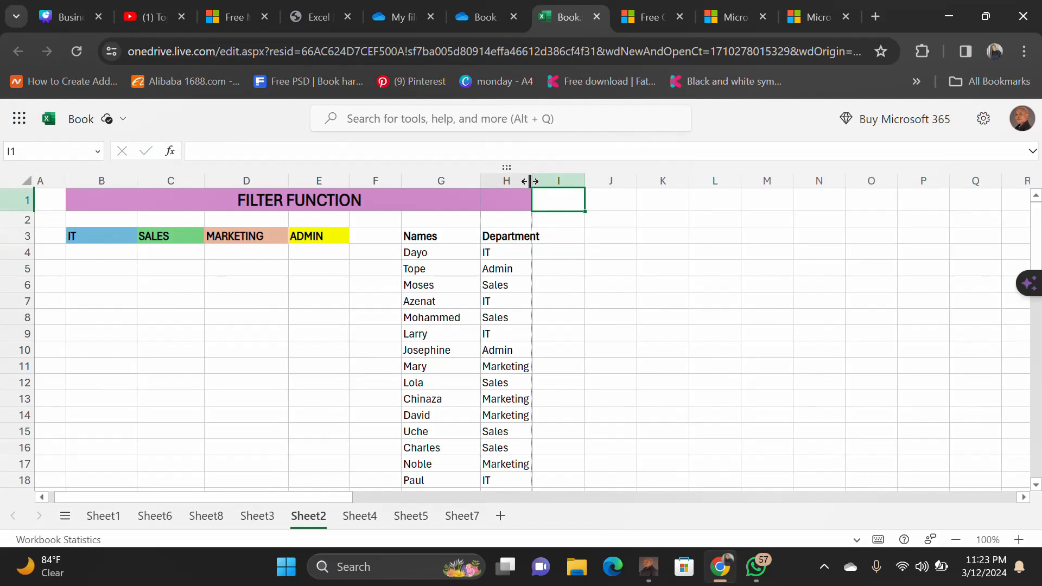
{"action": "left_click_drag", "start_coordinate": [531, 181], "coordinate": [572, 183]}
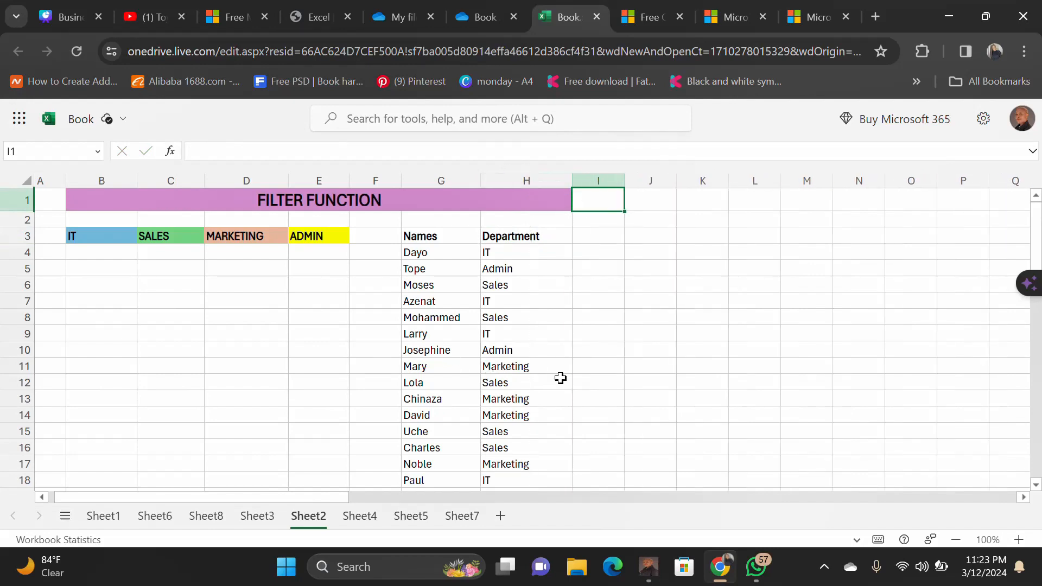
- Enter =FILTER(G4:G20,H4:H20=B3) in B4 to list the names belonging to the IT department
{"action": "scroll", "coordinate": [575, 381], "scroll_direction": "down", "scroll_amount": 2}
{"action": "scroll", "coordinate": [575, 380], "scroll_direction": "up", "scroll_amount": 2}
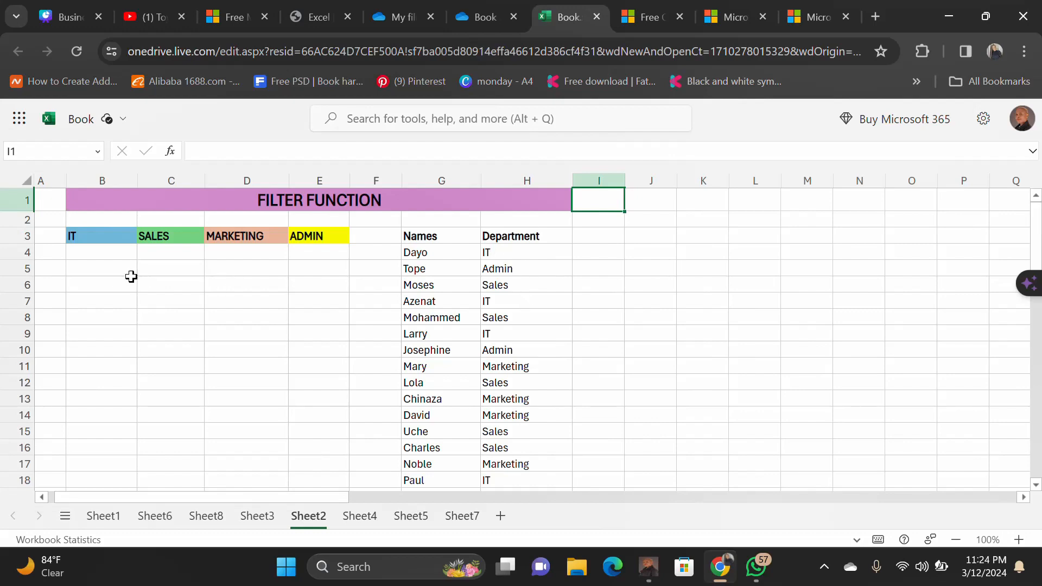
{"action": "double_click", "coordinate": [93, 252]}
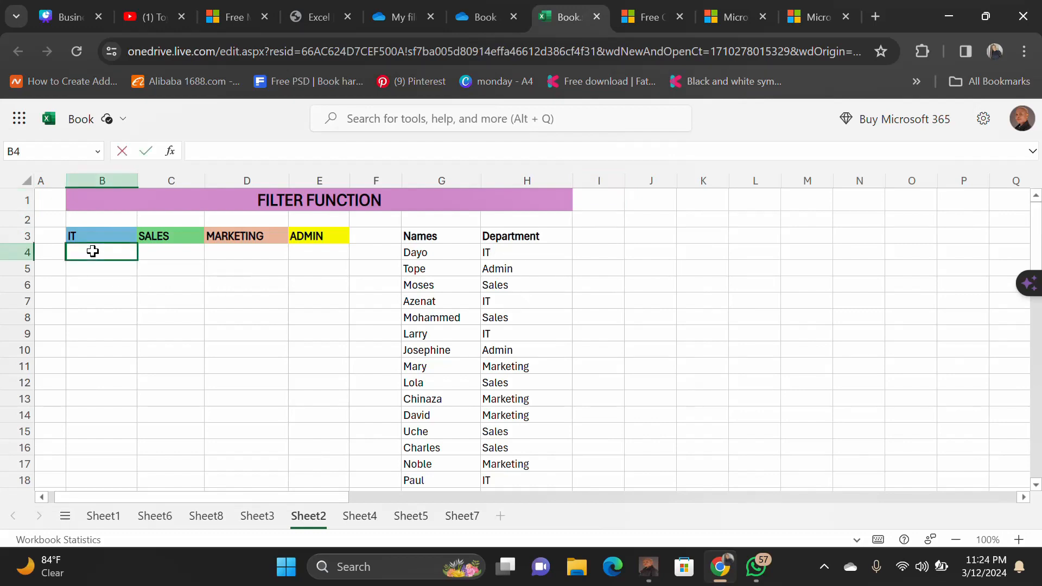
{"action": "type", "text": "=FILTE"}
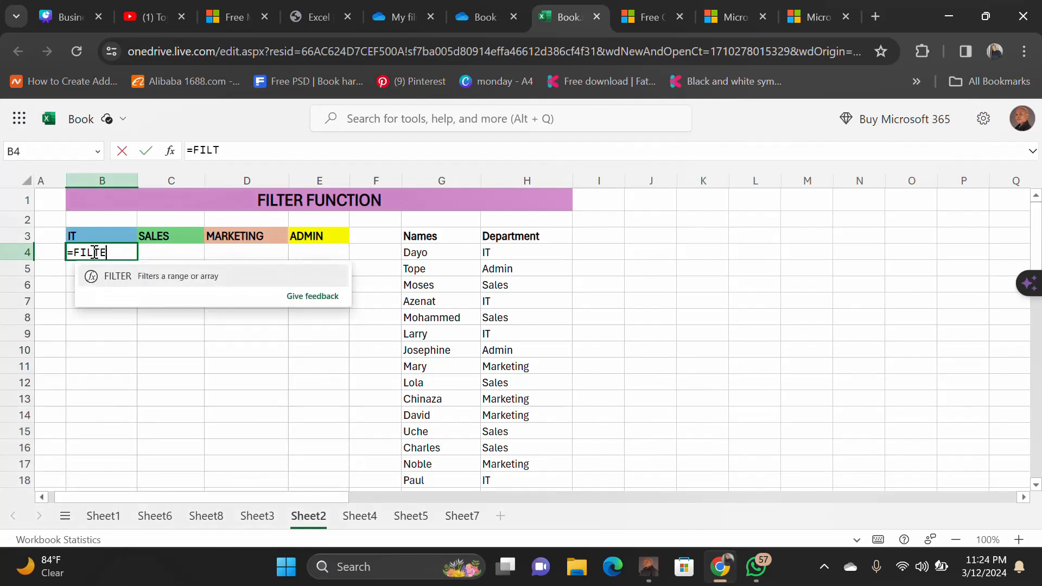
{"action": "type", "text": "R("}
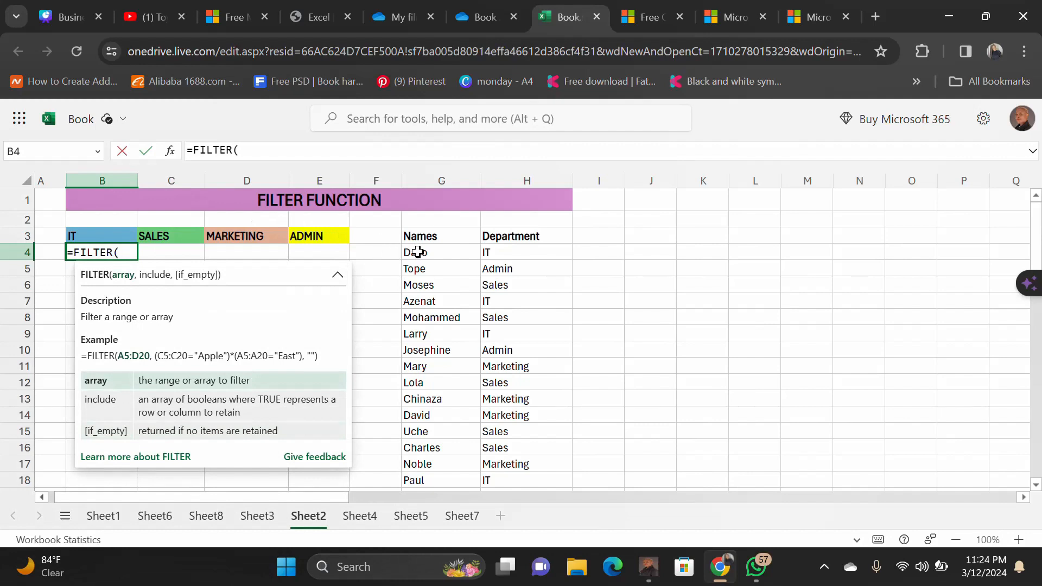
{"action": "left_click_drag", "start_coordinate": [408, 252], "coordinate": [439, 339]}
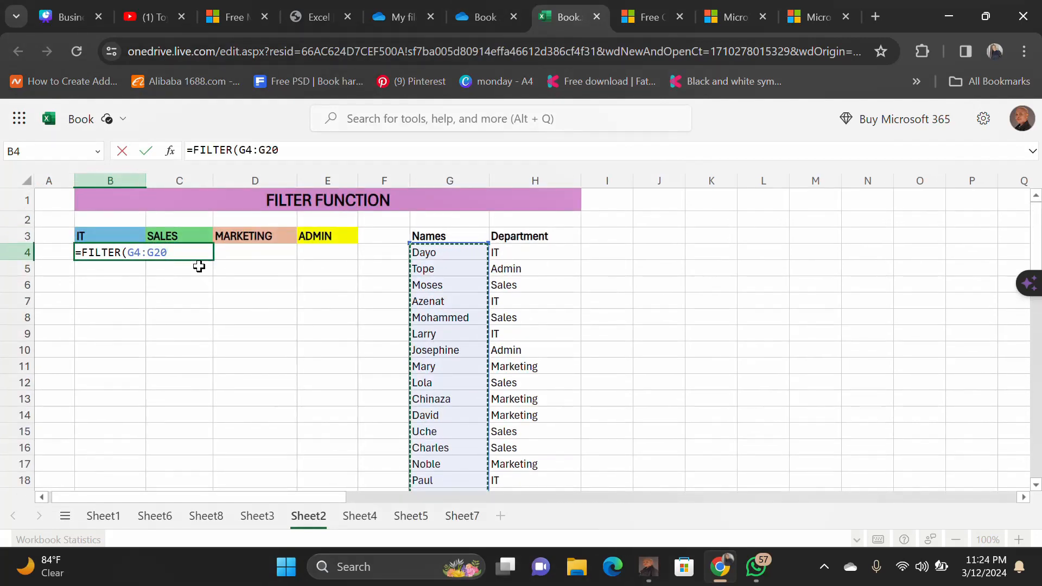
{"action": "type", "text": ","}
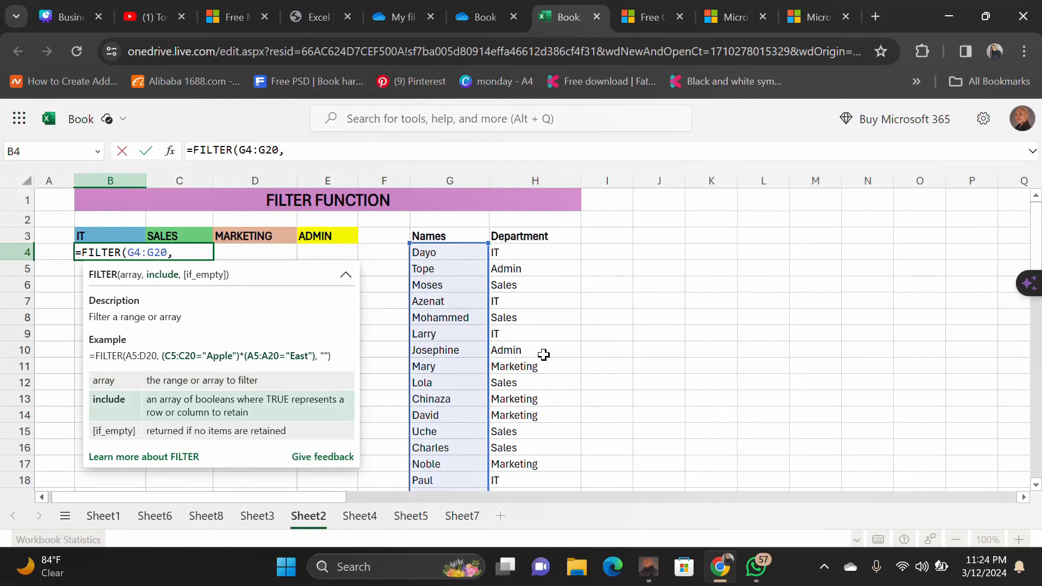
{"action": "left_click", "coordinate": [505, 255]}
{"action": "left_click_drag", "start_coordinate": [504, 255], "coordinate": [532, 383]}
{"action": "scroll", "coordinate": [268, 281], "scroll_direction": "up", "scroll_amount": 3}
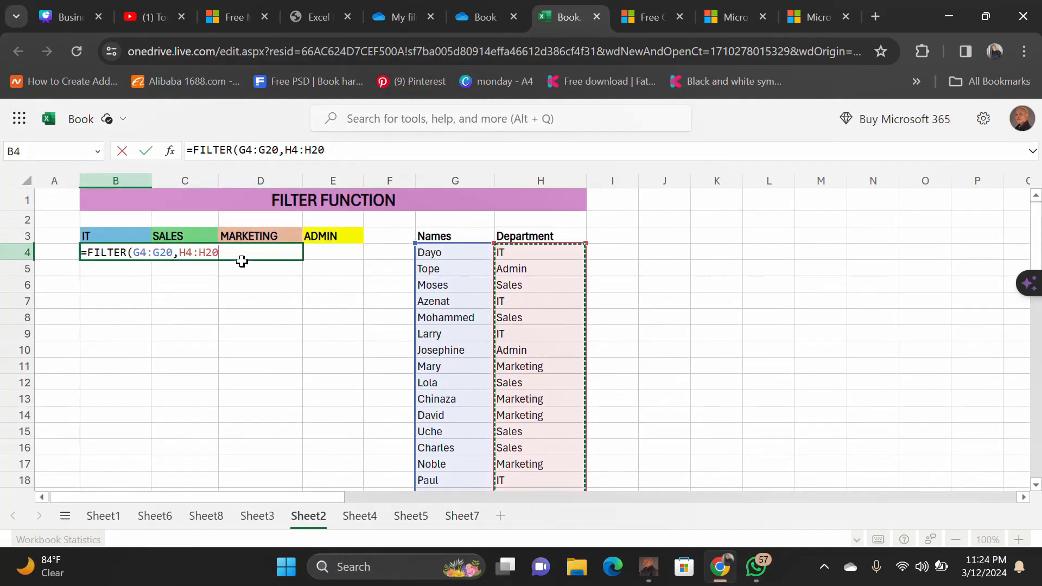
{"action": "type", "text": "="}
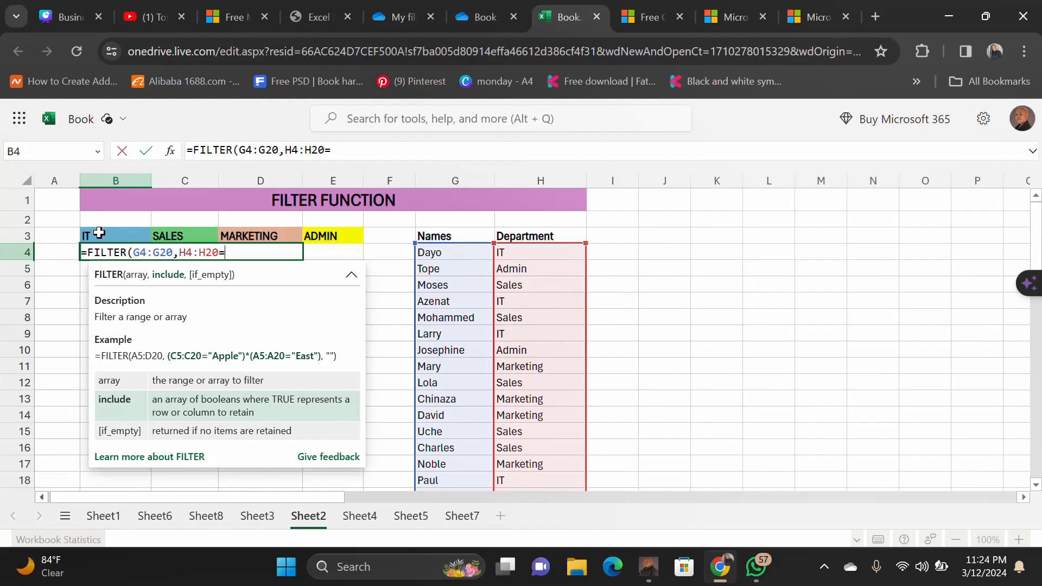
{"action": "left_click", "coordinate": [99, 232]}
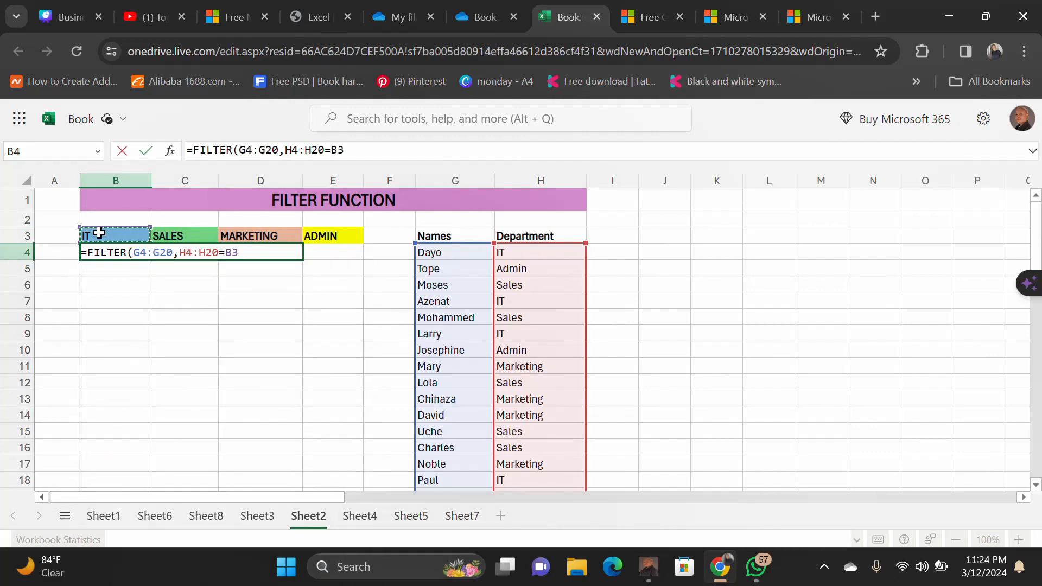
{"action": "type", "text": ")"}
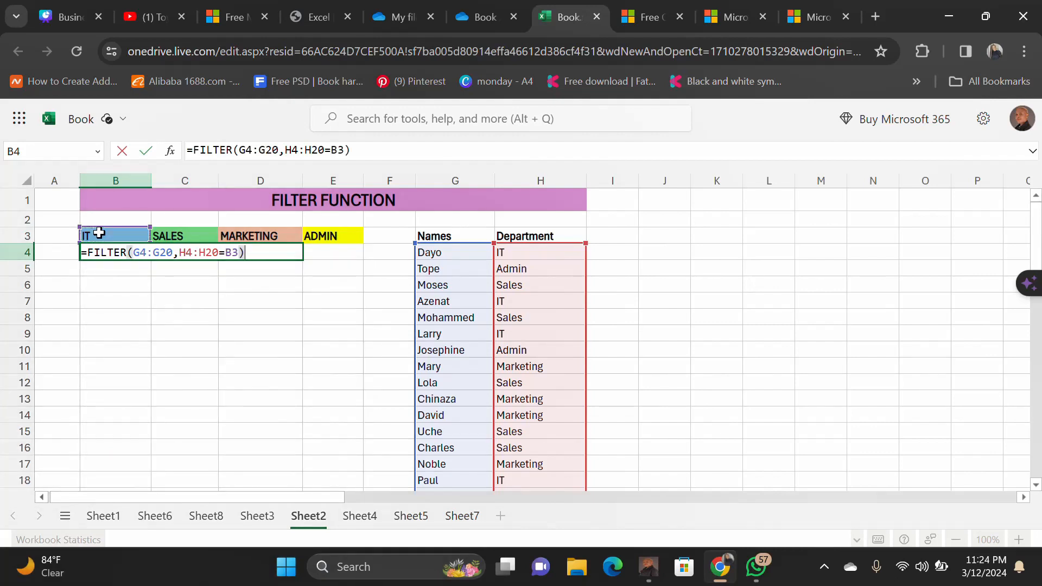
{"action": "key", "text": "Return"}
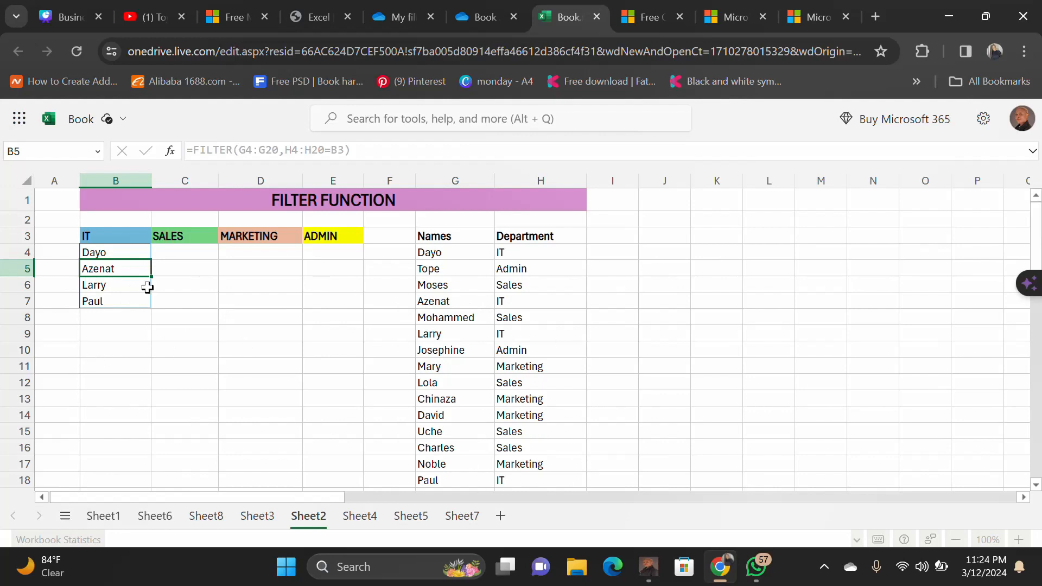
- Try filling the B4 formula across the SALES, MARKETING and ADMIN columns, undo the fill and clear the formula from B4
{"action": "left_click", "coordinate": [179, 280]}
{"action": "left_click", "coordinate": [123, 259]}
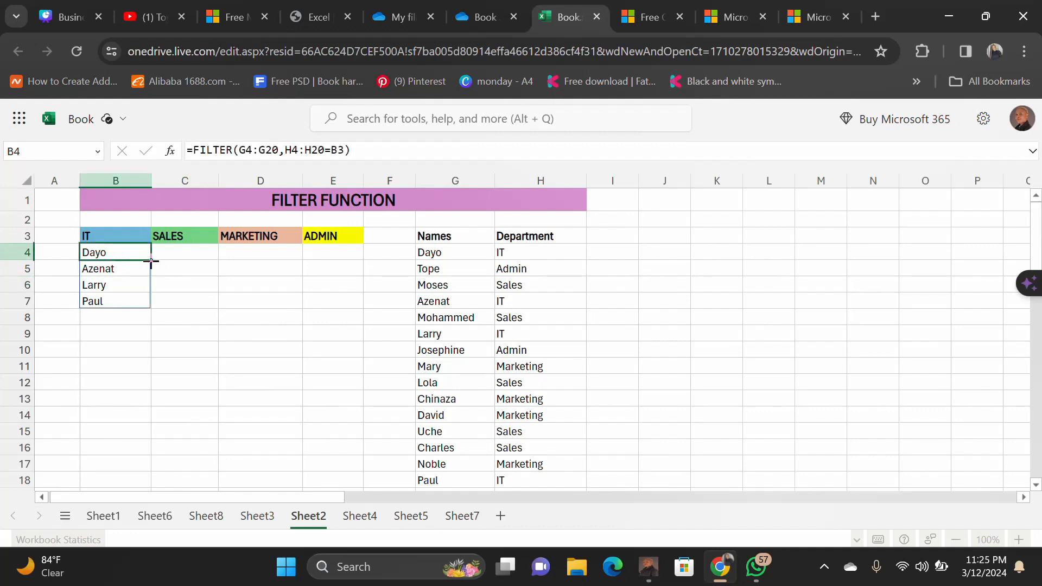
{"action": "left_click_drag", "start_coordinate": [150, 262], "coordinate": [345, 252]}
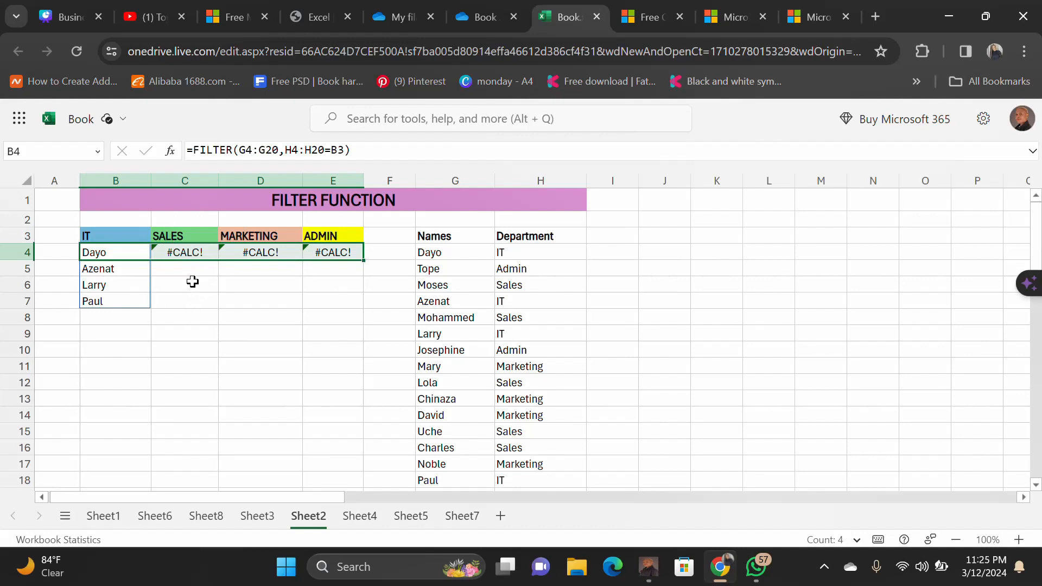
{"action": "key", "text": "ctrl+z"}
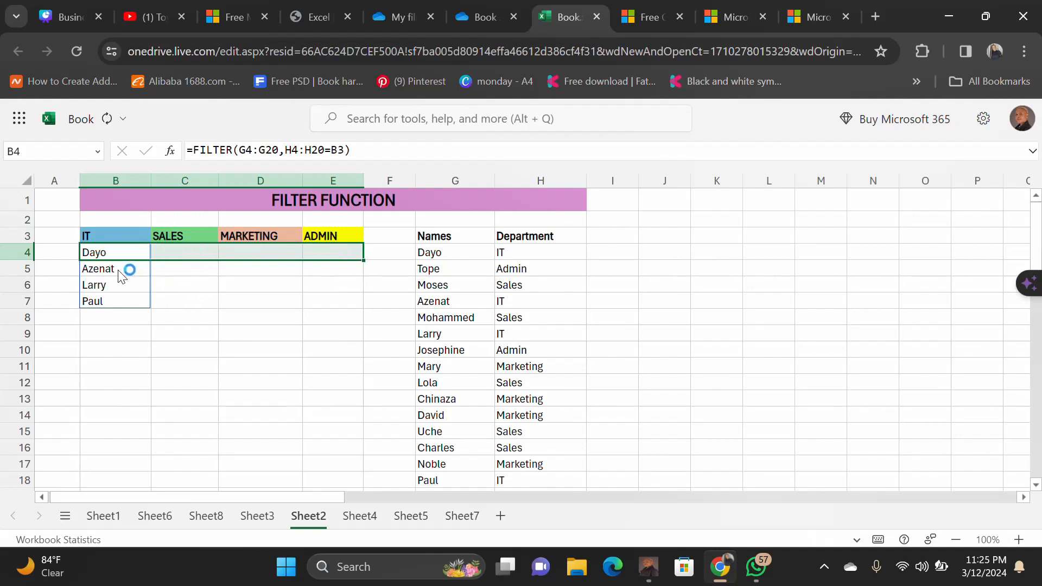
{"action": "key", "text": "Delete"}
- Start a FILTER formula in B4 with the names range as the absolute reference $G$4:$G$20
{"action": "left_click", "coordinate": [118, 254]}
{"action": "double_click", "coordinate": [118, 253]}
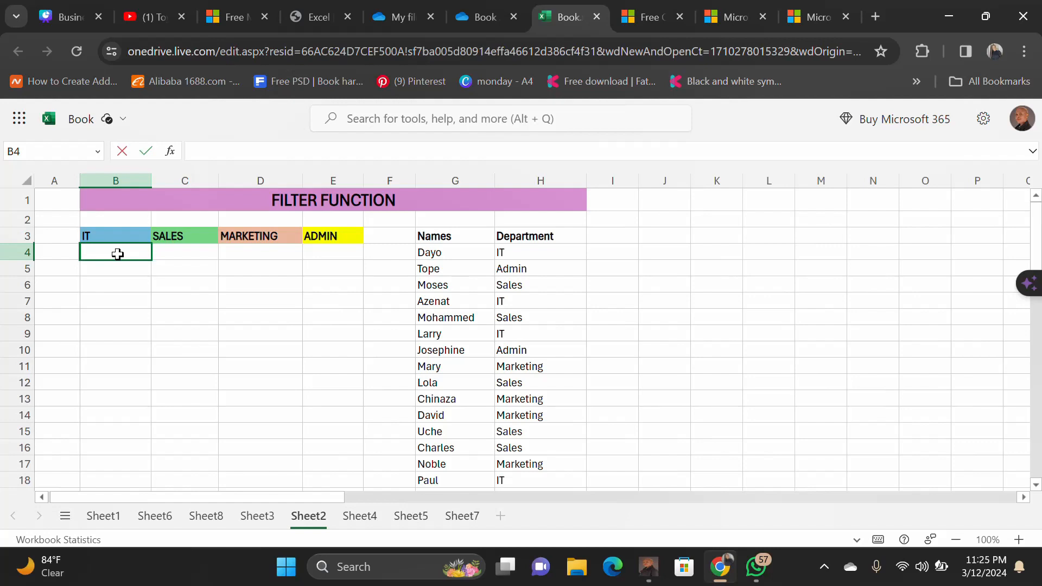
{"action": "type", "text": "=FI"}
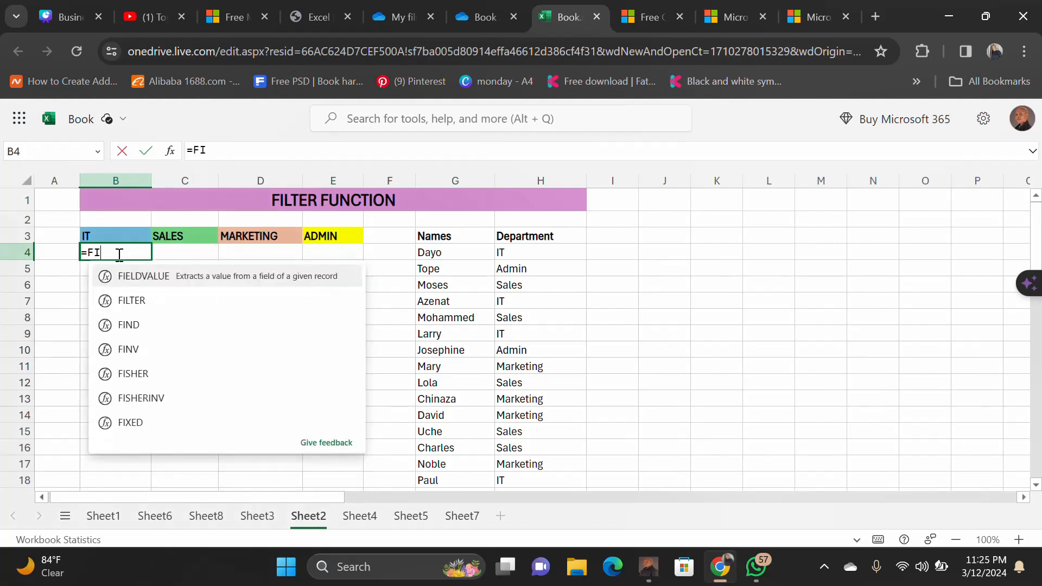
{"action": "type", "text": "LTER"}
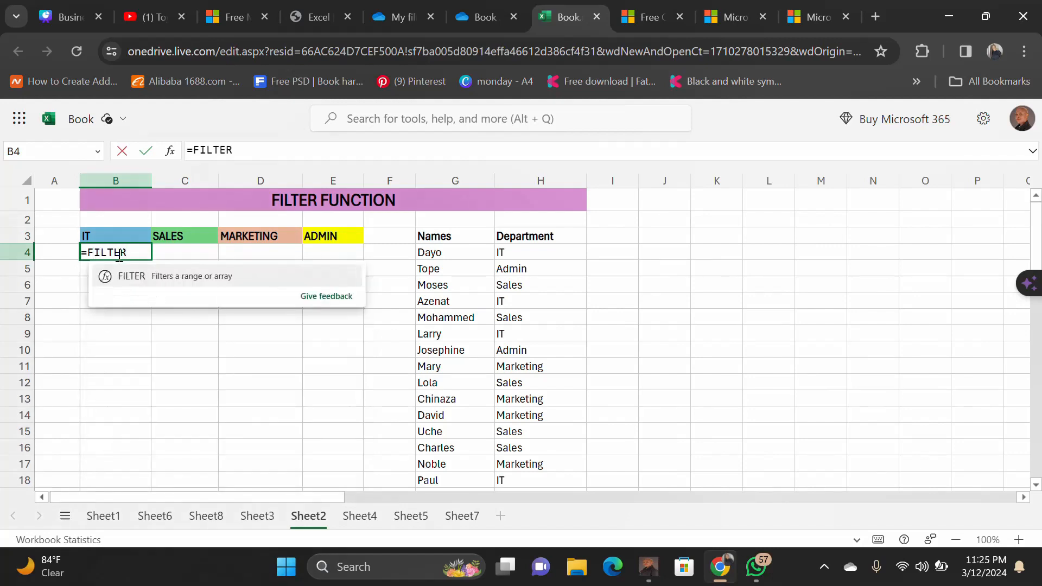
{"action": "type", "text": "("}
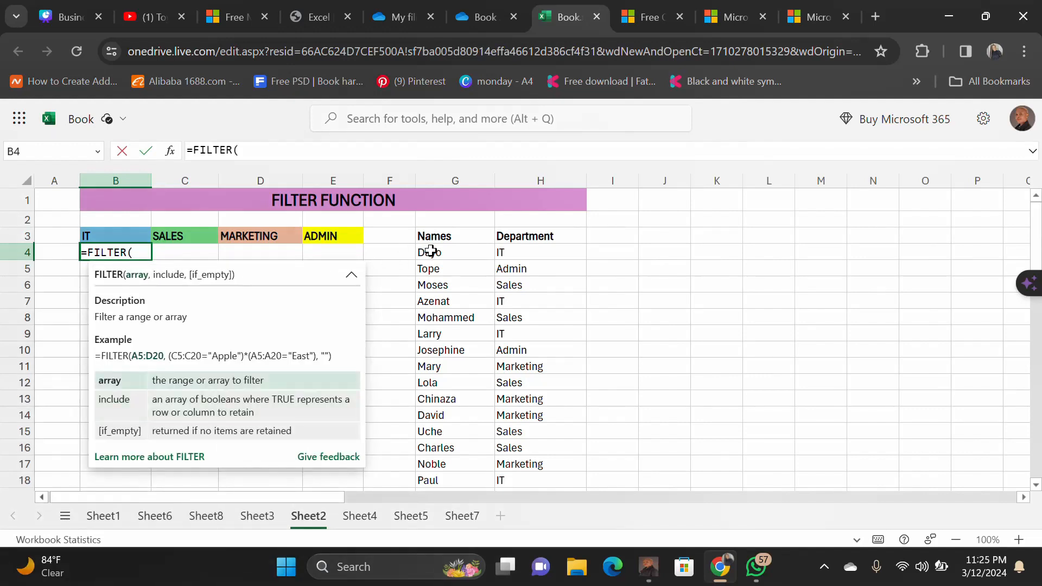
{"action": "left_click_drag", "start_coordinate": [427, 251], "coordinate": [454, 368]}
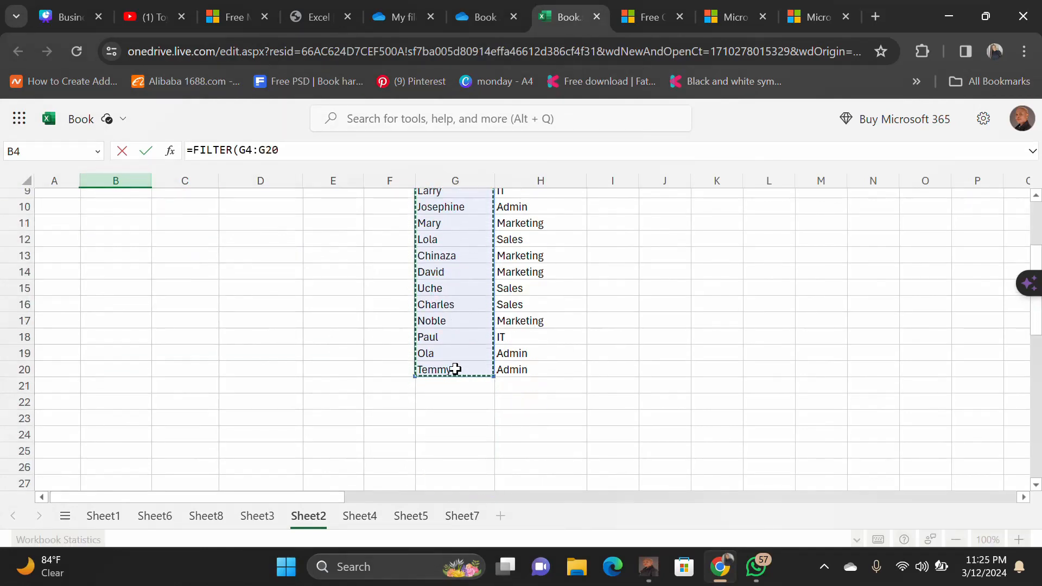
{"action": "scroll", "coordinate": [227, 316], "scroll_direction": "up", "scroll_amount": 3}
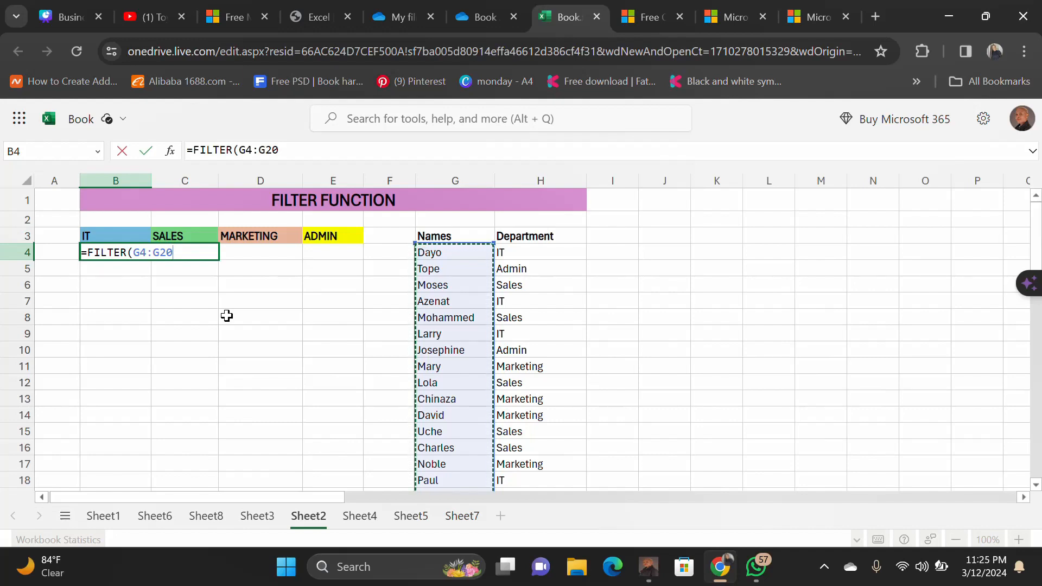
{"action": "key", "text": "XF86MonBrightnessUp"}
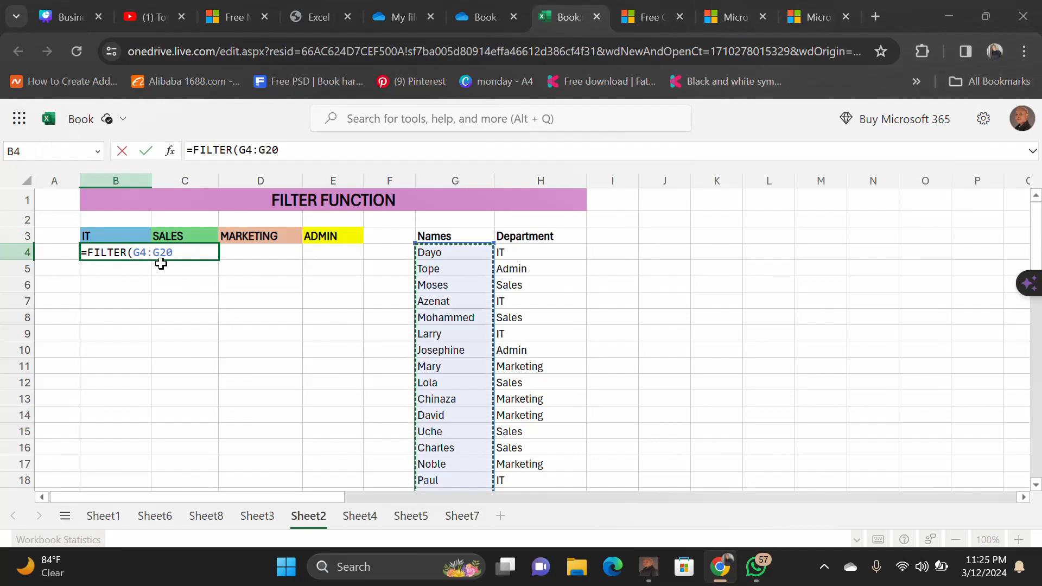
{"action": "key", "text": "F4"}
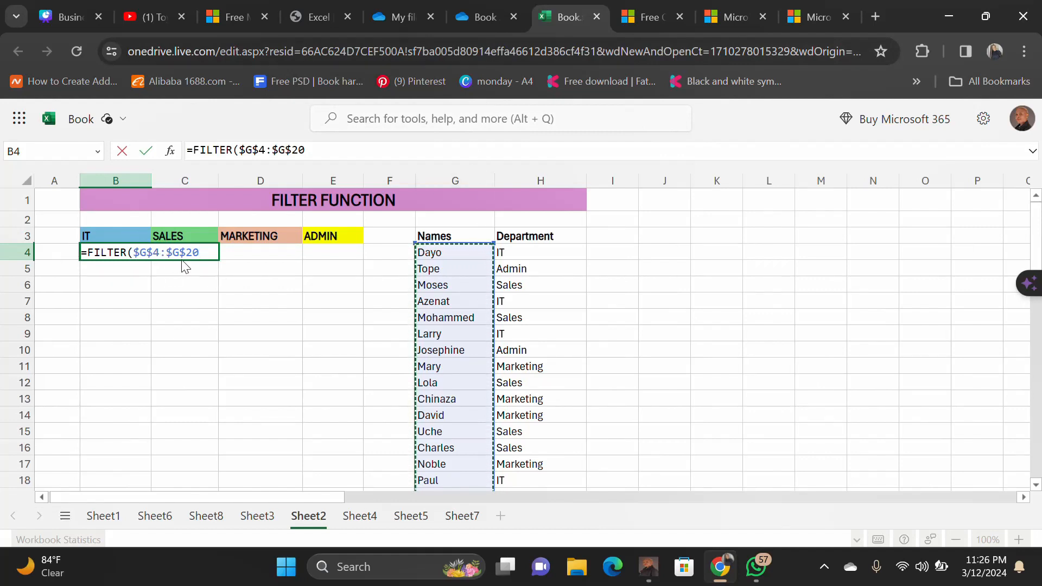
{"action": "scroll", "coordinate": [455, 400], "scroll_direction": "down", "scroll_amount": 3}
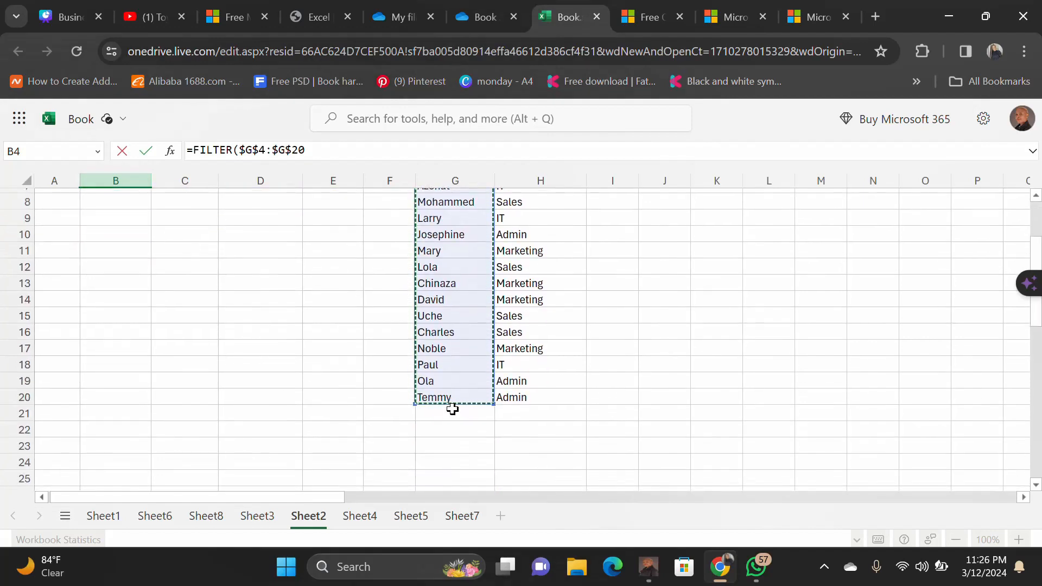
{"action": "scroll", "coordinate": [163, 368], "scroll_direction": "up", "scroll_amount": 3}
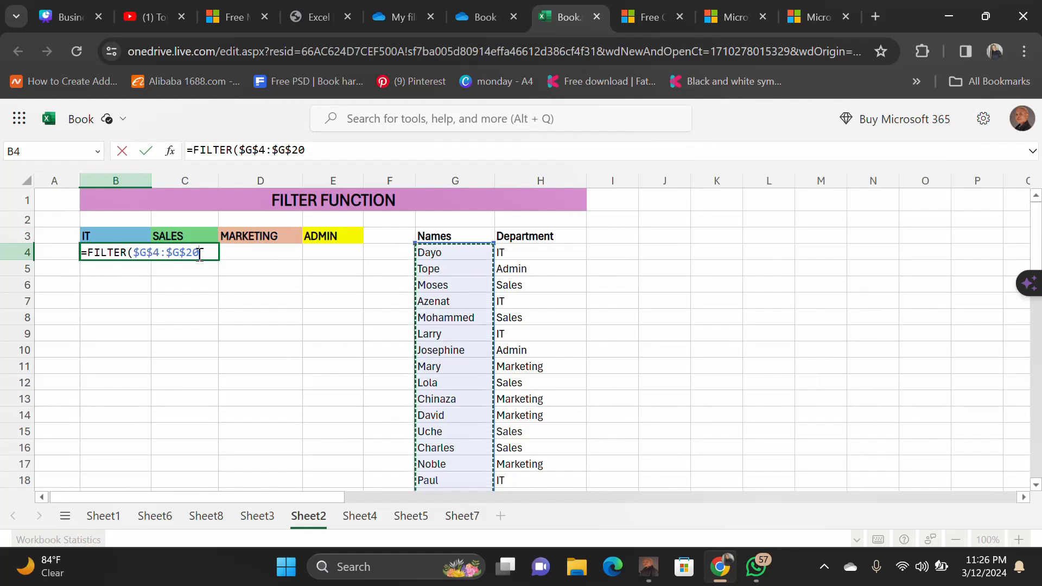
{"action": "type", "text": ","}
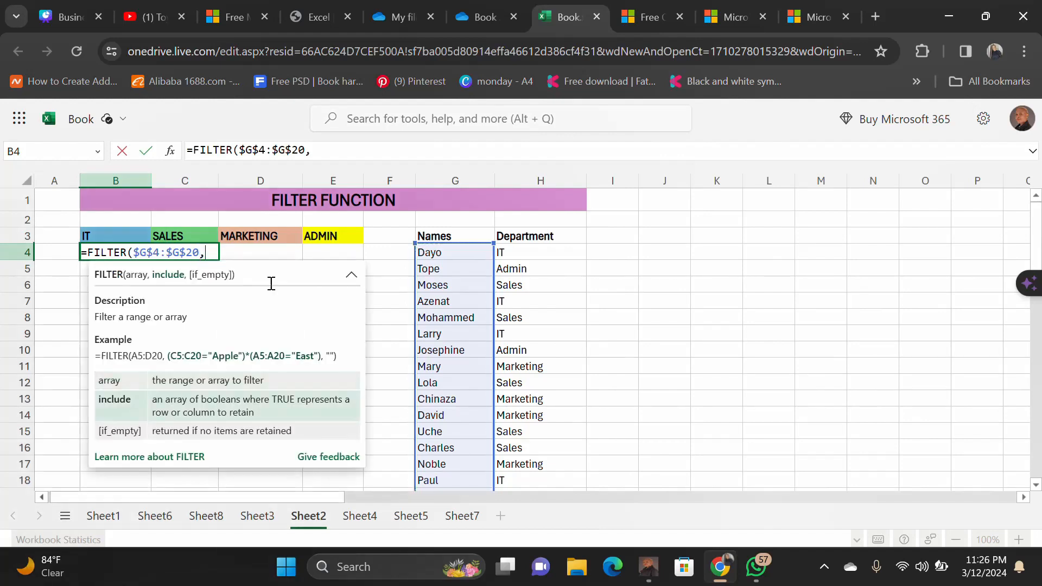
- Complete the B4 formula with the condition $H$4:$H$20=B3 and fill it across the SALES, MARKETING and ADMIN columns to E4
{"action": "left_click_drag", "start_coordinate": [548, 252], "coordinate": [520, 356]}
{"action": "scroll", "coordinate": [309, 329], "scroll_direction": "up", "scroll_amount": 3}
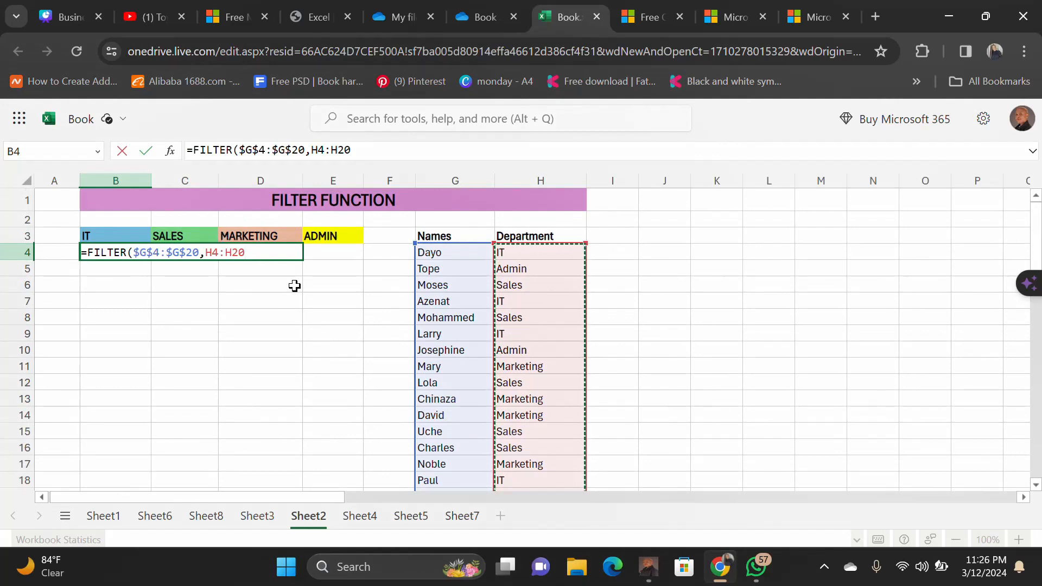
{"action": "key", "text": "F4"}
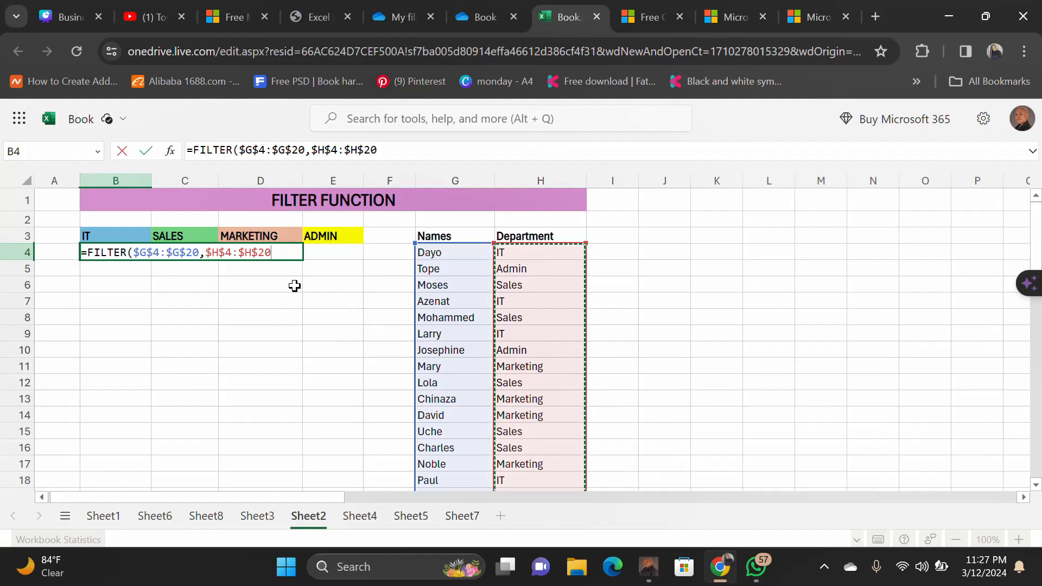
{"action": "type", "text": "="}
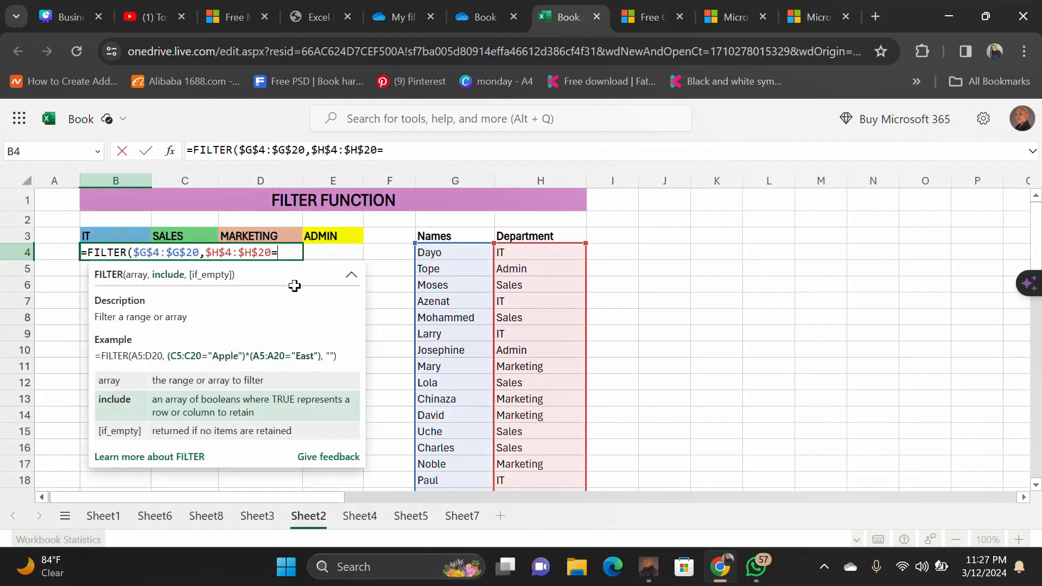
{"action": "left_click", "coordinate": [100, 235]}
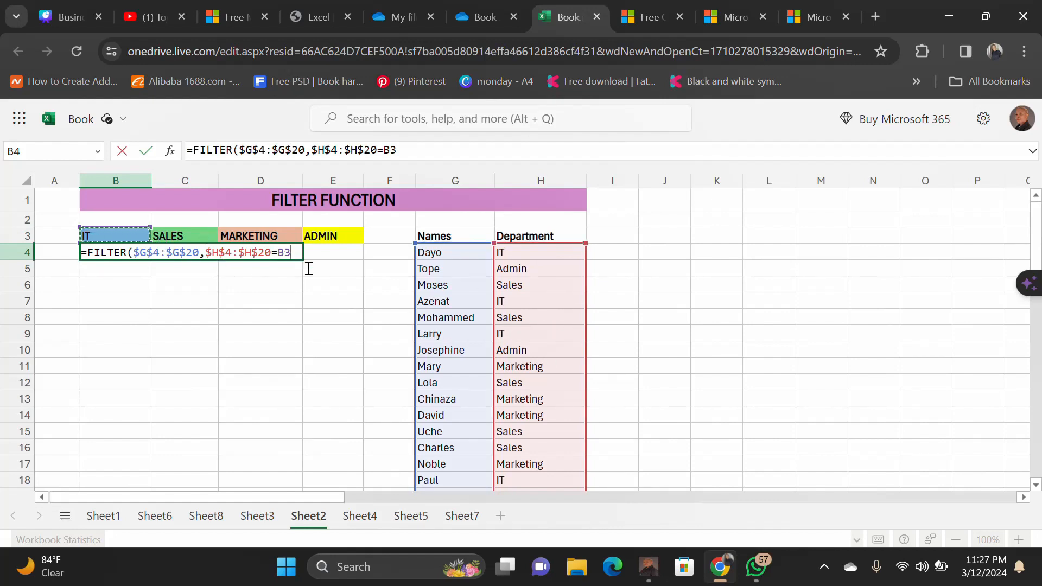
{"action": "type", "text": ")"}
{"action": "key", "text": "Return"}
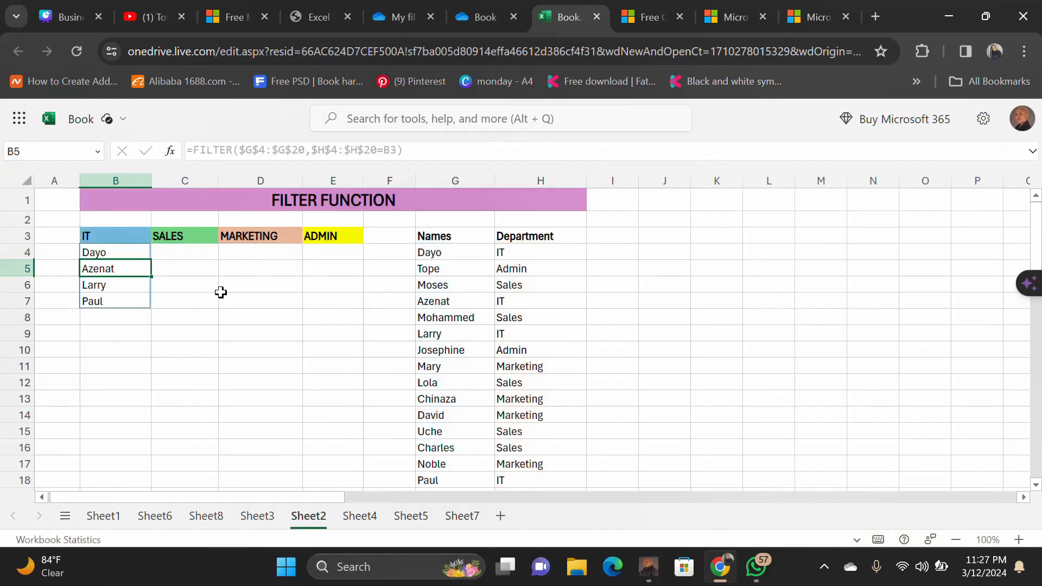
{"action": "left_click", "coordinate": [118, 255]}
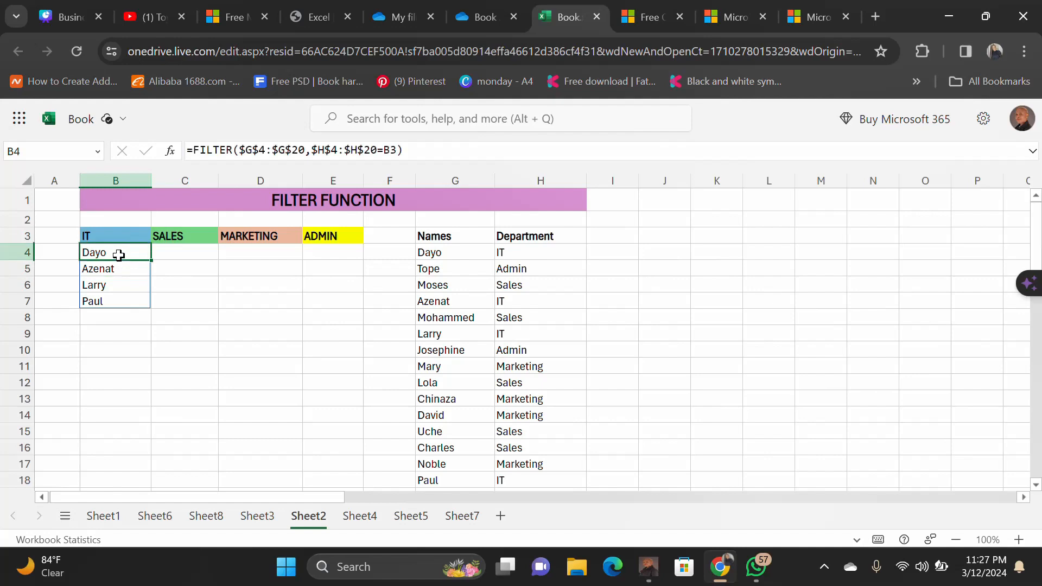
{"action": "left_click_drag", "start_coordinate": [150, 260], "coordinate": [316, 262]}
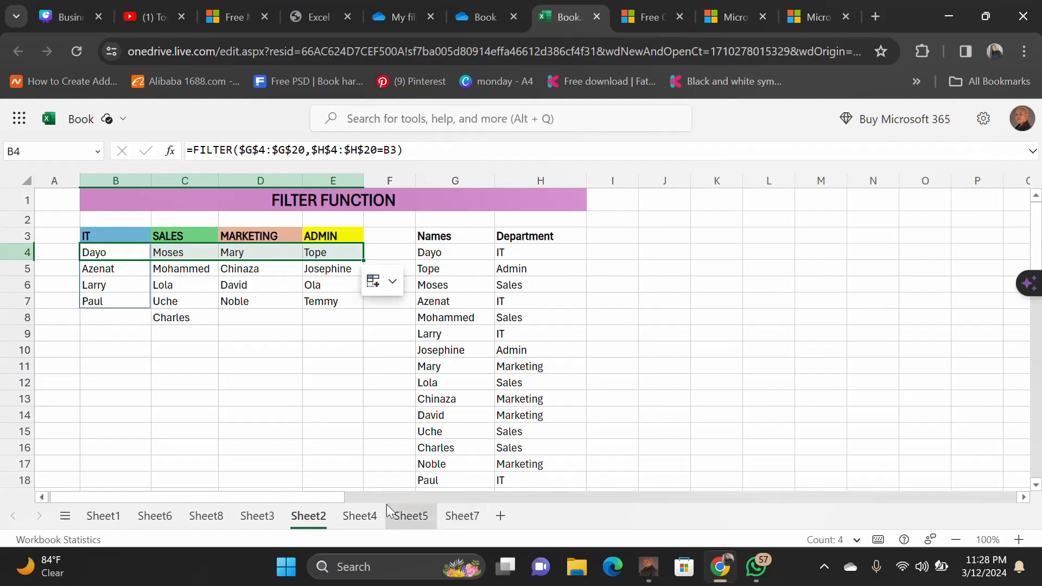
- Check the function list on Sheet1 and find the sheet holding the CONCATENATE FUNCTION table, Sheet5
{"action": "left_click", "coordinate": [101, 516]}
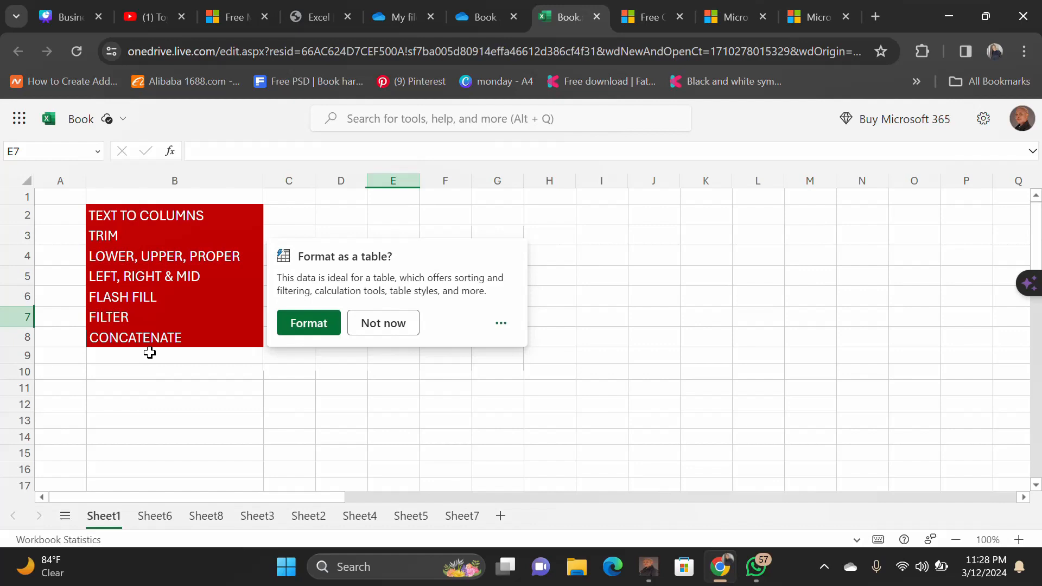
{"action": "left_click", "coordinate": [448, 516]}
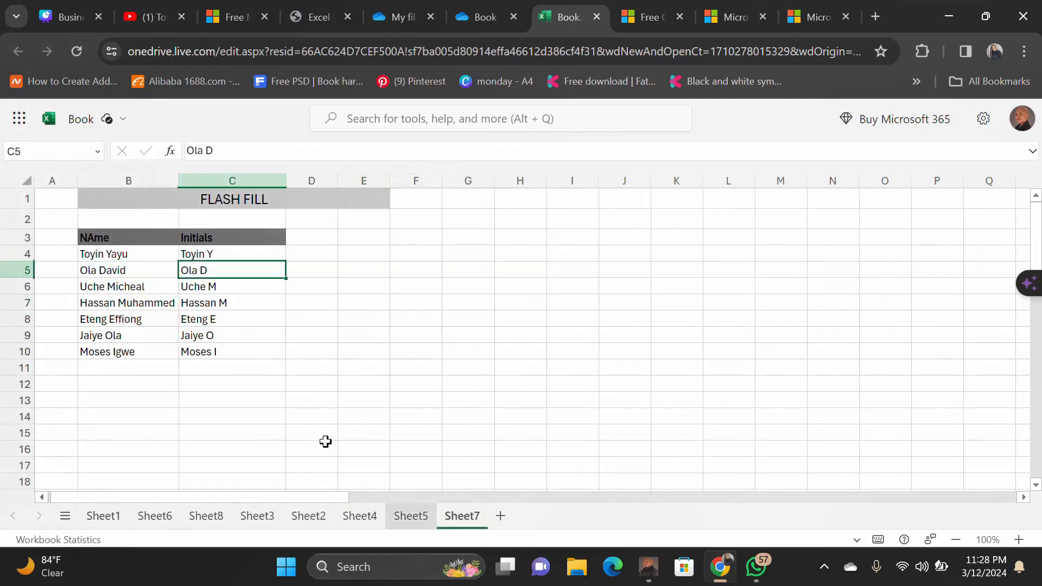
{"action": "left_click", "coordinate": [405, 522]}
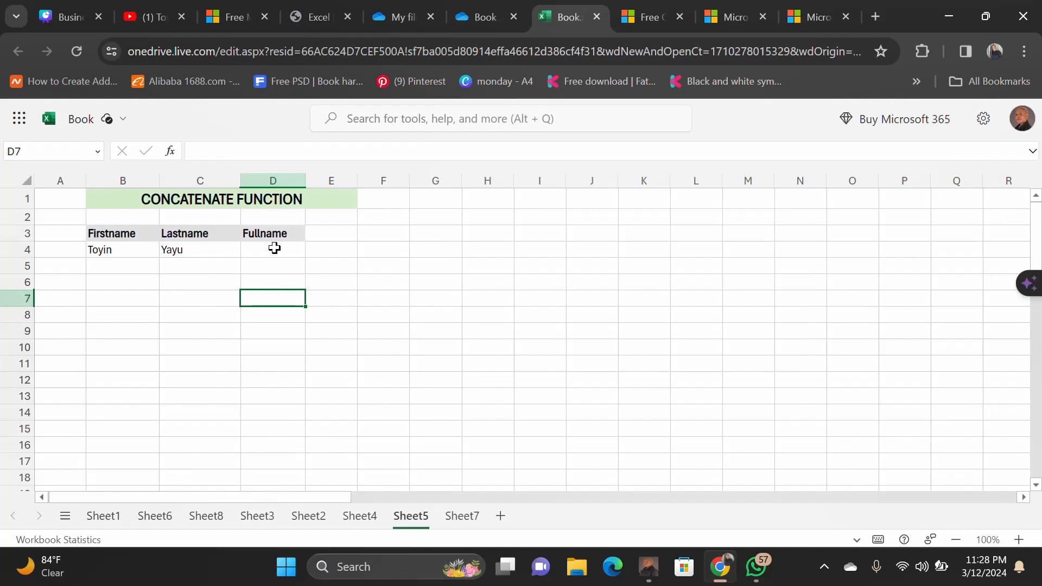
- Enter =CONCAT(B4,C4) in D4 to join the first name and last name under Fullname
{"action": "double_click", "coordinate": [253, 250]}
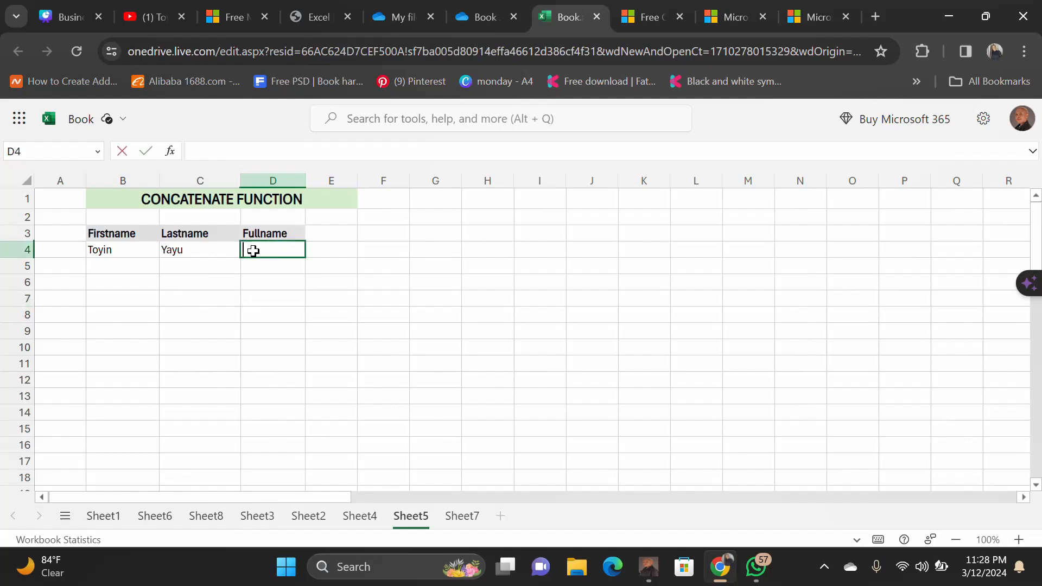
{"action": "type", "text": "=CON"}
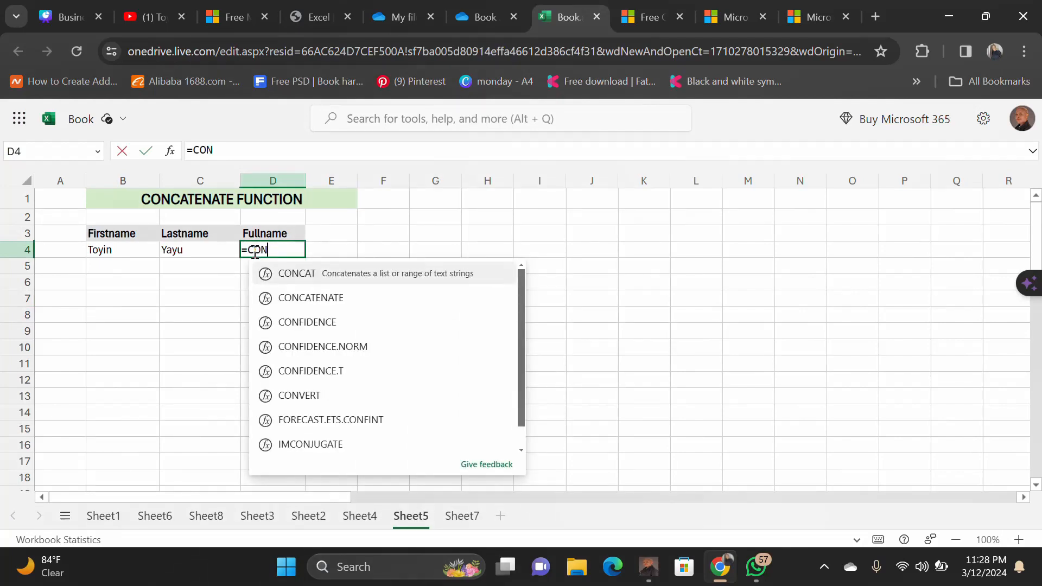
{"action": "double_click", "coordinate": [314, 283]}
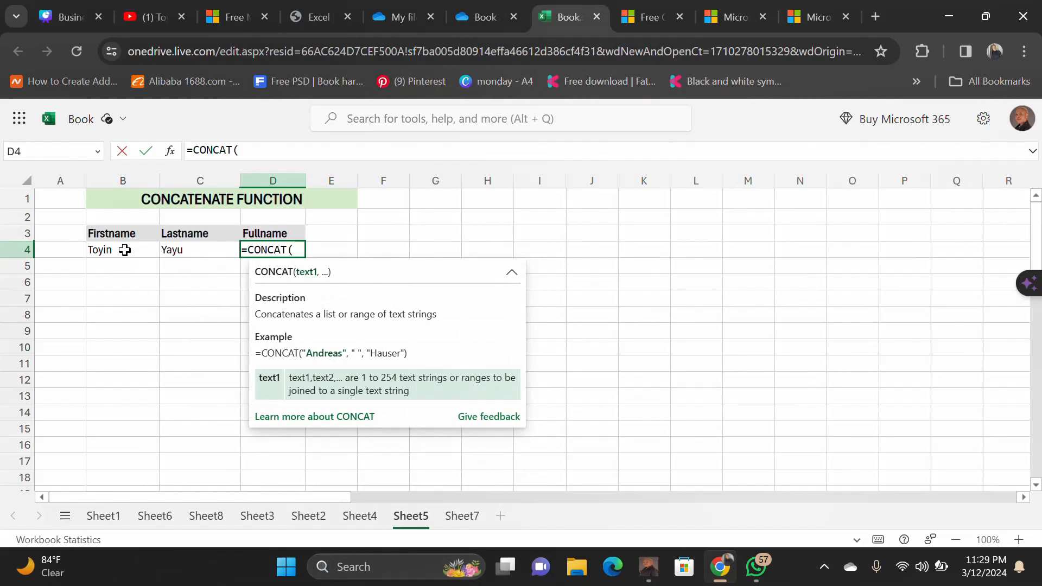
{"action": "left_click", "coordinate": [124, 250]}
{"action": "type", "text": ","}
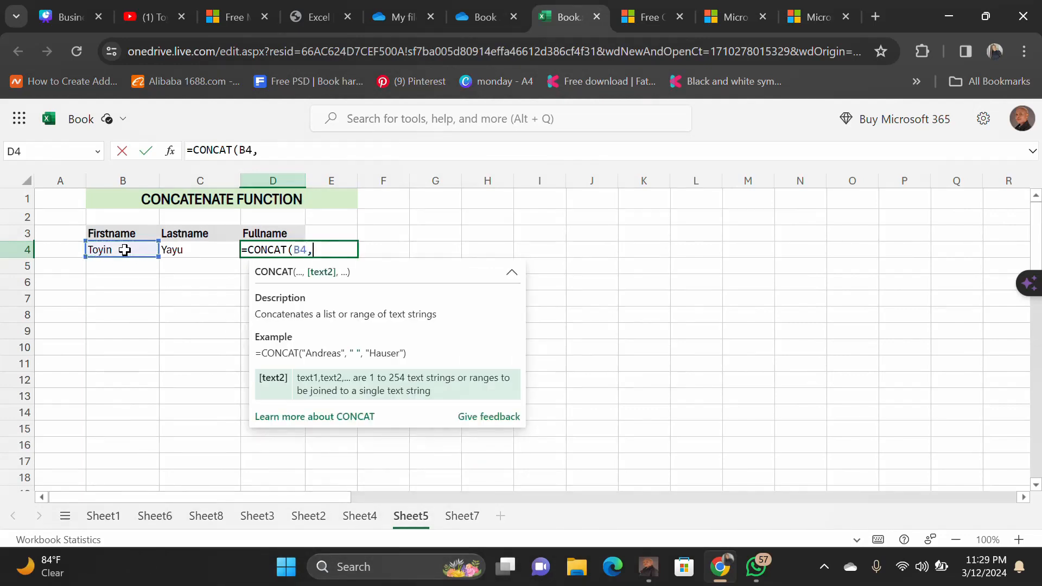
{"action": "left_click", "coordinate": [183, 252]}
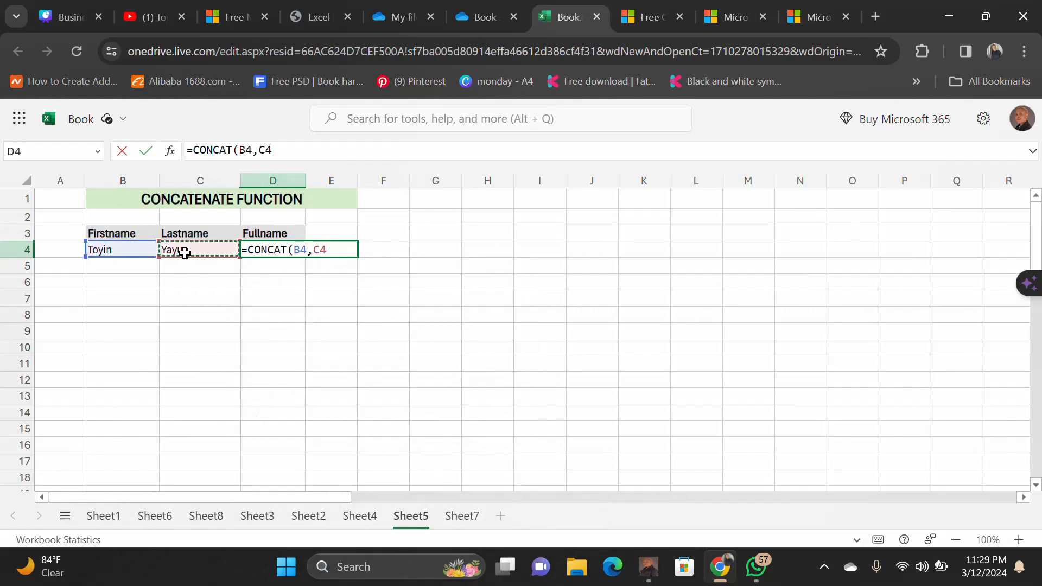
{"action": "type", "text": ")"}
{"action": "key", "text": "Return"}
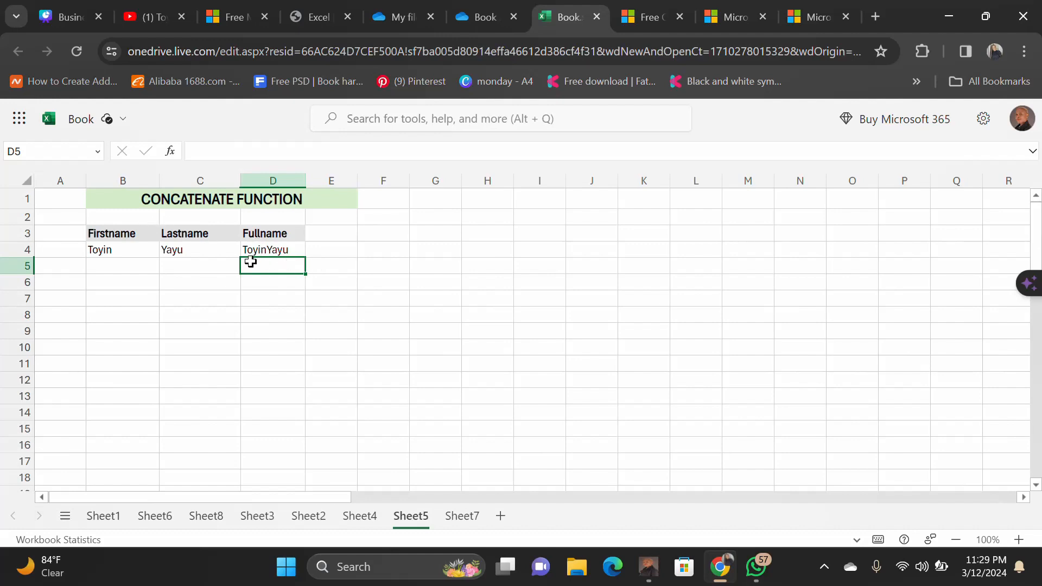
- Enter =CONCAT(B4, " ",C4) in E4 to join the names with a space between them, and return to the function list on Sheet1
{"action": "left_click", "coordinate": [325, 254]}
{"action": "double_click", "coordinate": [326, 254]}
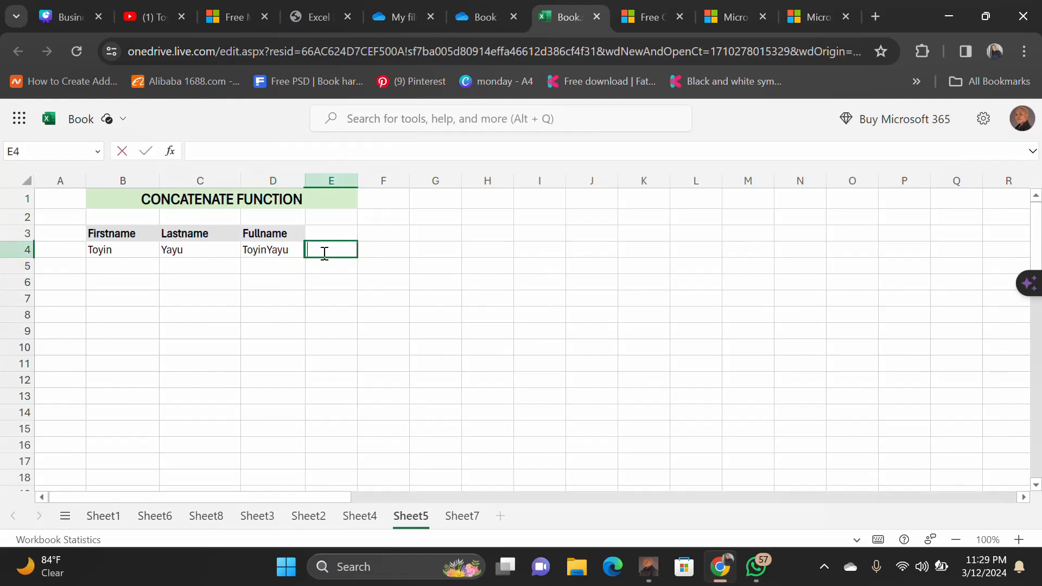
{"action": "type", "text": "=CONCAR"}
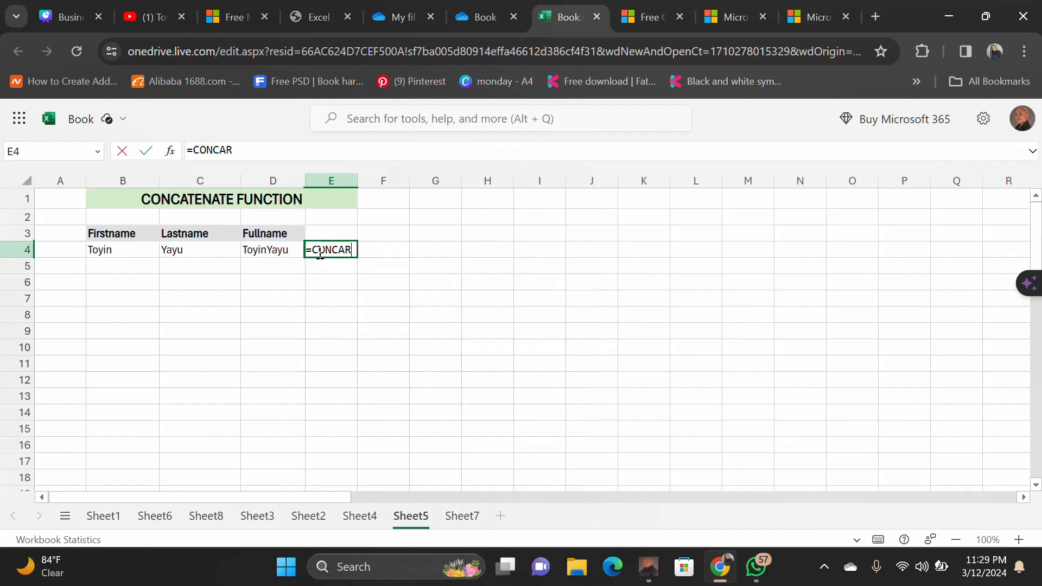
{"action": "key", "text": "BackSpace"}
{"action": "type", "text": "T "}
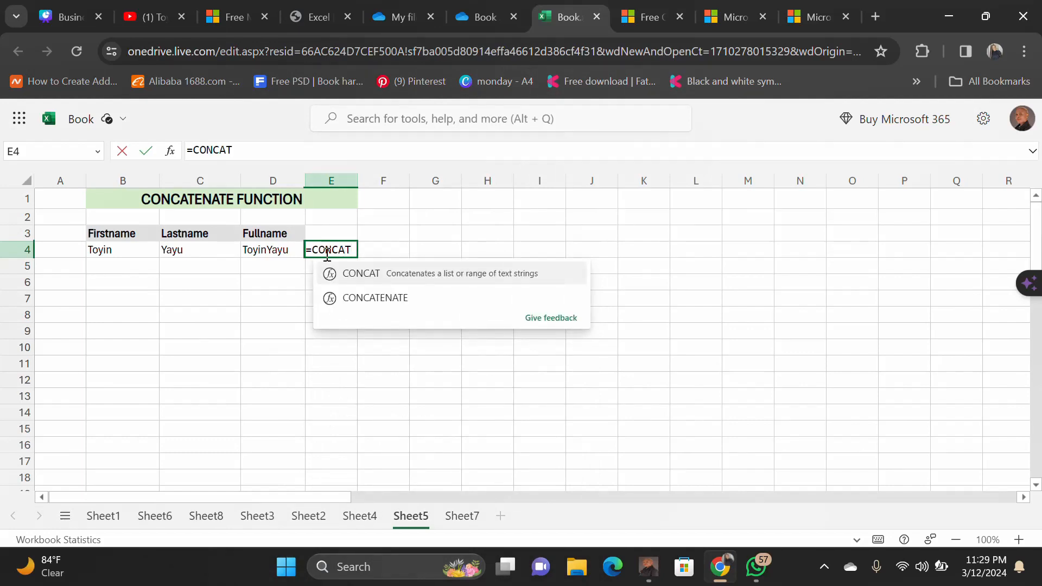
{"action": "type", "text": "("}
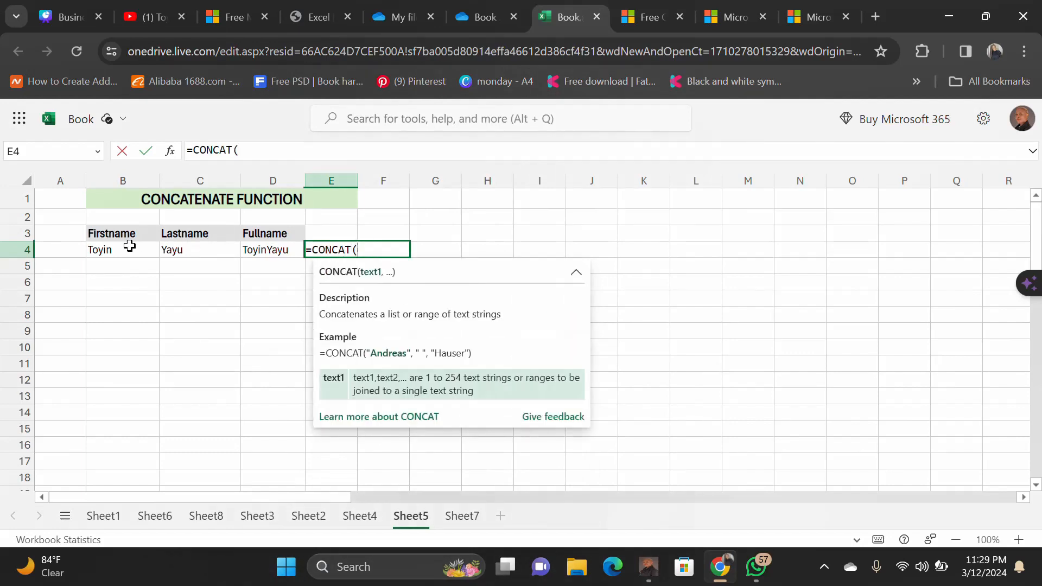
{"action": "left_click", "coordinate": [129, 247]}
{"action": "type", "text": ", "}
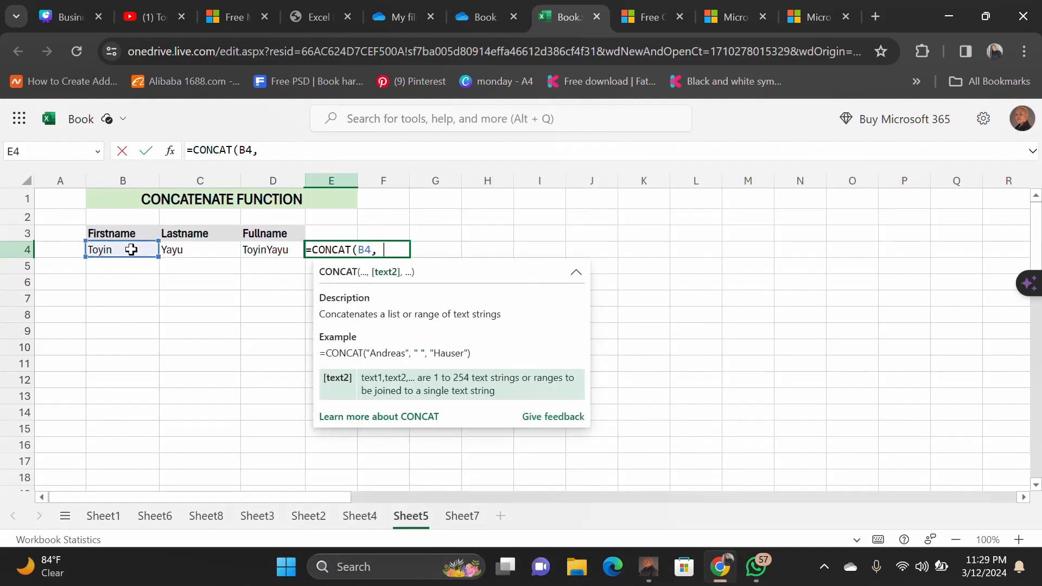
{"action": "type", "text": "\" \""}
{"action": "type", "text": ","}
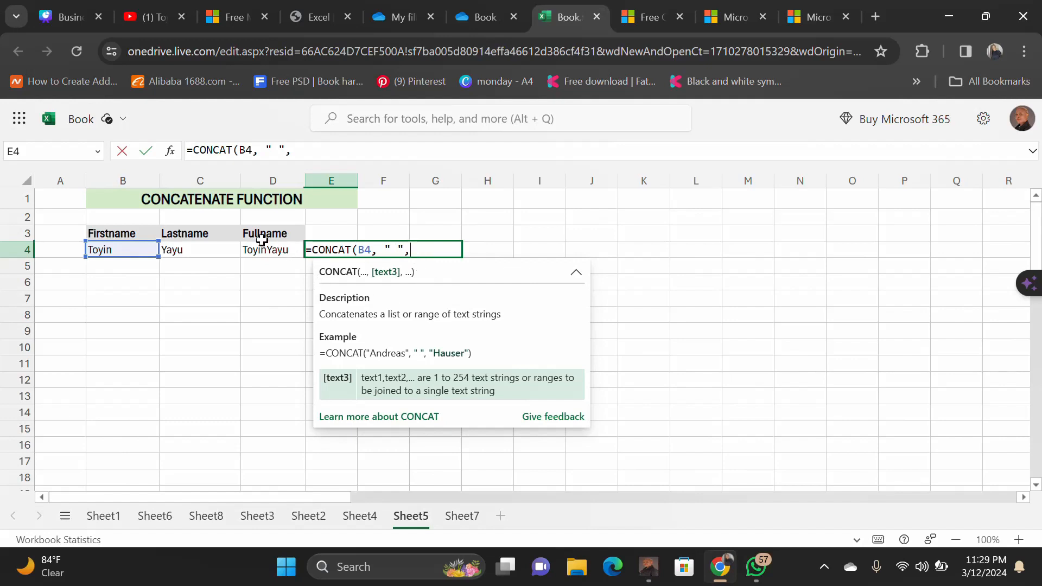
{"action": "left_click", "coordinate": [198, 255]}
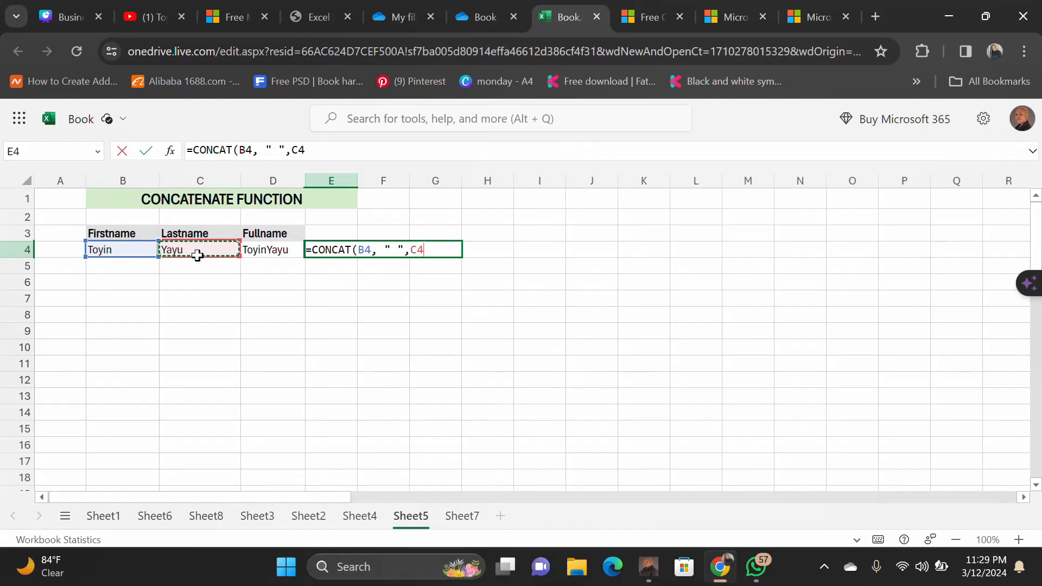
{"action": "type", "text": ")"}
{"action": "key", "text": "Return"}
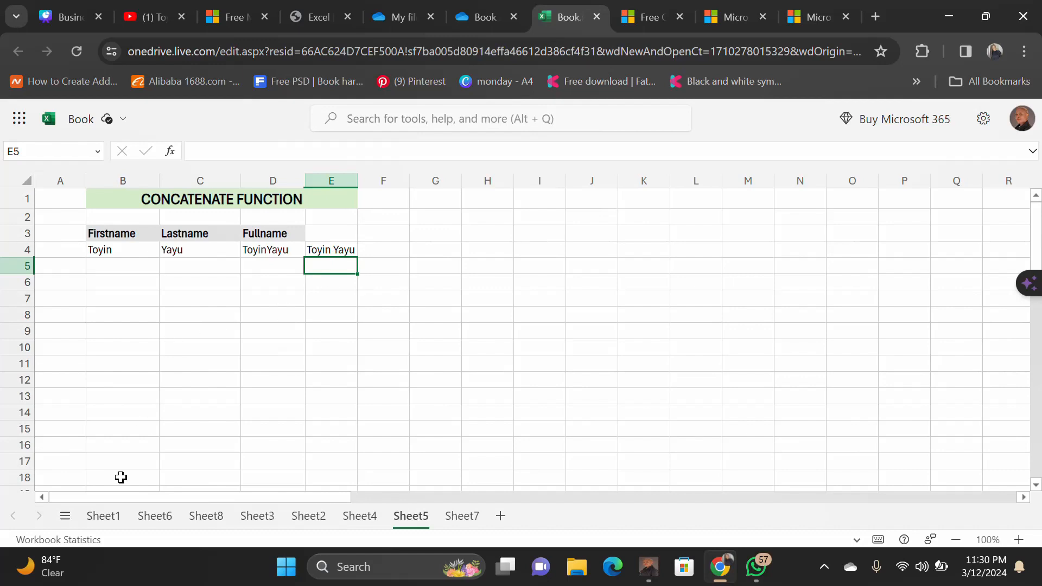
{"action": "left_click", "coordinate": [103, 515]}
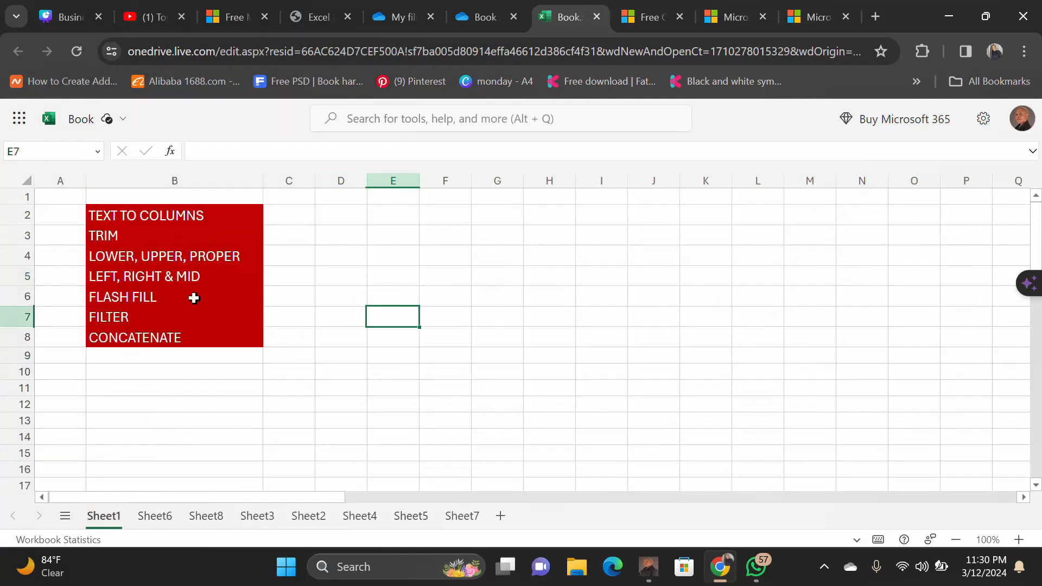